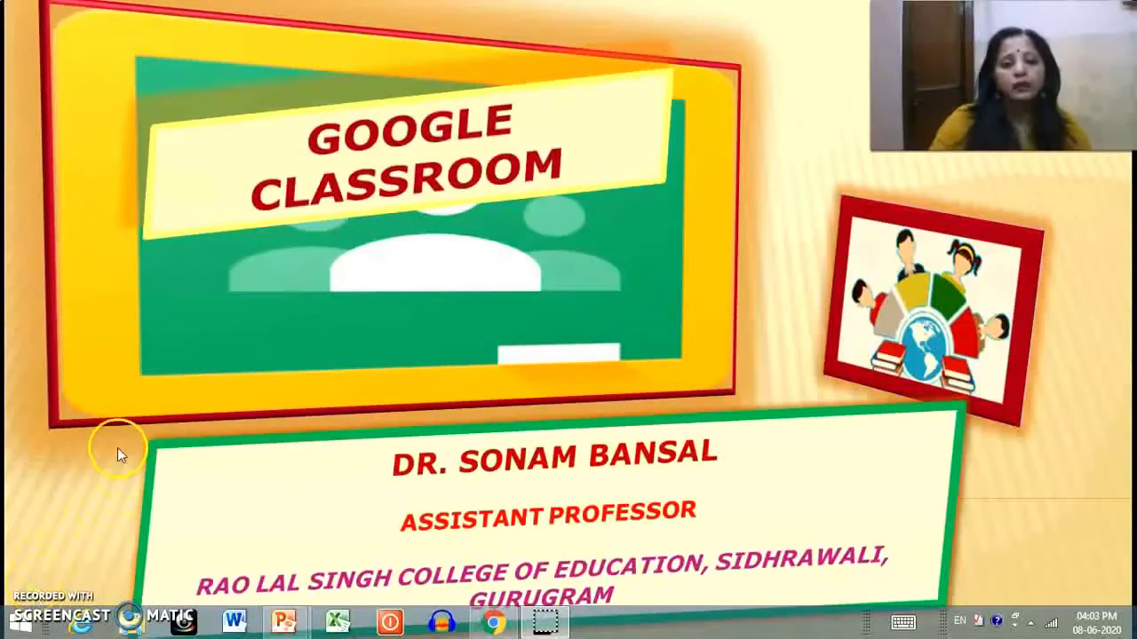
Advance the slideshow to the 'How to create your Own Google Classroom' slide showing classroom.google.com.
click(231, 429)
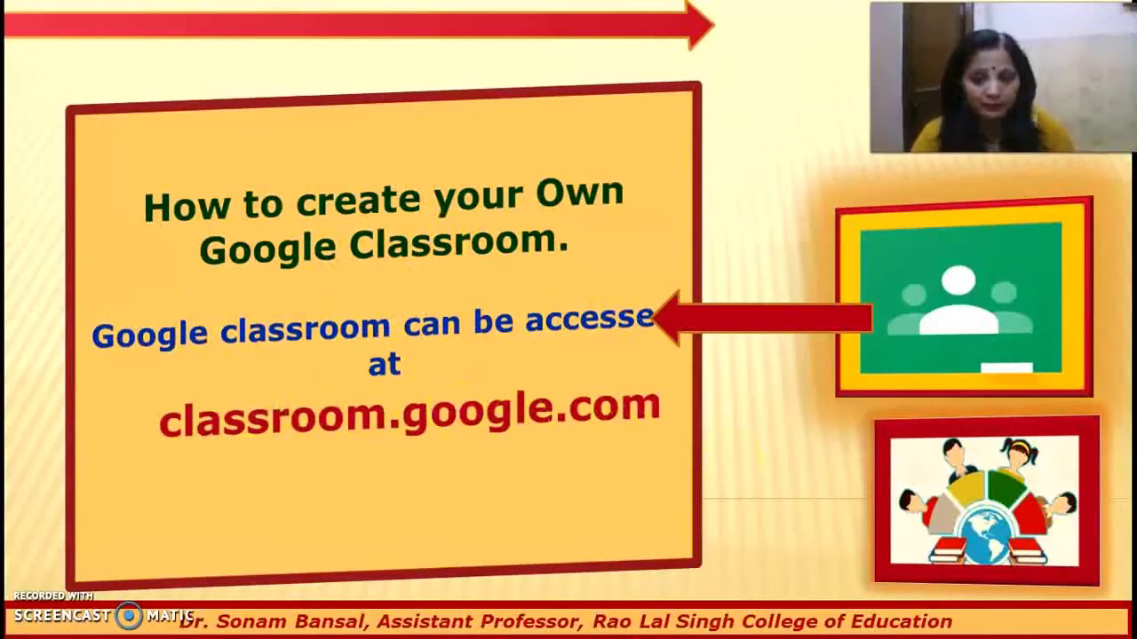
From the Google homepage's apps grid, open Google Classroom to its class list.
click(388, 331)
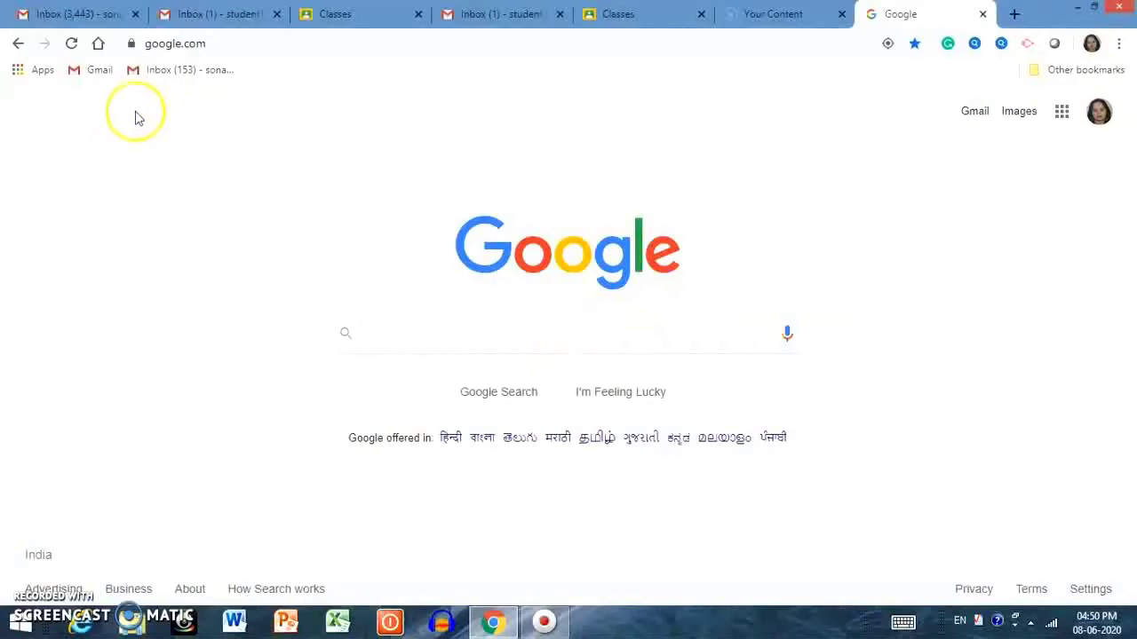
click(468, 331)
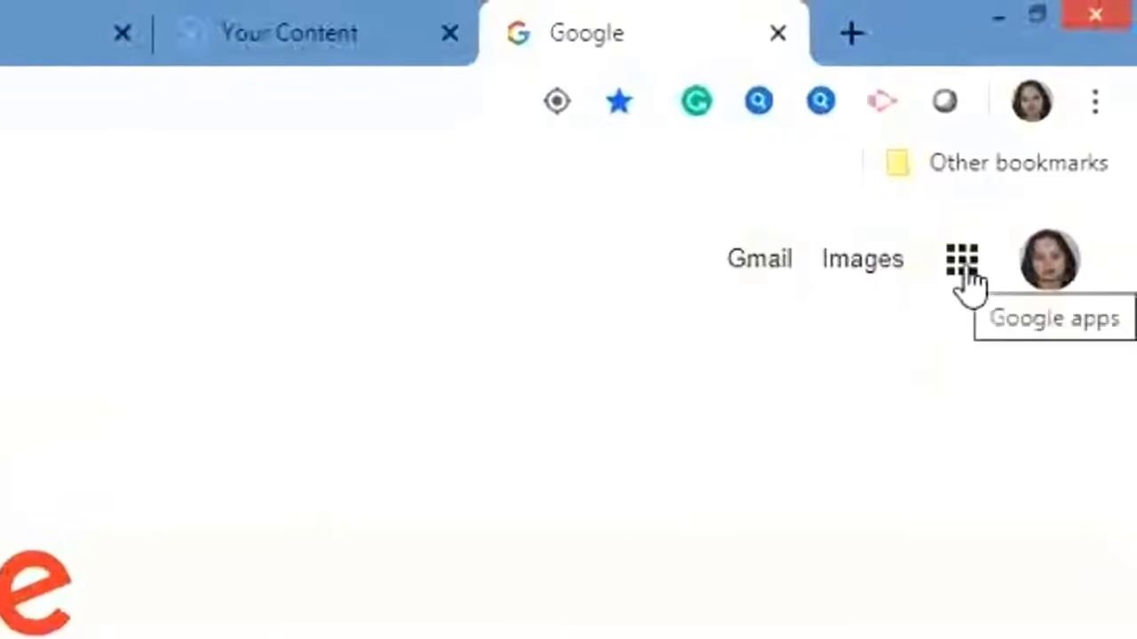
click(964, 271)
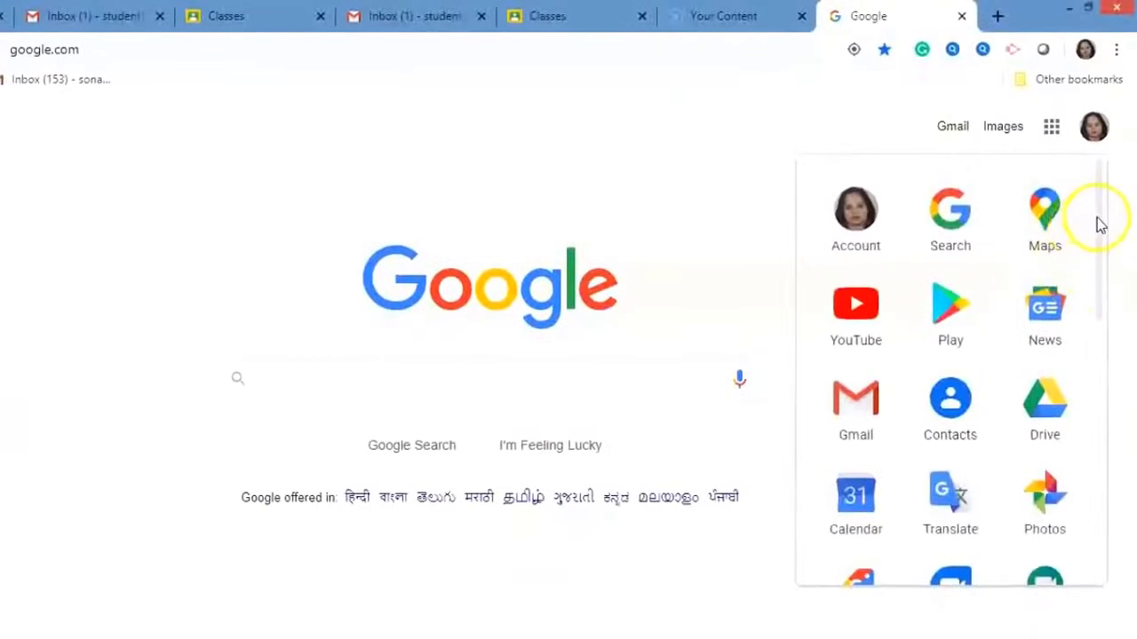
scroll(1101, 311, down, 5)
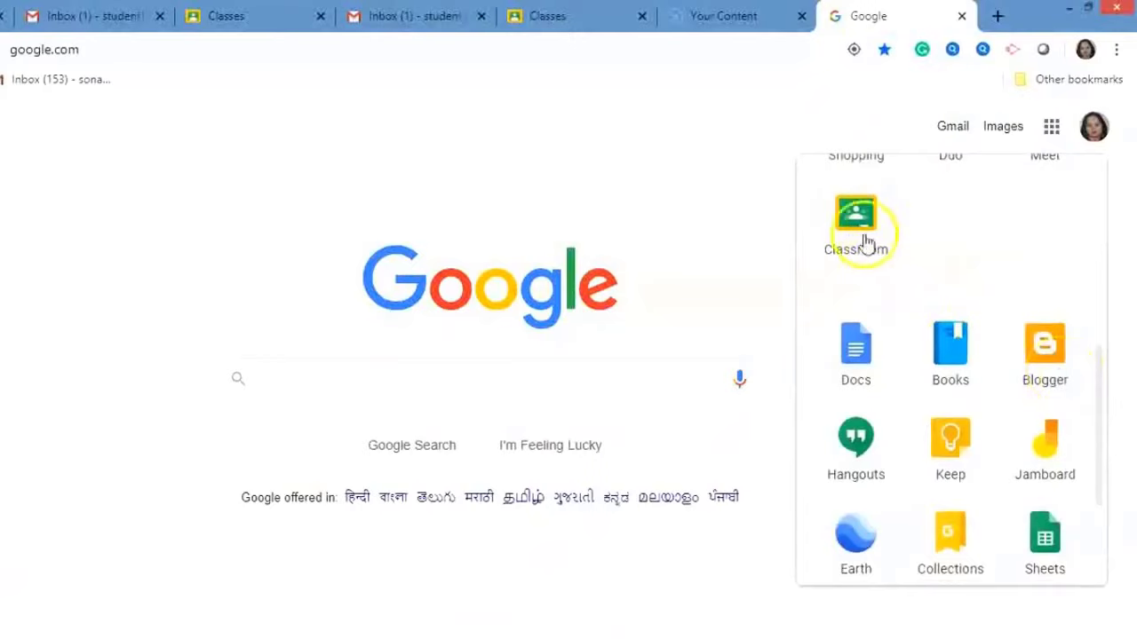
drag(857, 229, 921, 226)
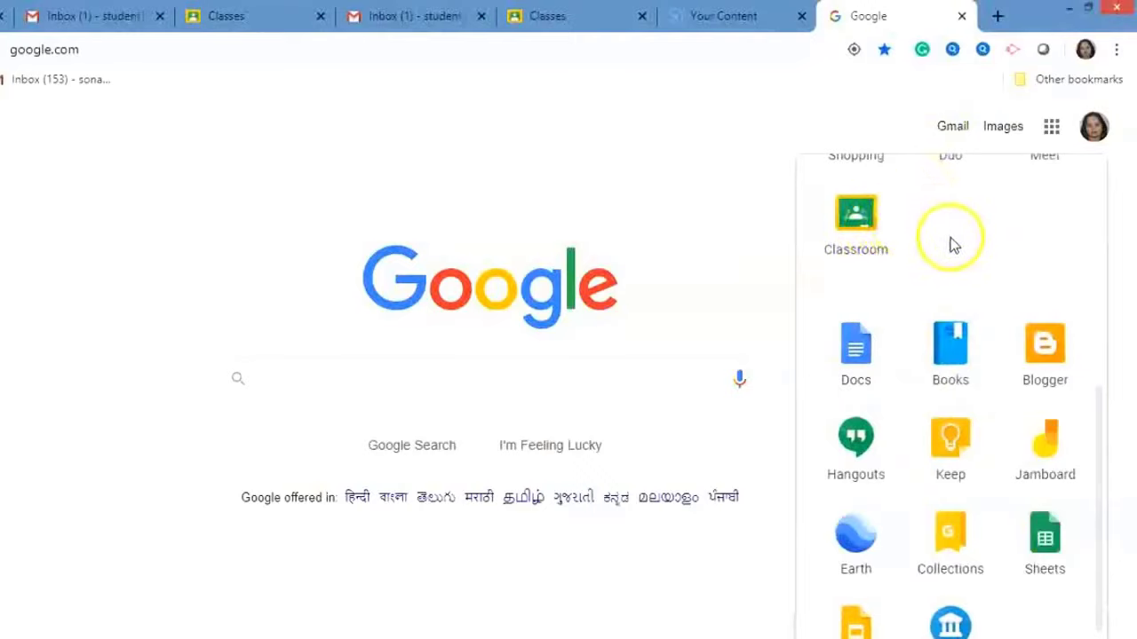
click(856, 218)
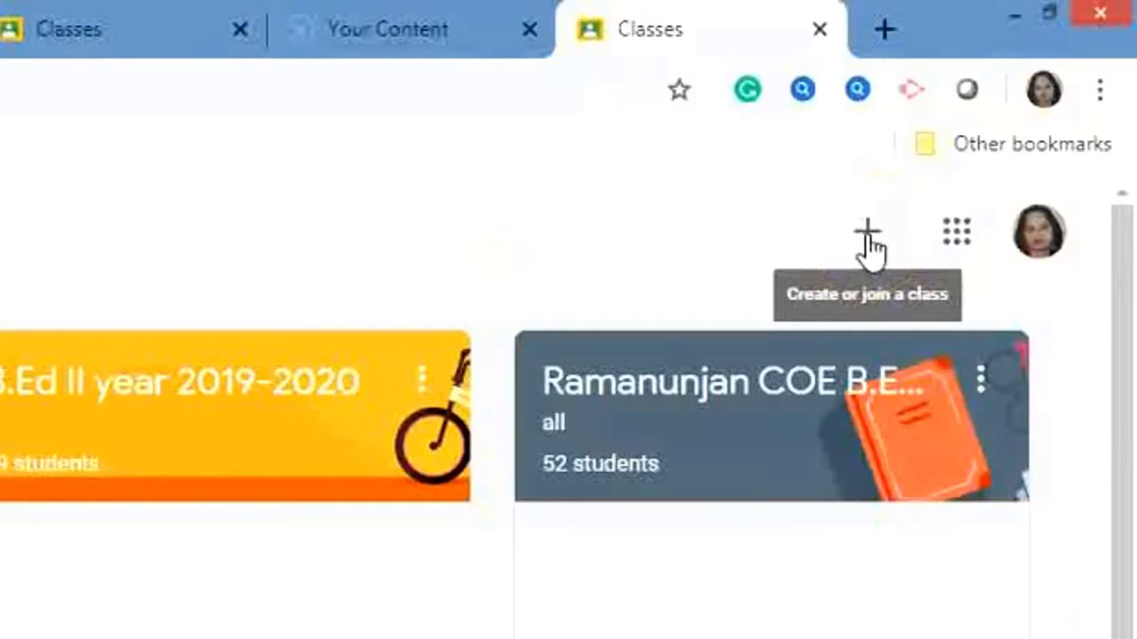
Start creating a new class and accept the personal-account notice.
click(868, 238)
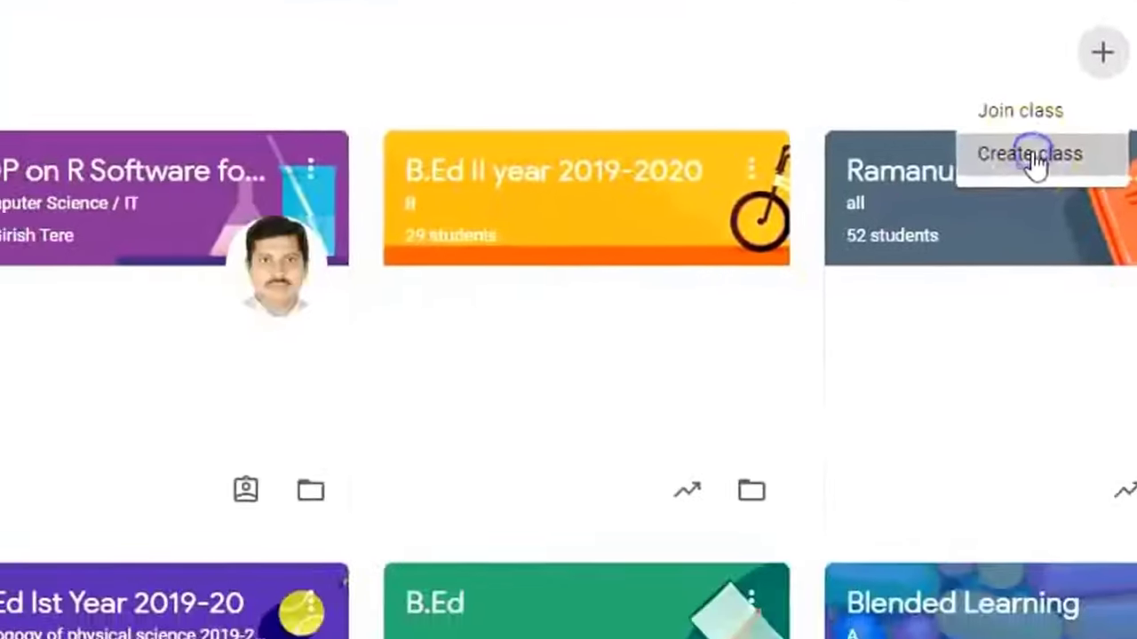
click(781, 366)
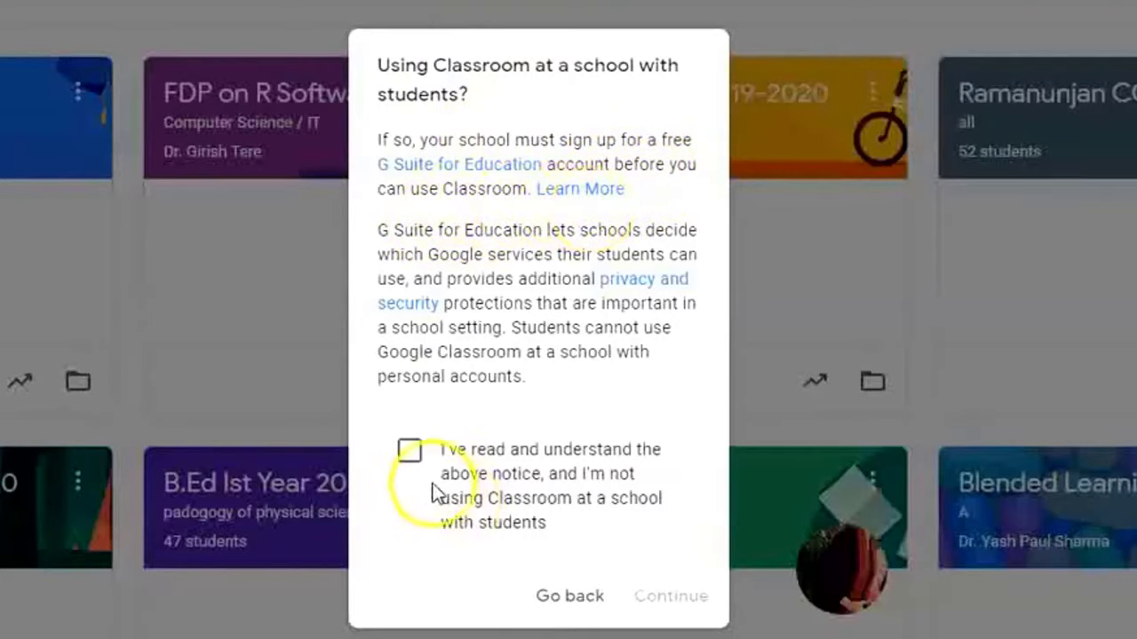
click(410, 453)
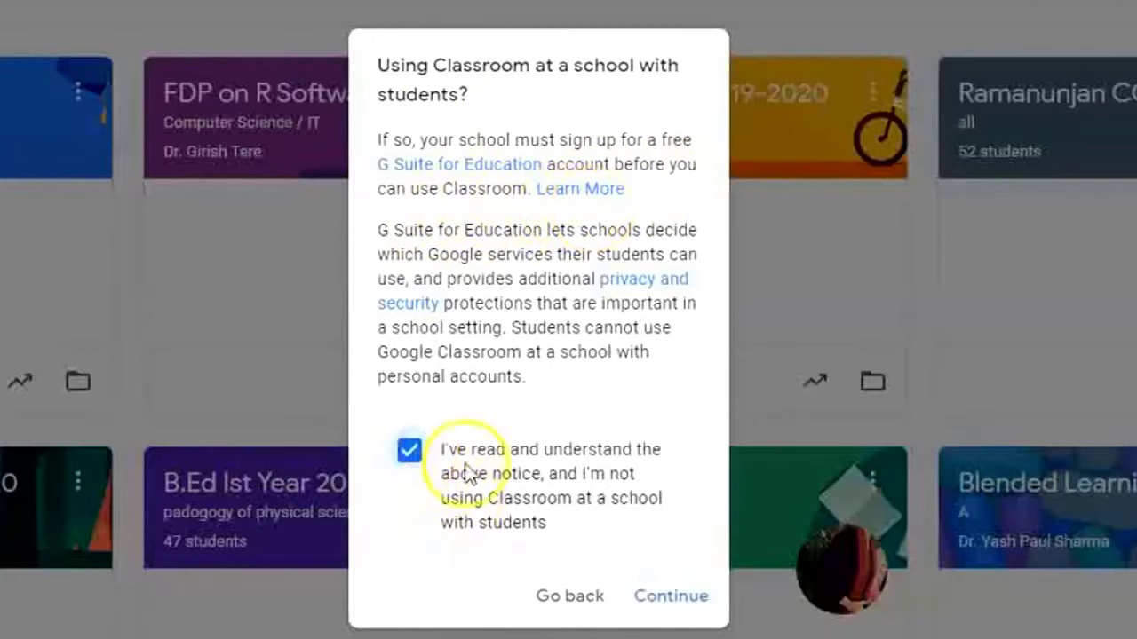
click(671, 596)
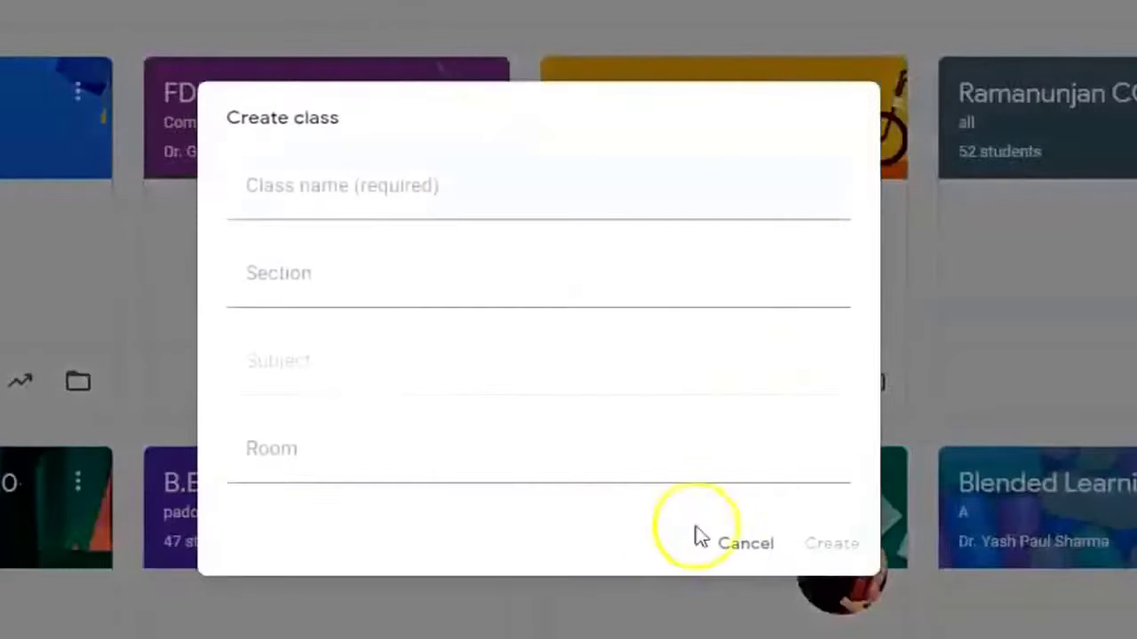
Create the class with section All Participants, subject Development of E content, room 12.
click(282, 198)
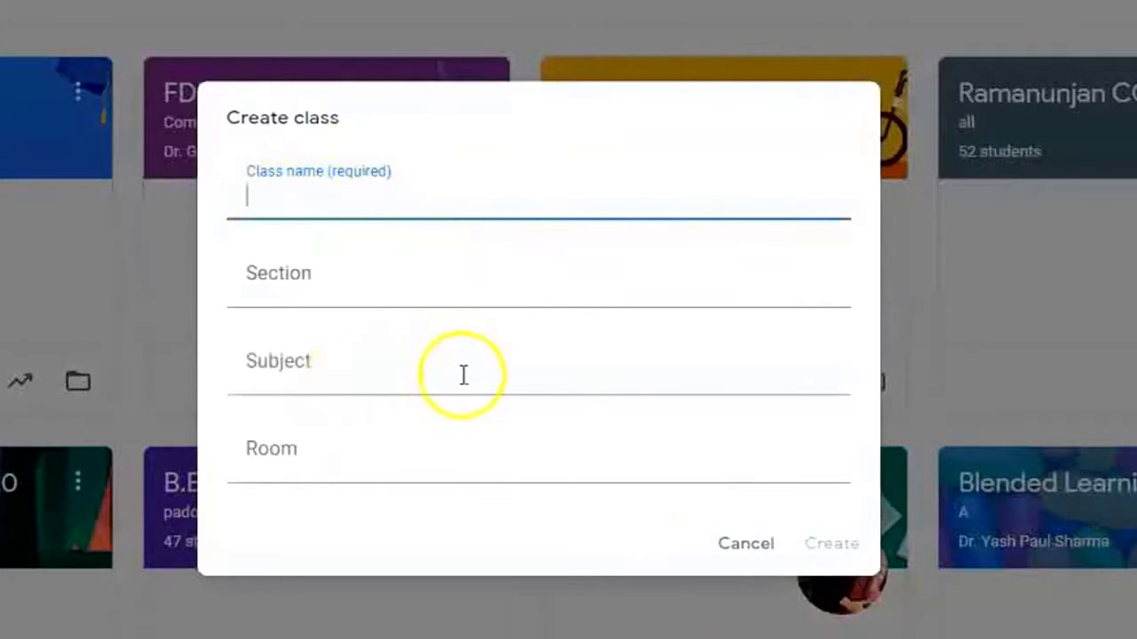
click(368, 193)
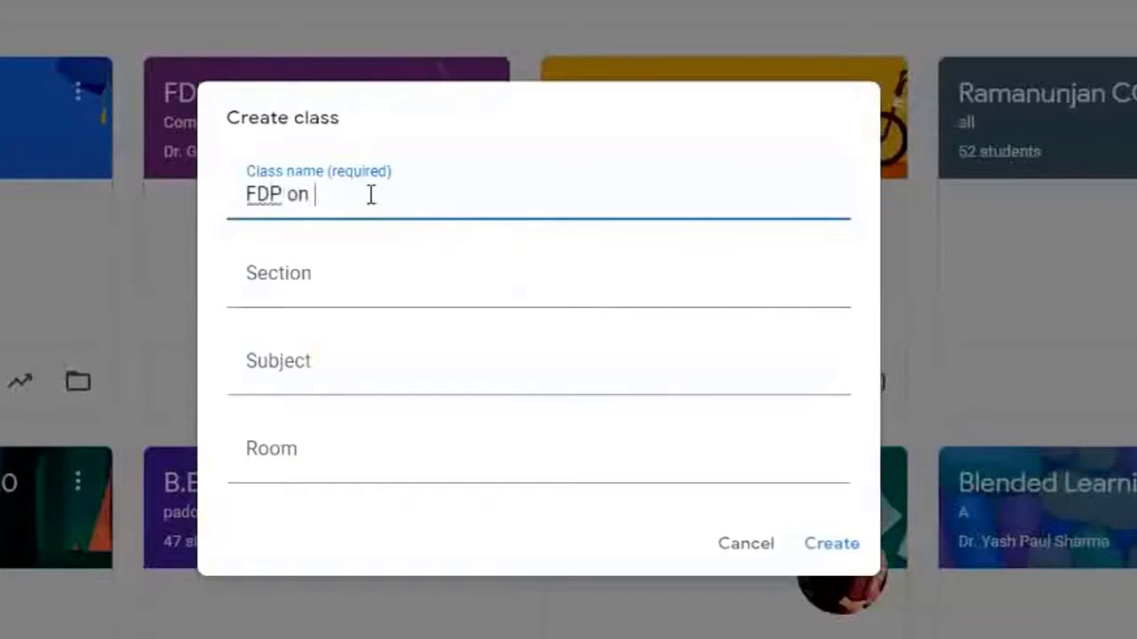
click(340, 273)
text(al)
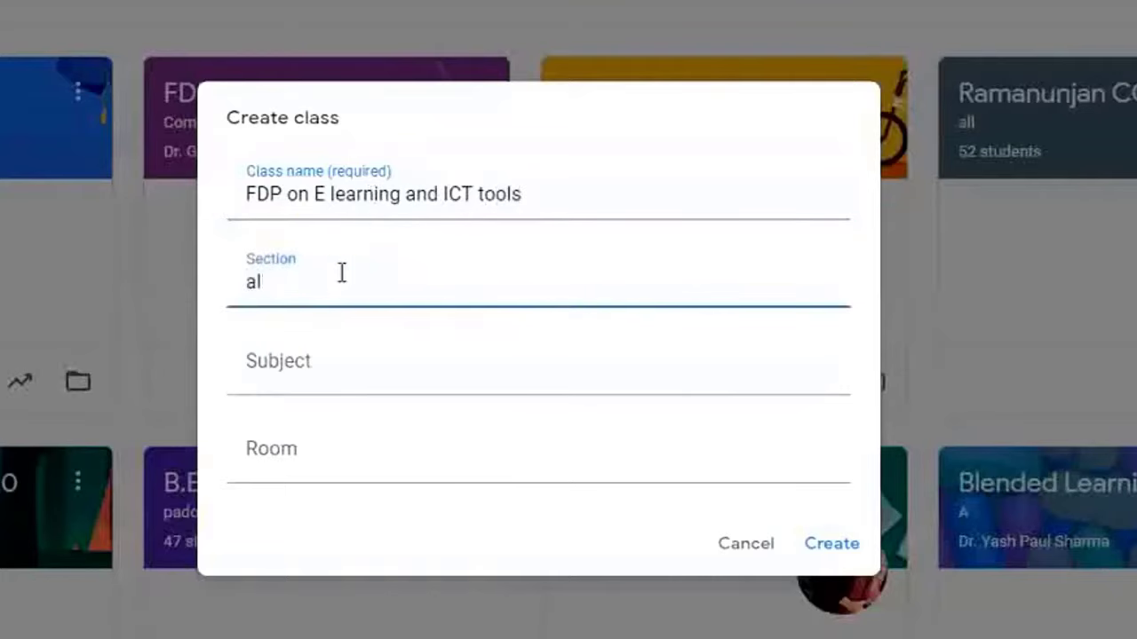
key(Down)
key(Return)
click(320, 363)
text(Development of E c)
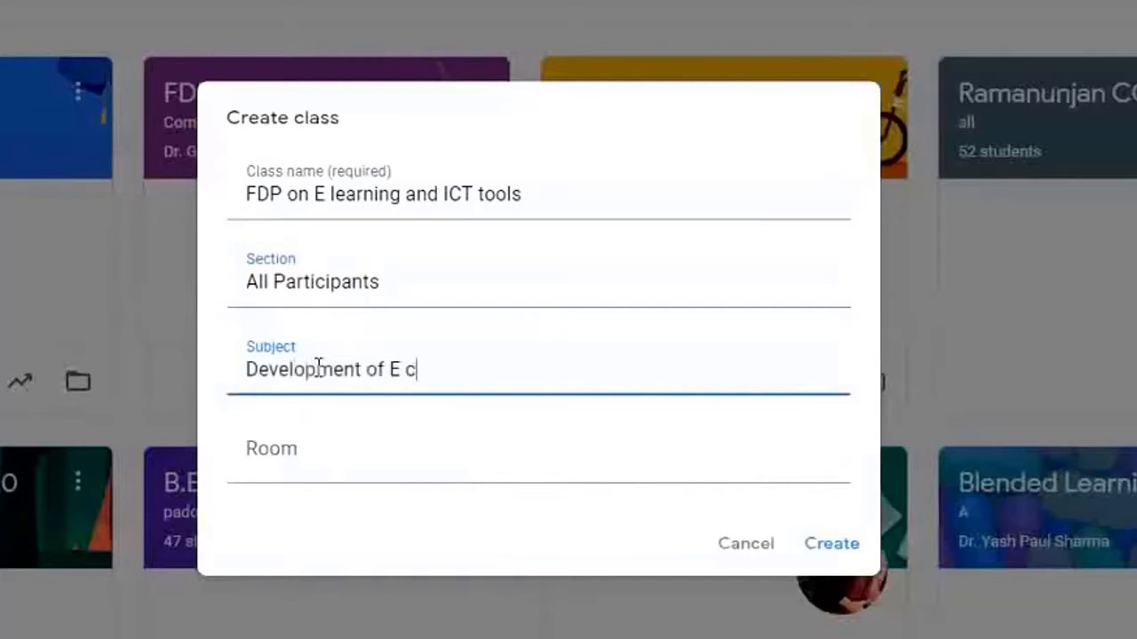
text(ontent)
click(307, 460)
text(12)
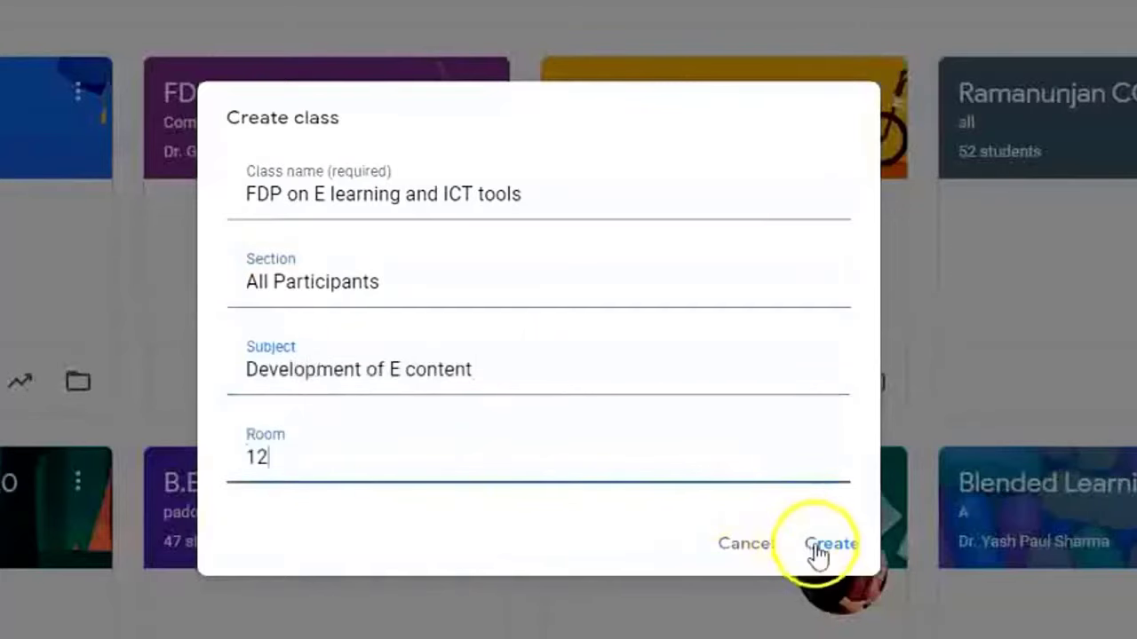
click(826, 547)
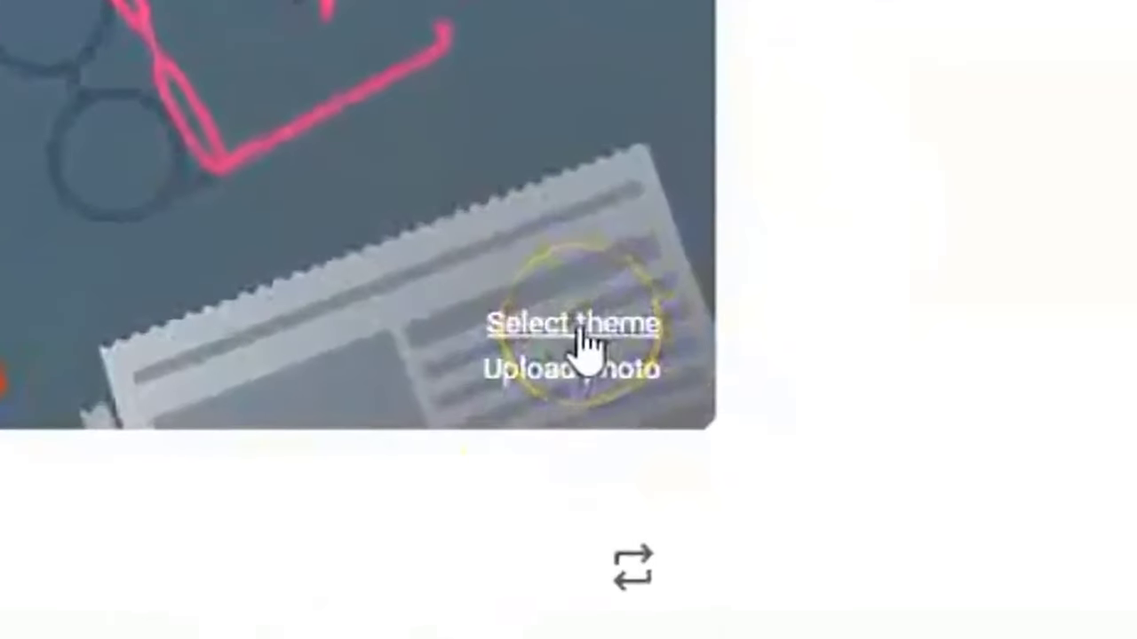
Apply the pink graph-and-calculator Math & Science theme to the banner, uploading no photo.
click(932, 321)
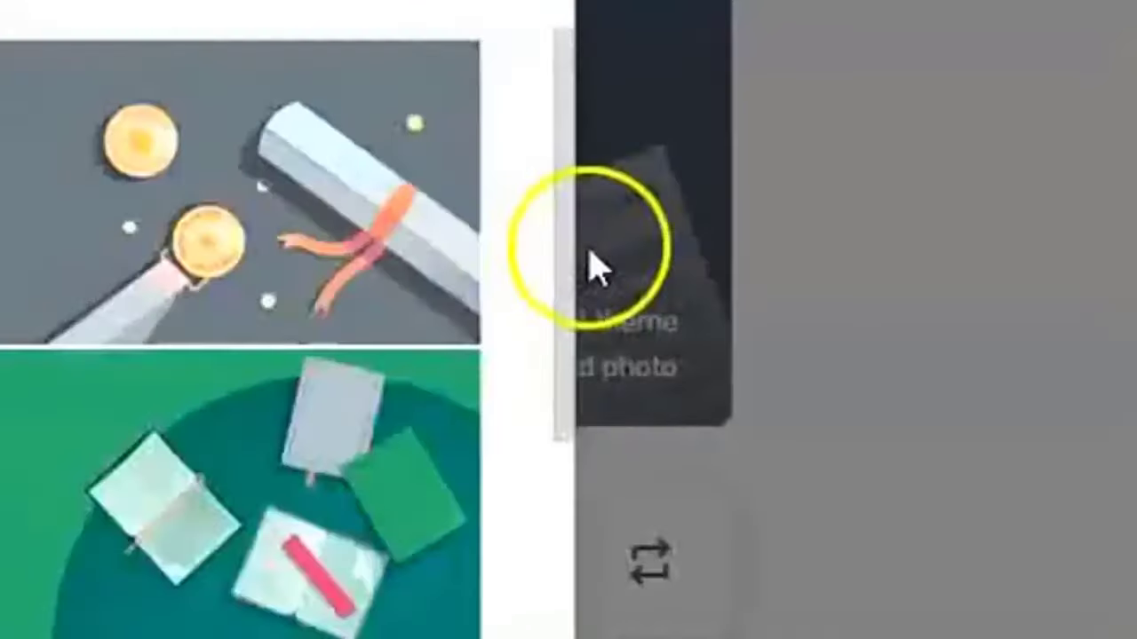
scroll(577, 248, down, 5)
click(426, 96)
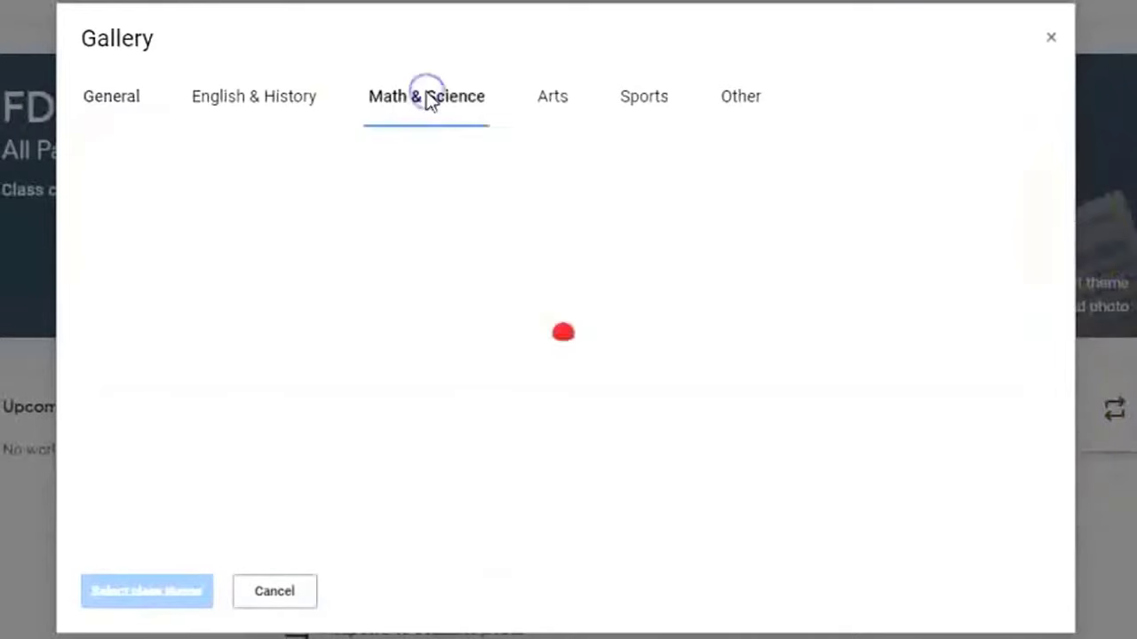
click(373, 382)
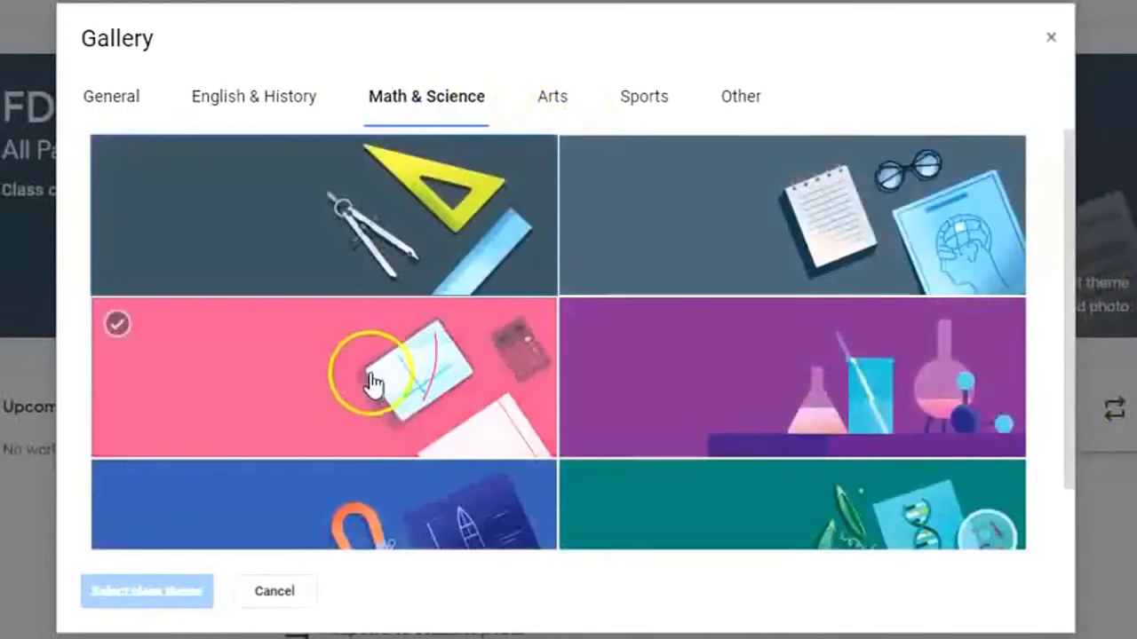
click(149, 590)
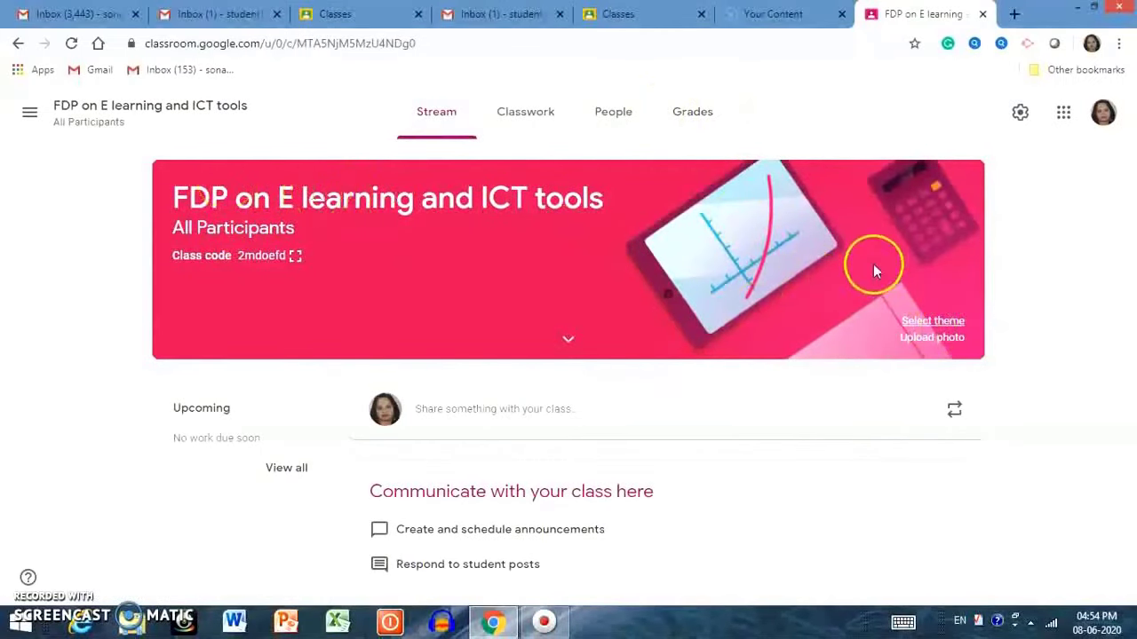
click(931, 346)
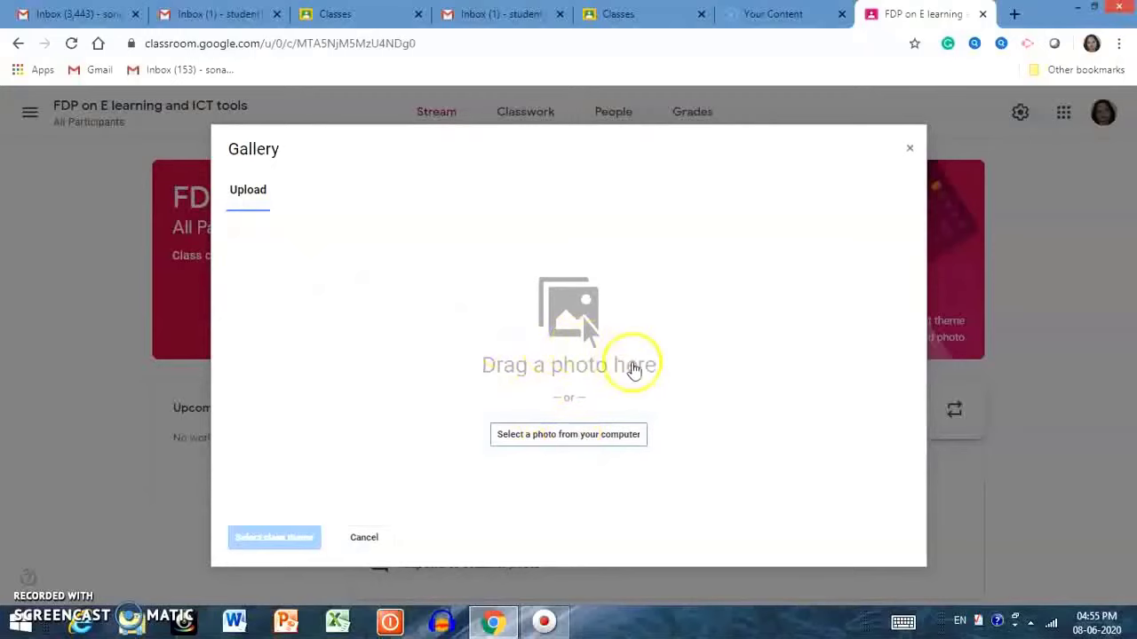
click(909, 149)
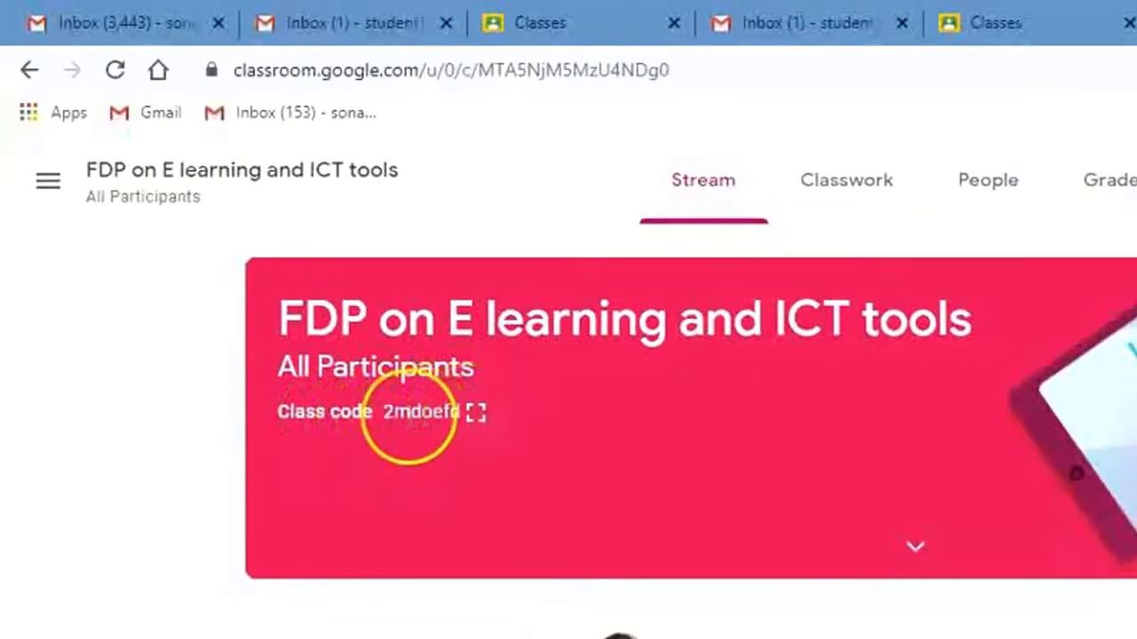
Copy the enlarged class code, then go to the class's People page.
click(478, 417)
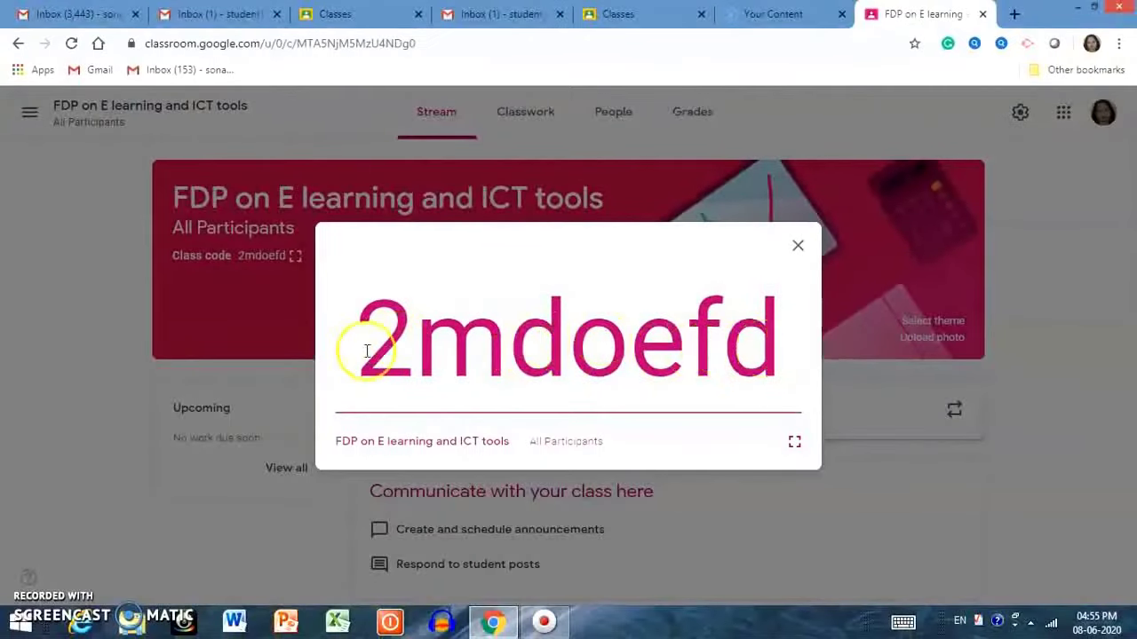
drag(369, 347, 818, 338)
right_click(696, 348)
click(721, 359)
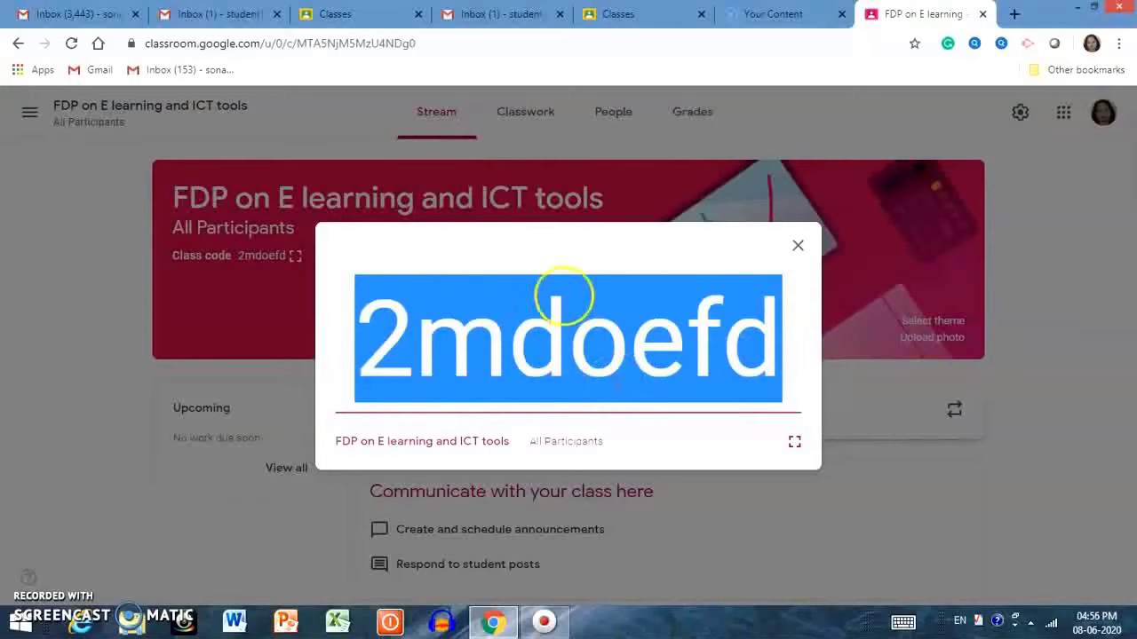
click(799, 247)
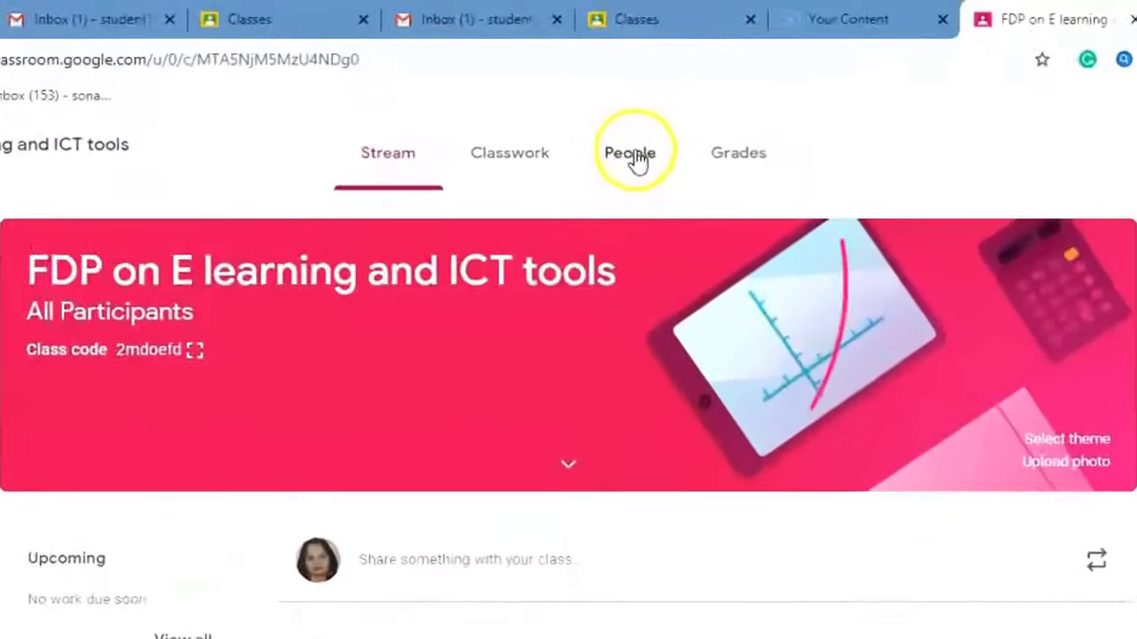
click(617, 115)
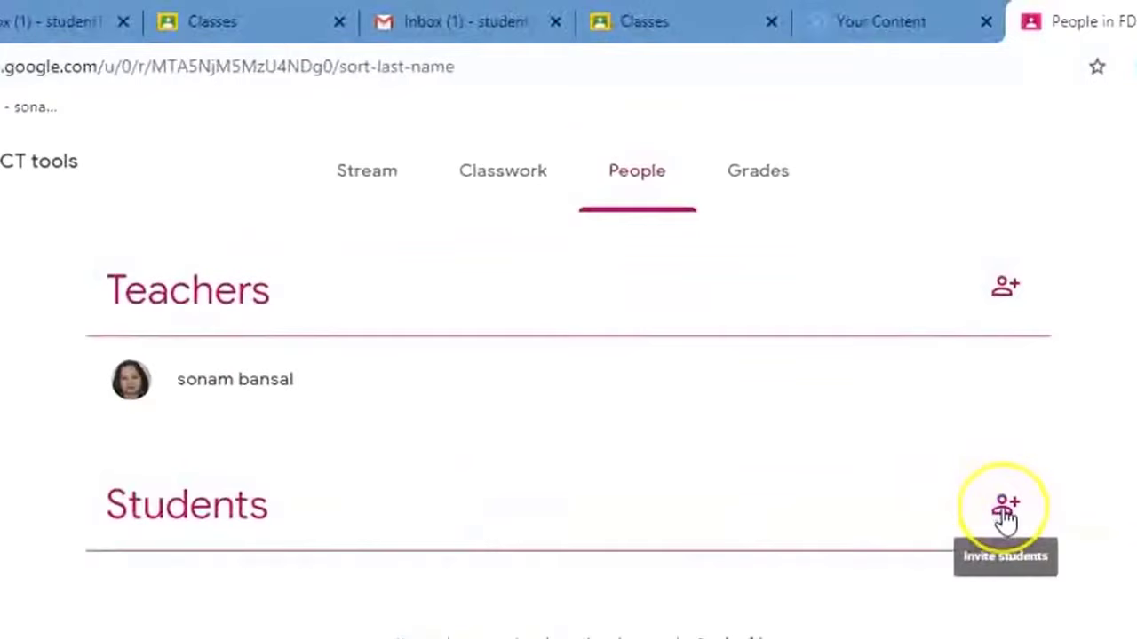
Invite a suggested student found by typing part of their name.
click(1006, 511)
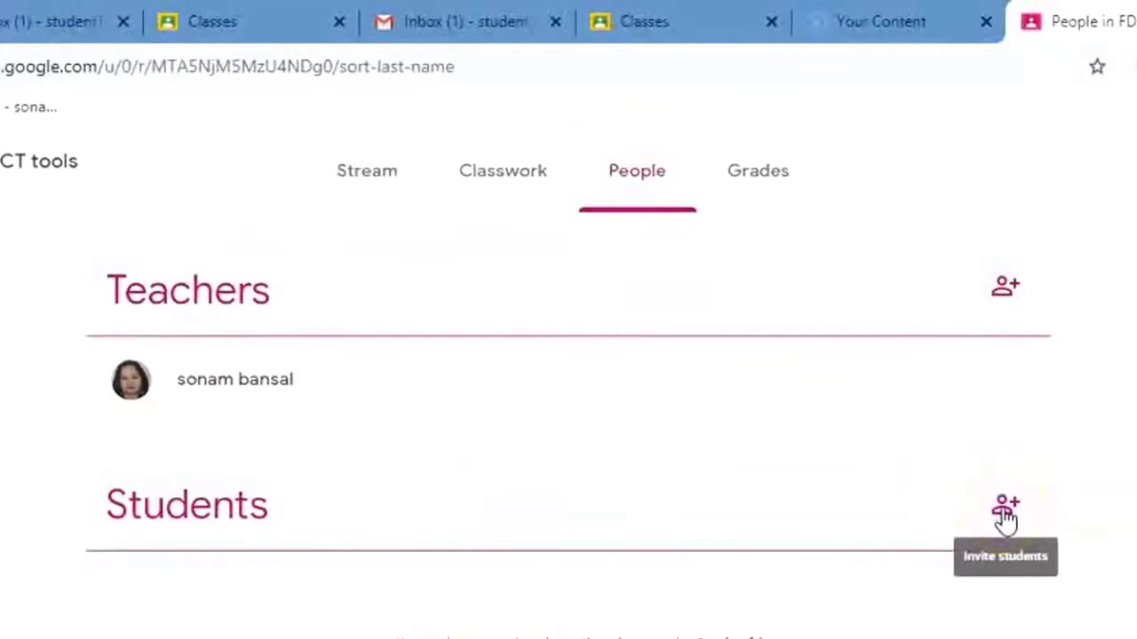
click(1004, 509)
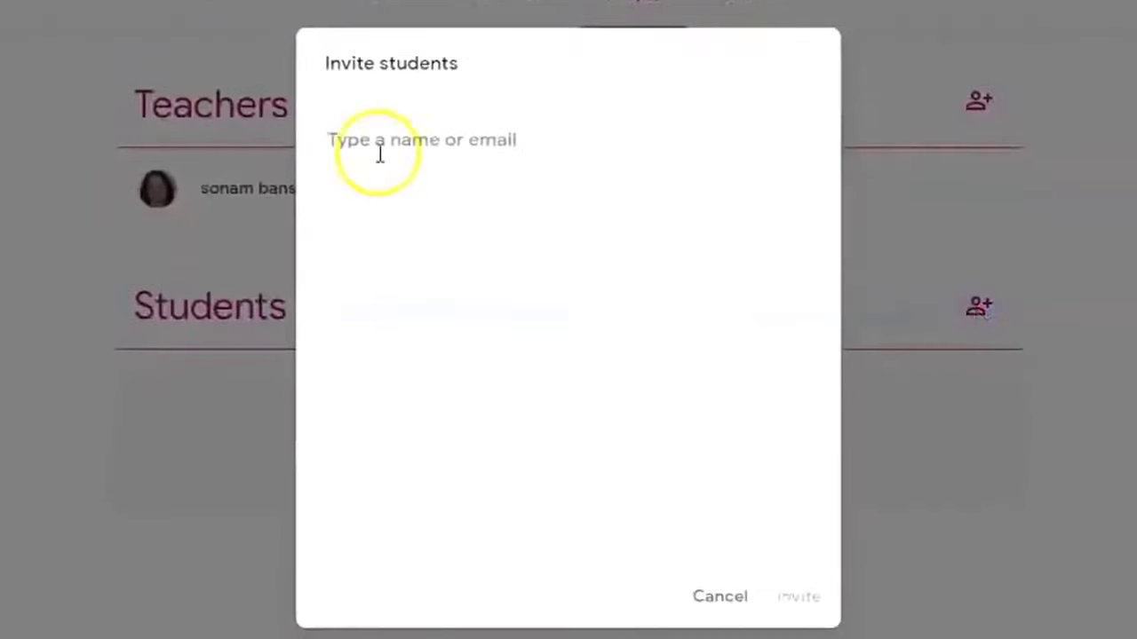
text(samriti)
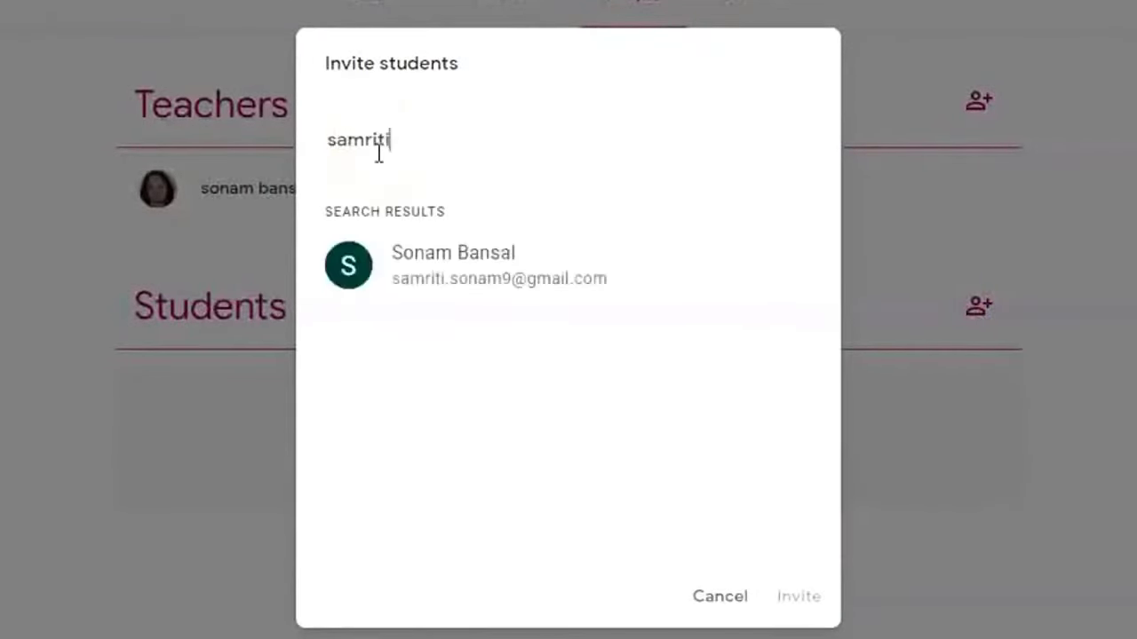
click(499, 266)
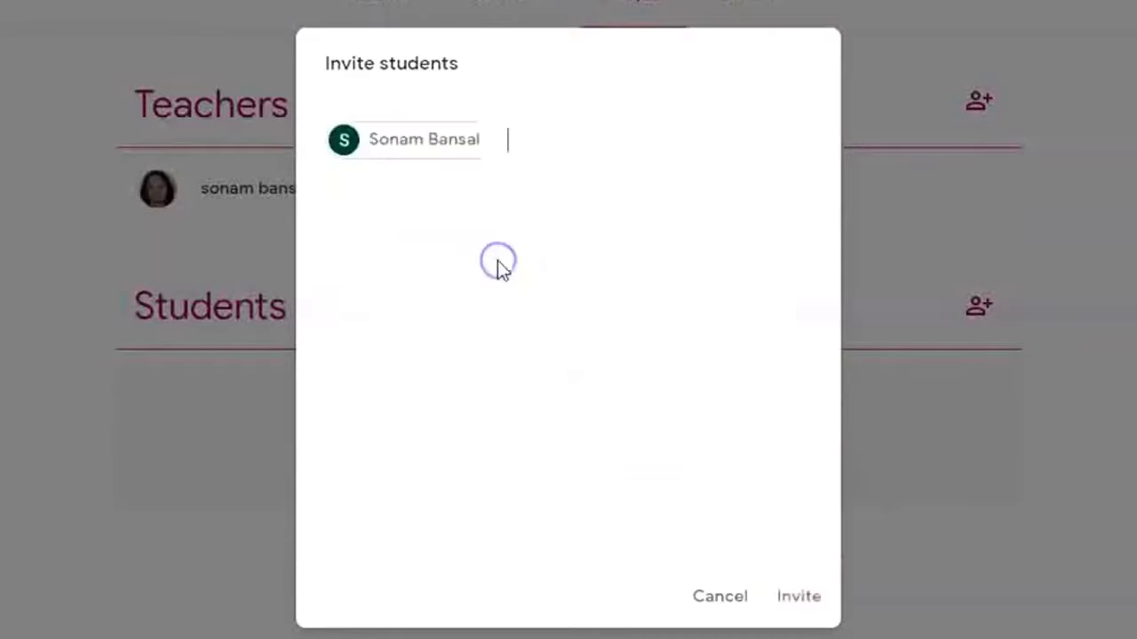
click(796, 597)
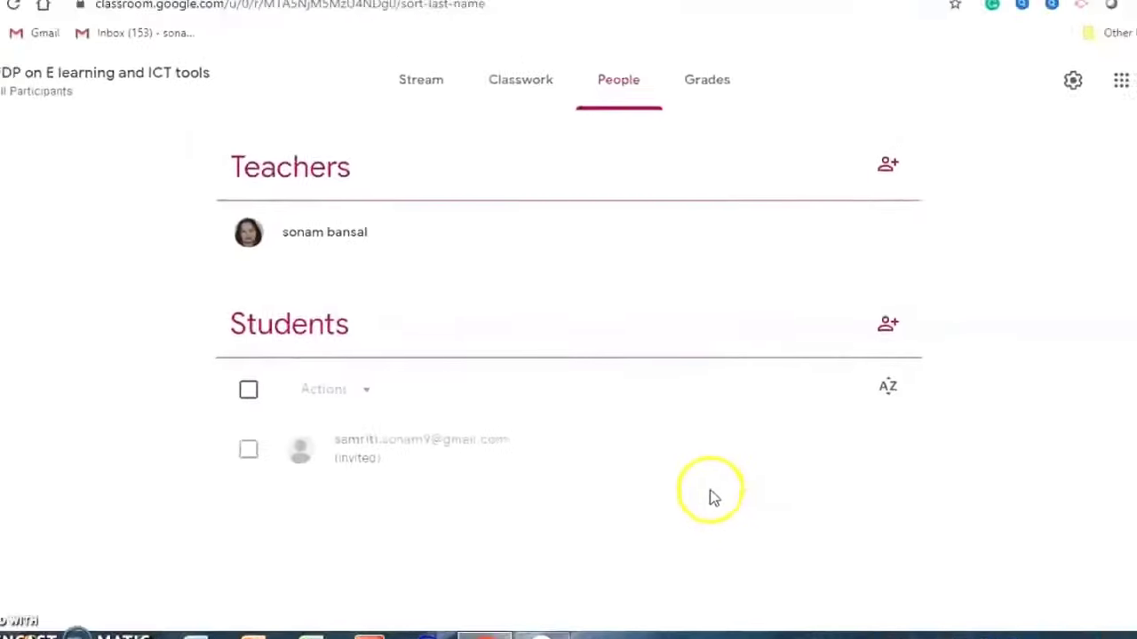
Invite a second student by e-mail address and return to the class Stream.
click(853, 338)
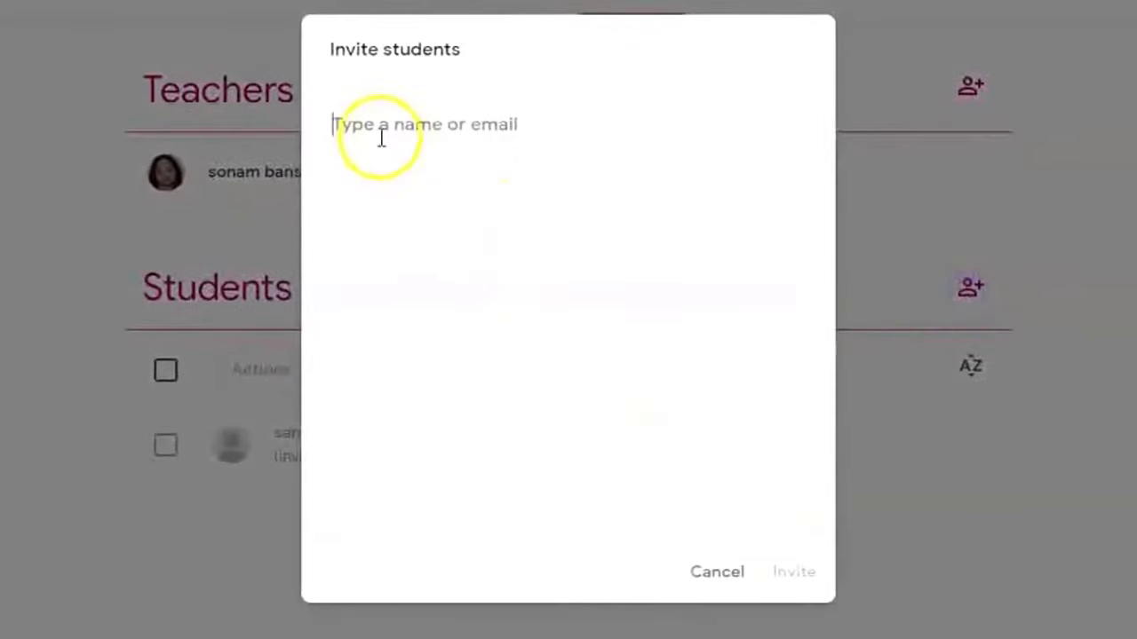
click(541, 257)
click(805, 571)
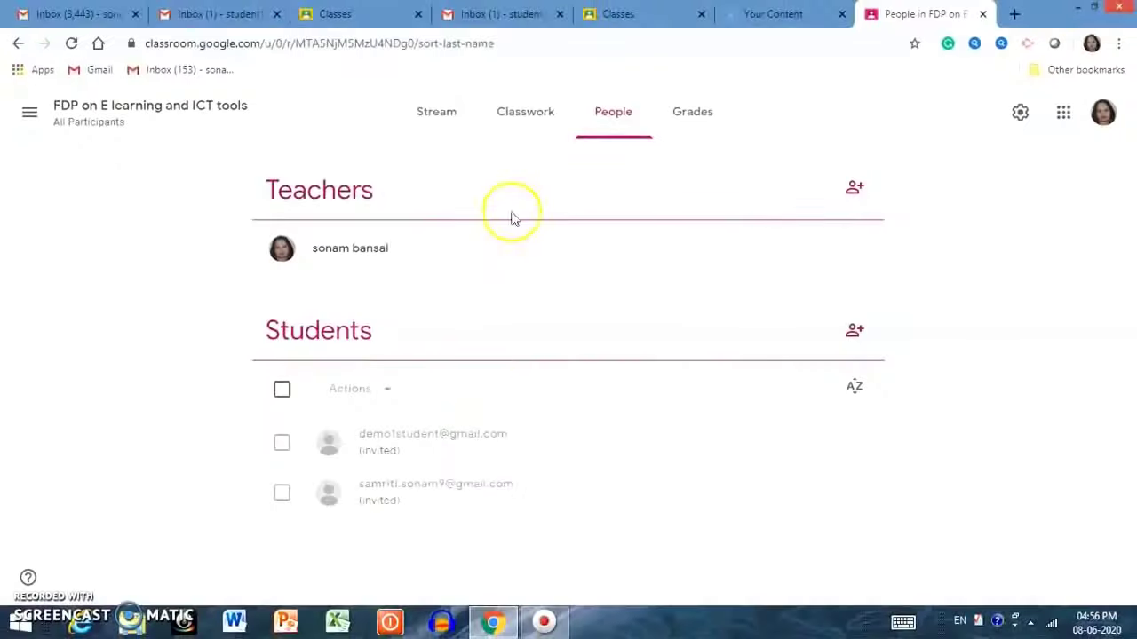
click(486, 108)
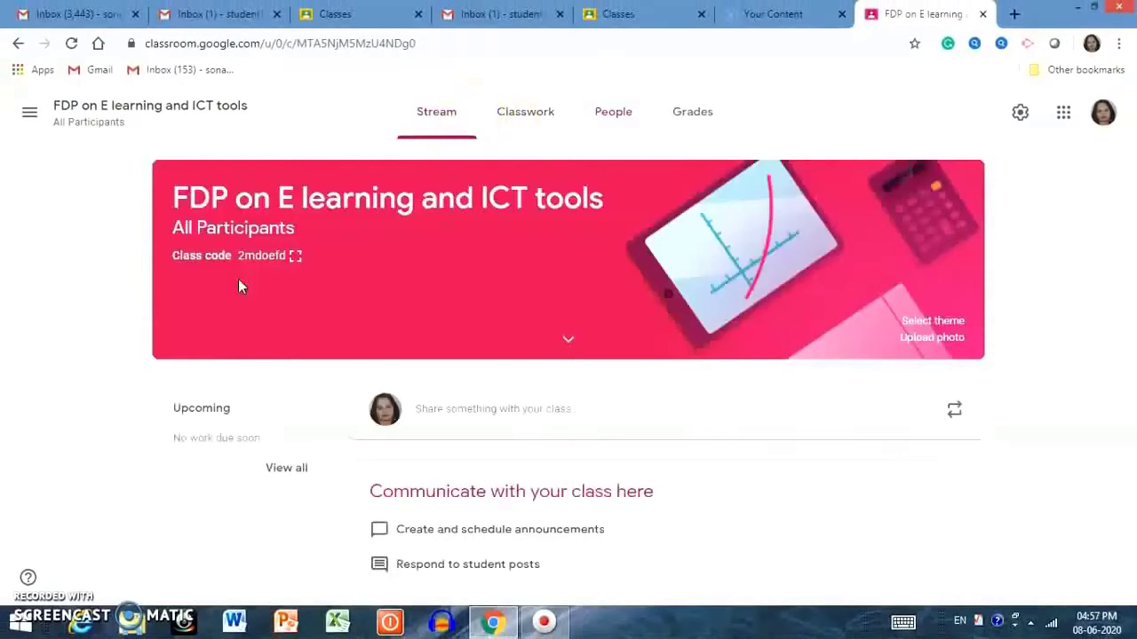
Copy the enlarged class code and switch to the student account's empty Classroom tab.
click(294, 258)
click(293, 258)
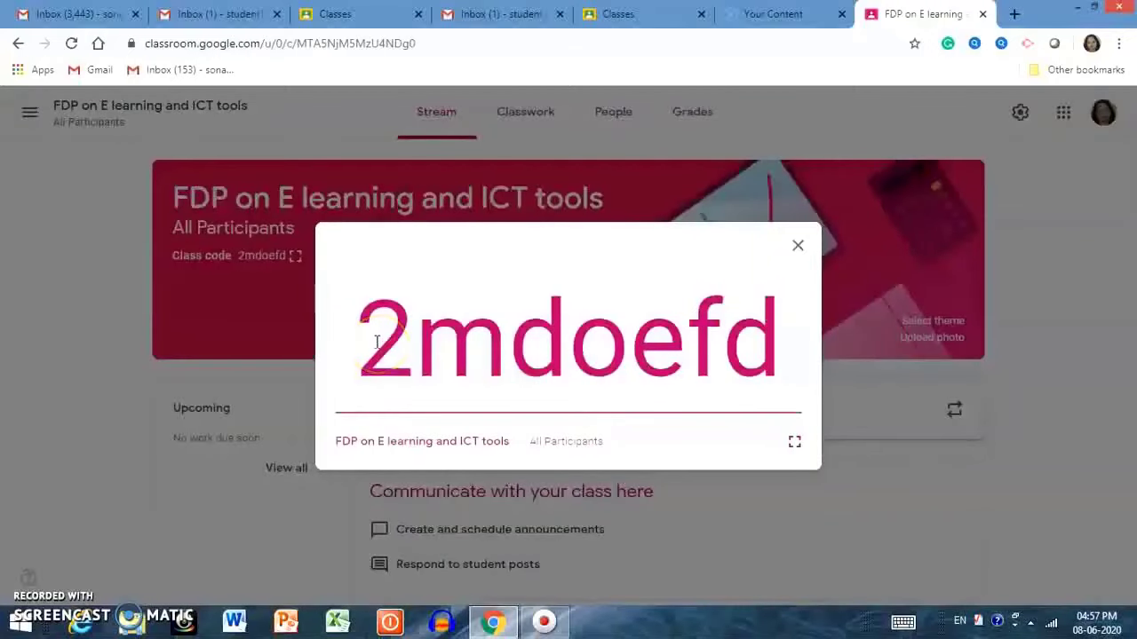
drag(373, 339, 805, 333)
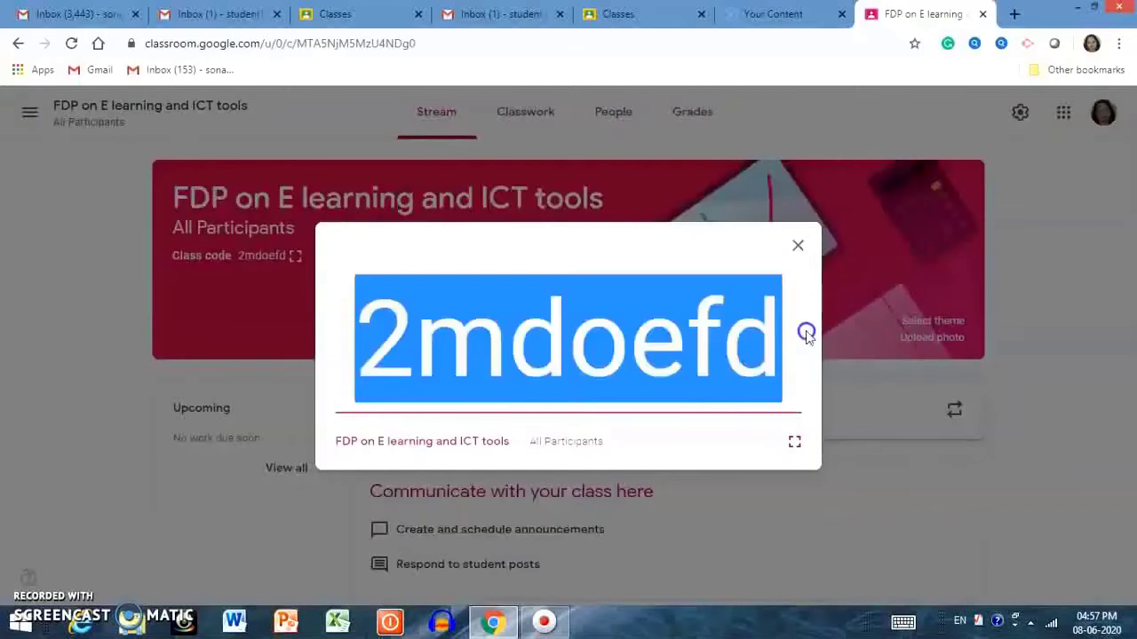
right_click(573, 346)
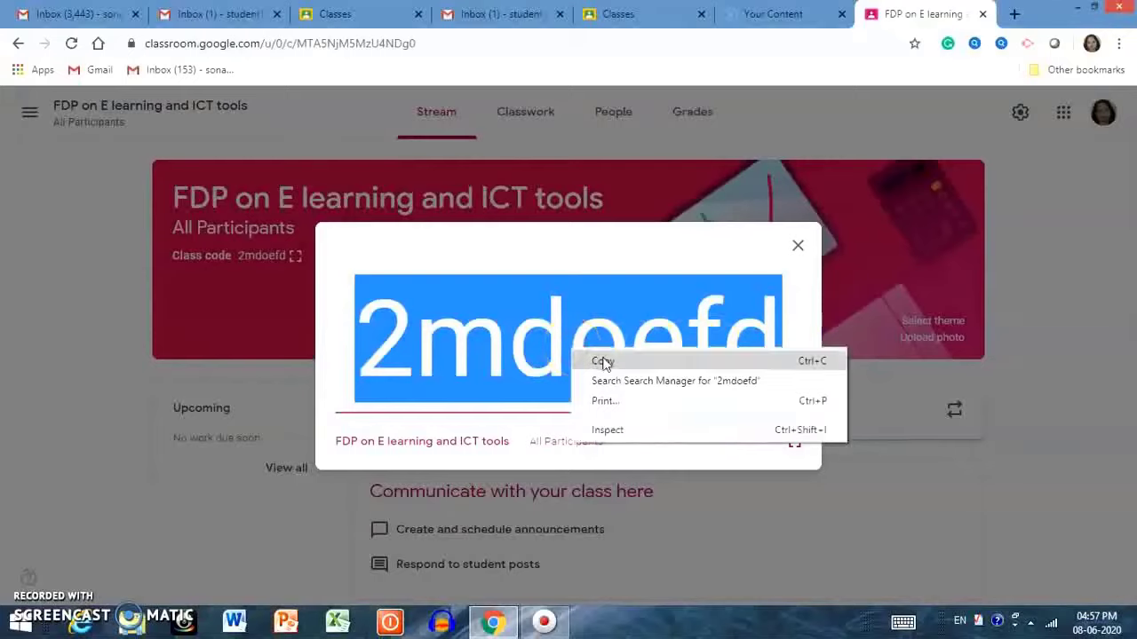
click(588, 359)
key(ctrl+5)
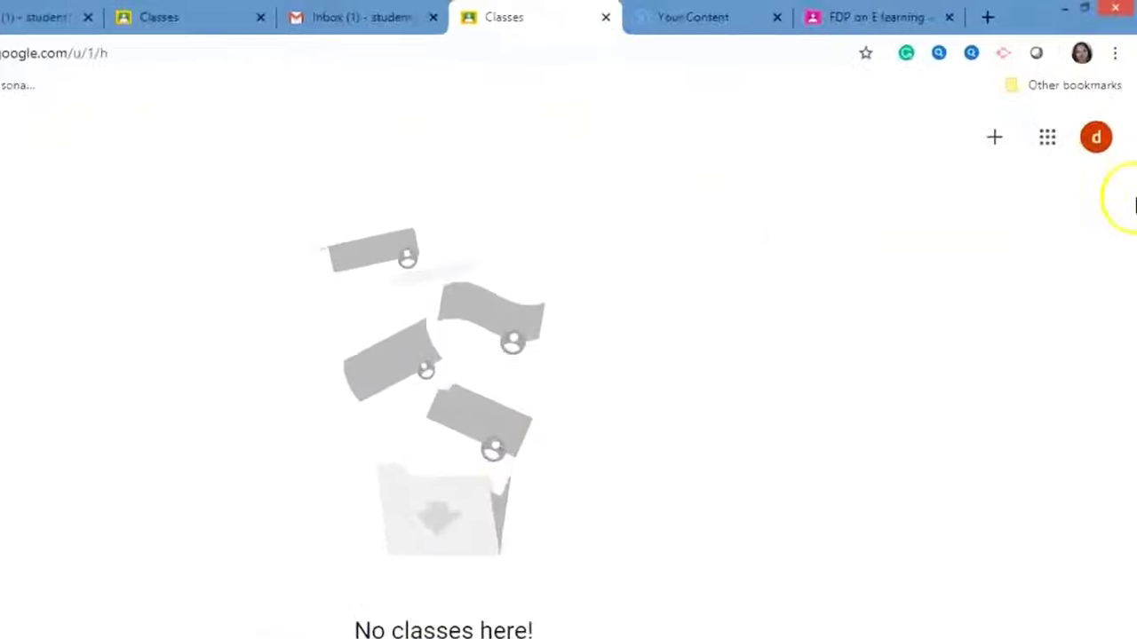
Join the class from the first student account by pasting the class code.
click(879, 256)
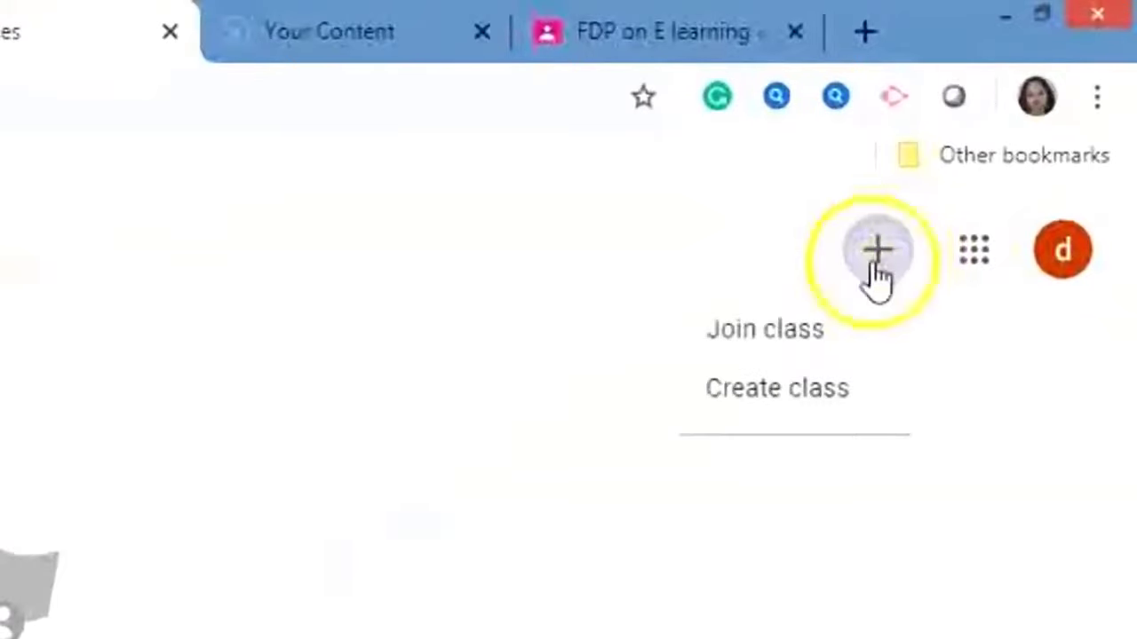
click(804, 323)
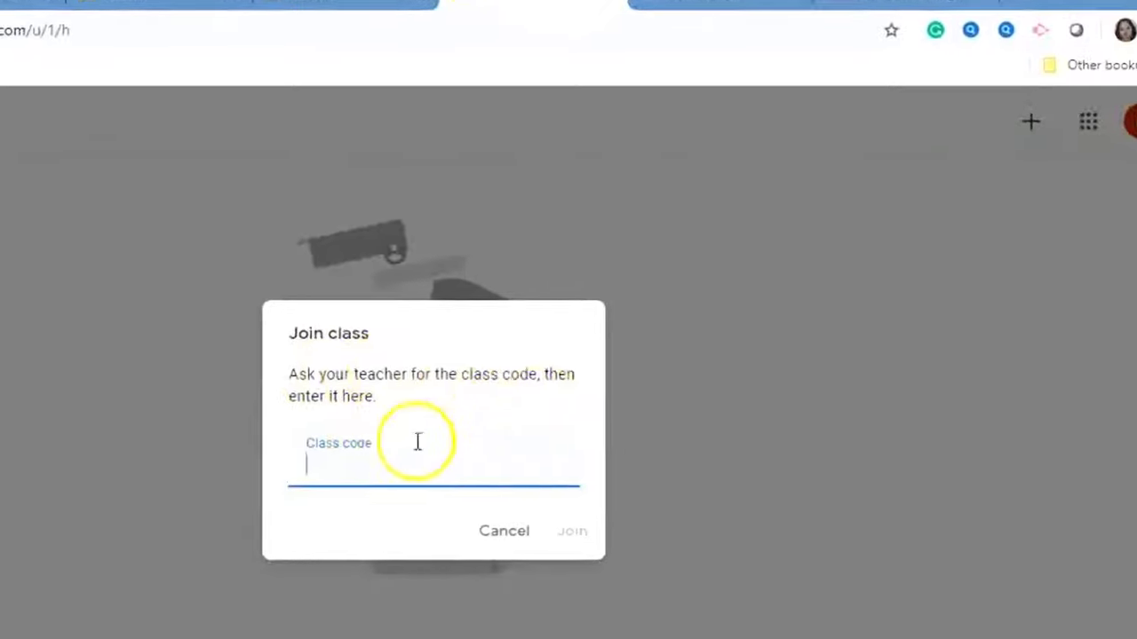
right_click(347, 467)
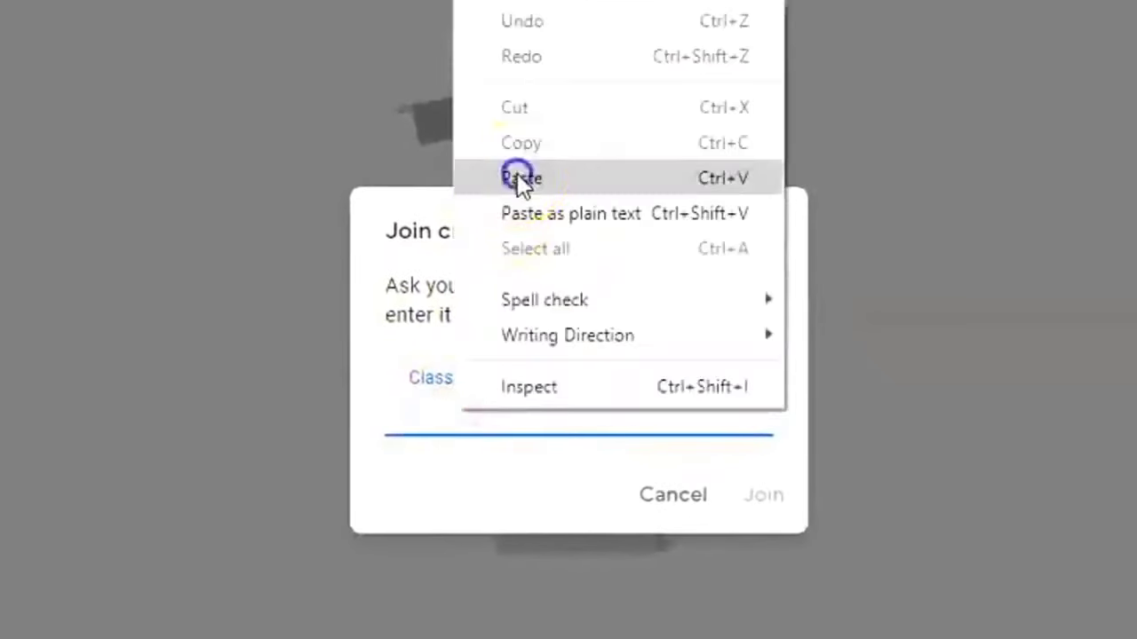
click(520, 178)
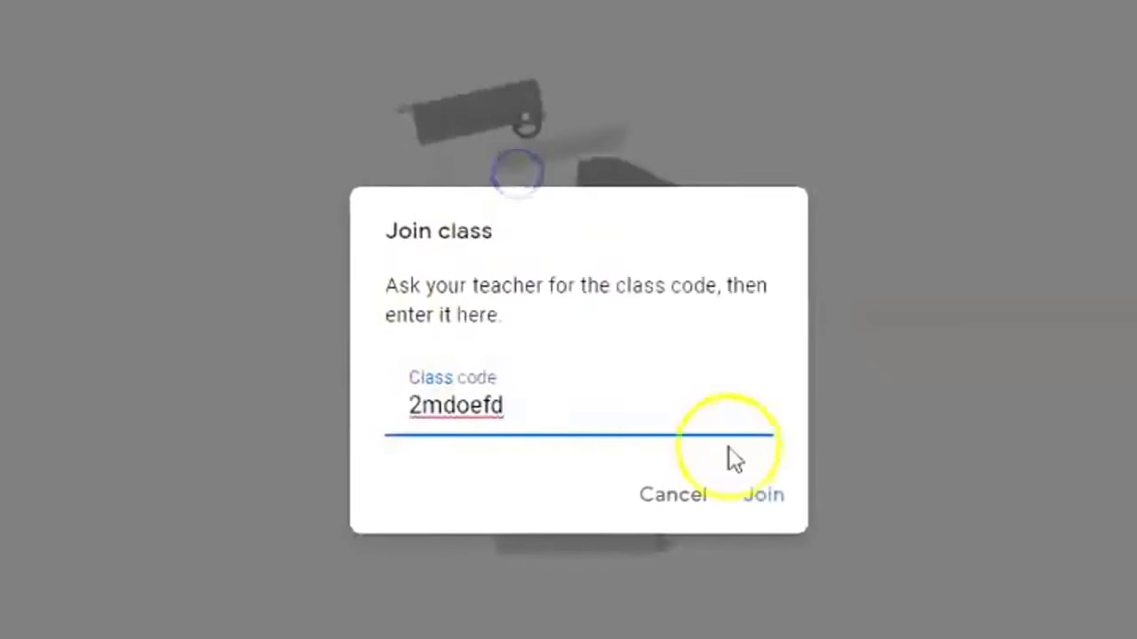
click(766, 497)
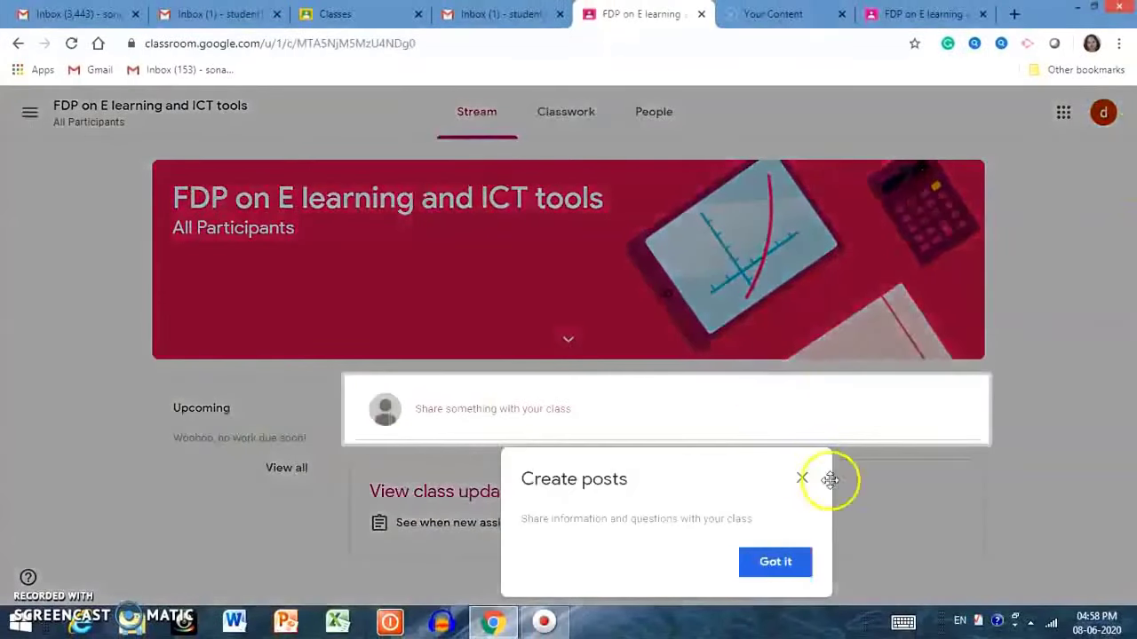
click(786, 561)
Join with the same code from a second student account, then return to the teacher's class.
key(ctrl+3)
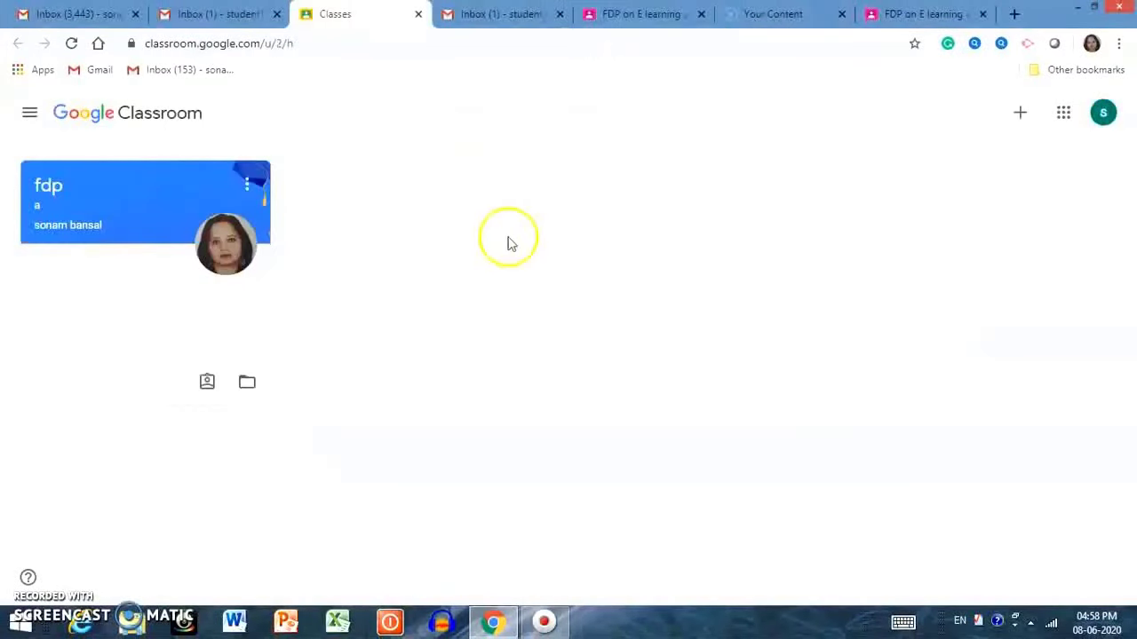
click(1020, 114)
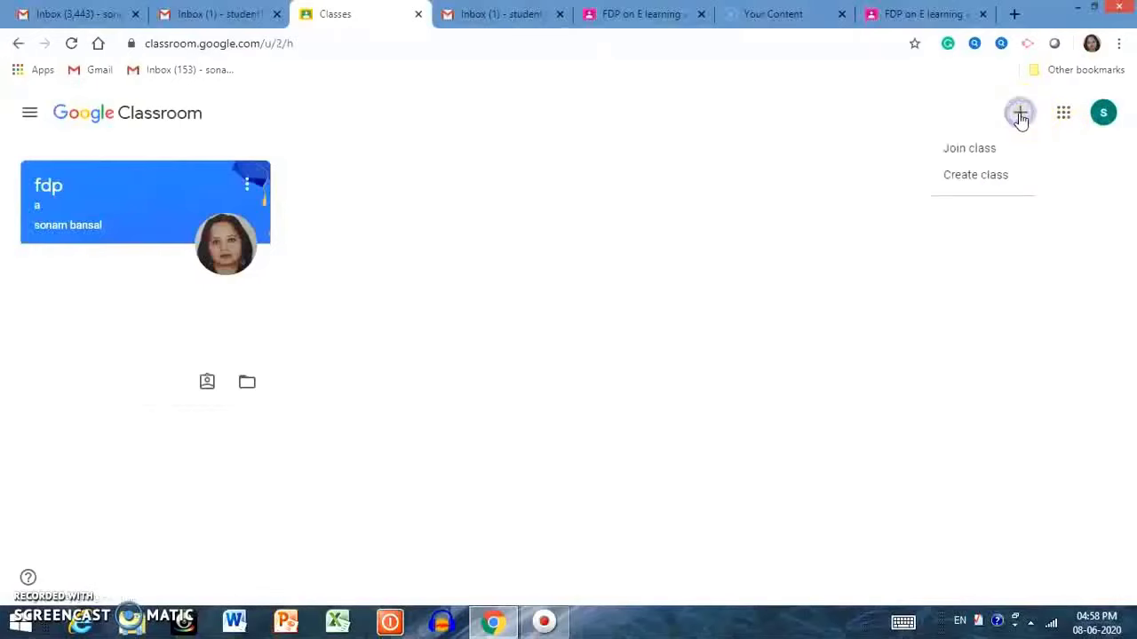
click(985, 147)
click(516, 358)
right_click(515, 371)
click(561, 477)
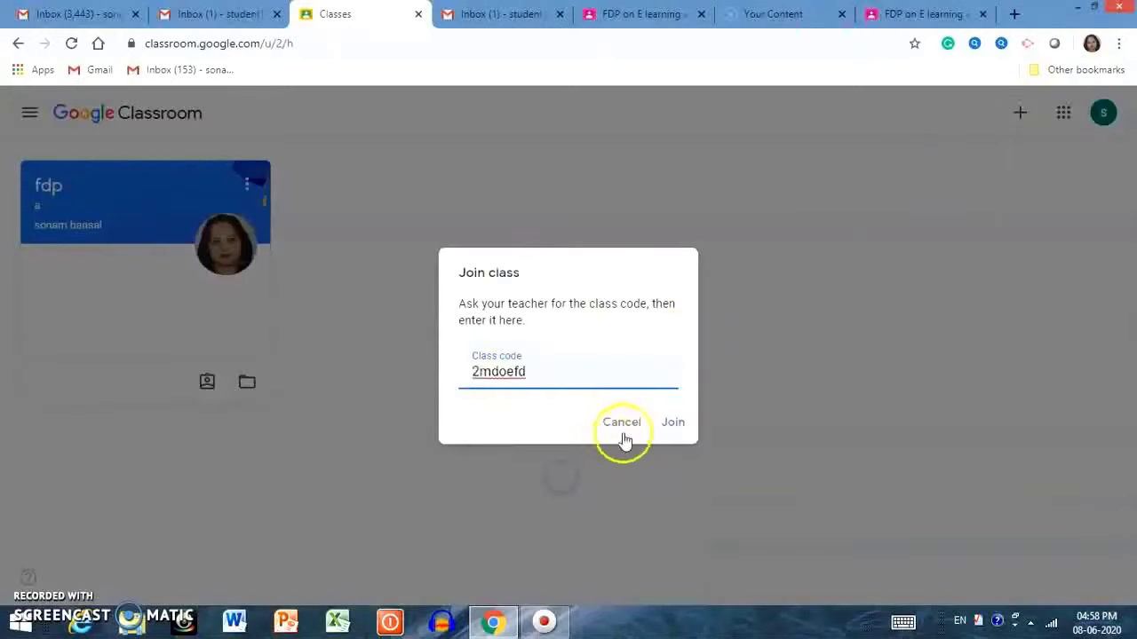
click(675, 422)
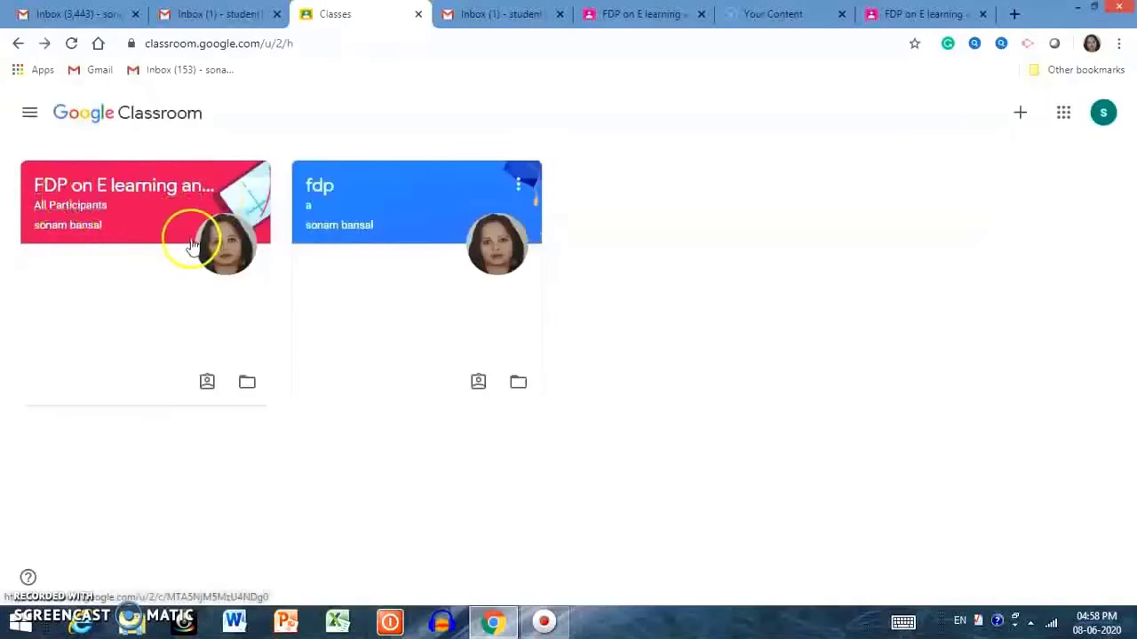
click(928, 14)
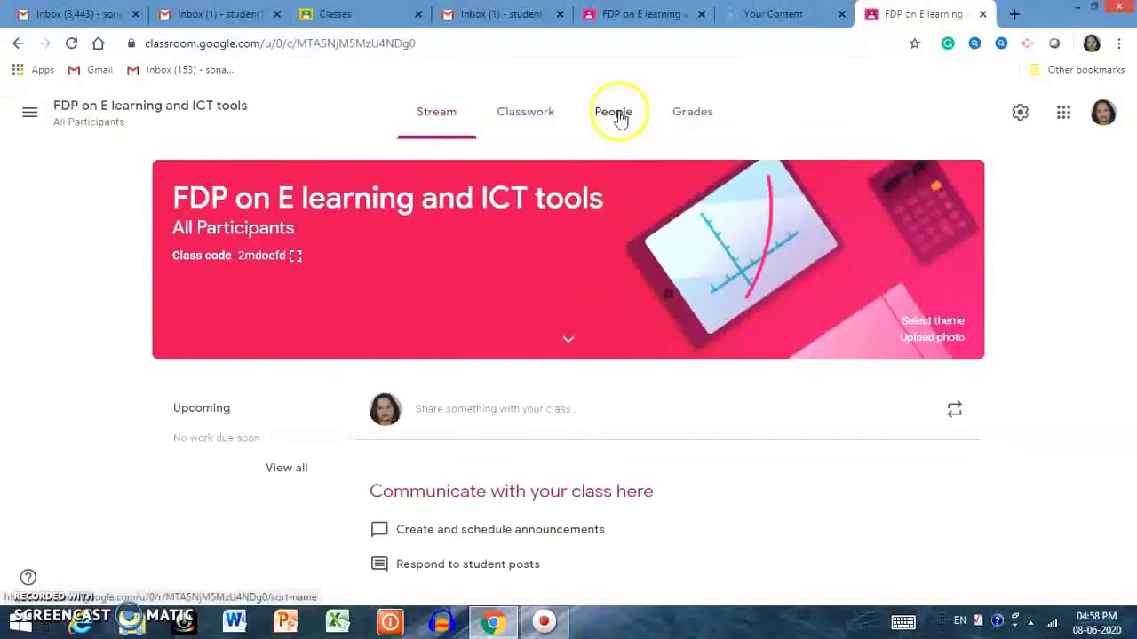
click(613, 115)
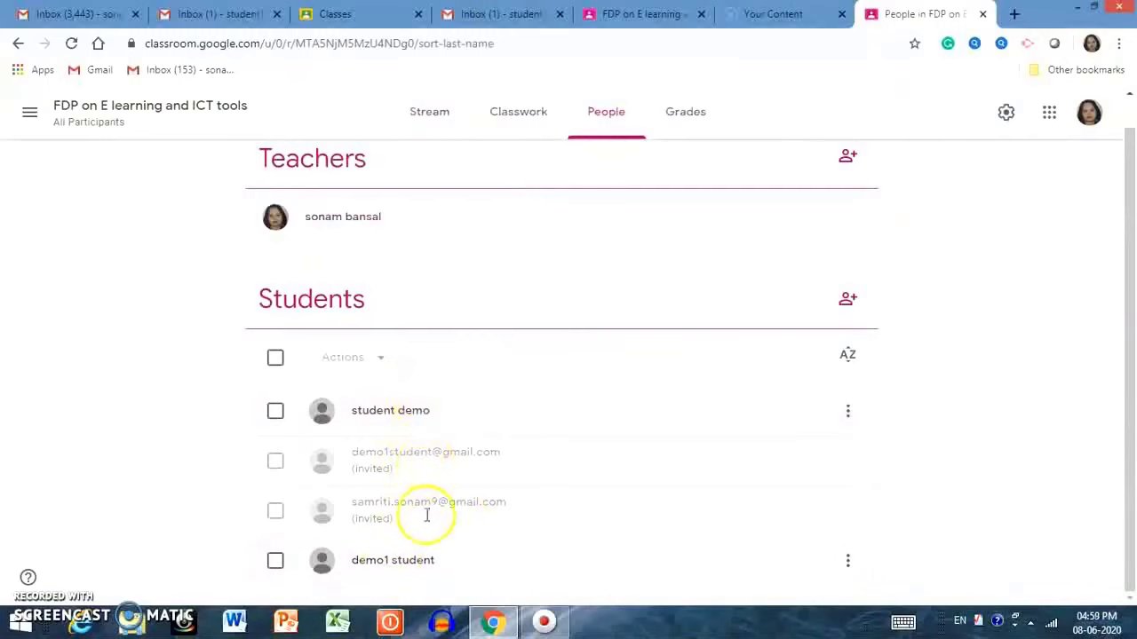
click(429, 111)
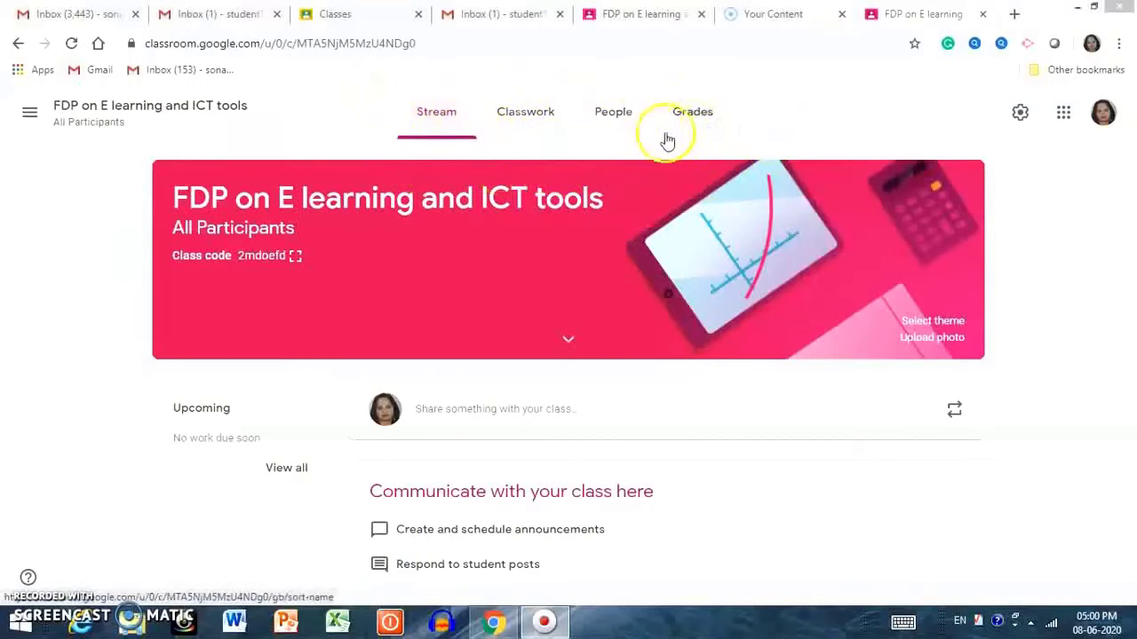
click(435, 130)
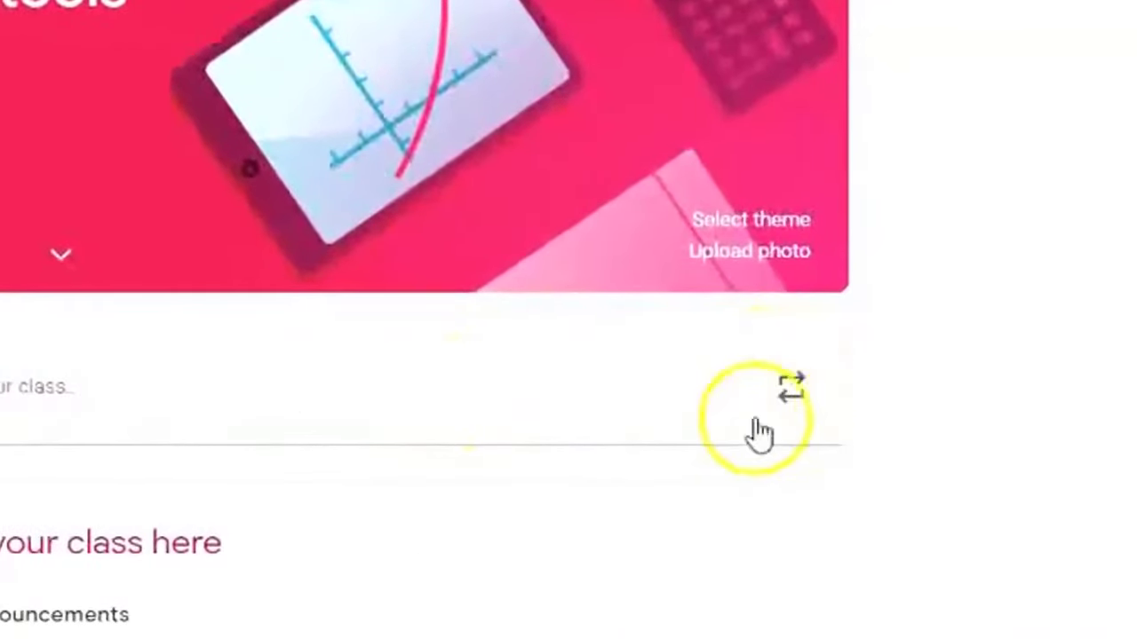
Skip reusing a post and write the announcement 'Welcome to the FDP on E learning'.
click(794, 392)
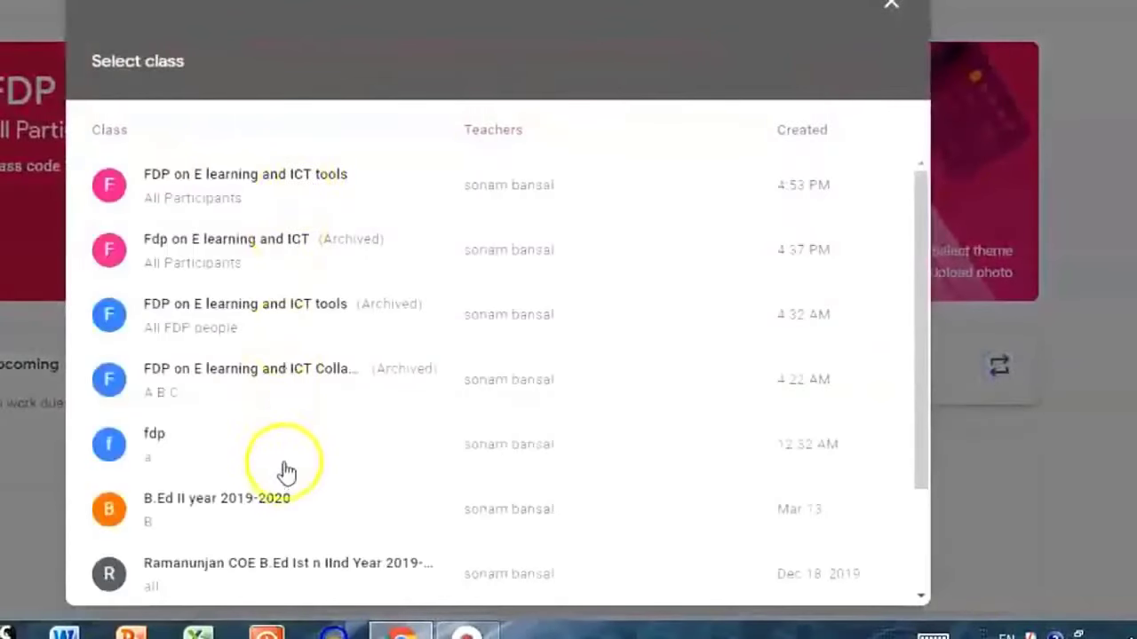
click(891, 5)
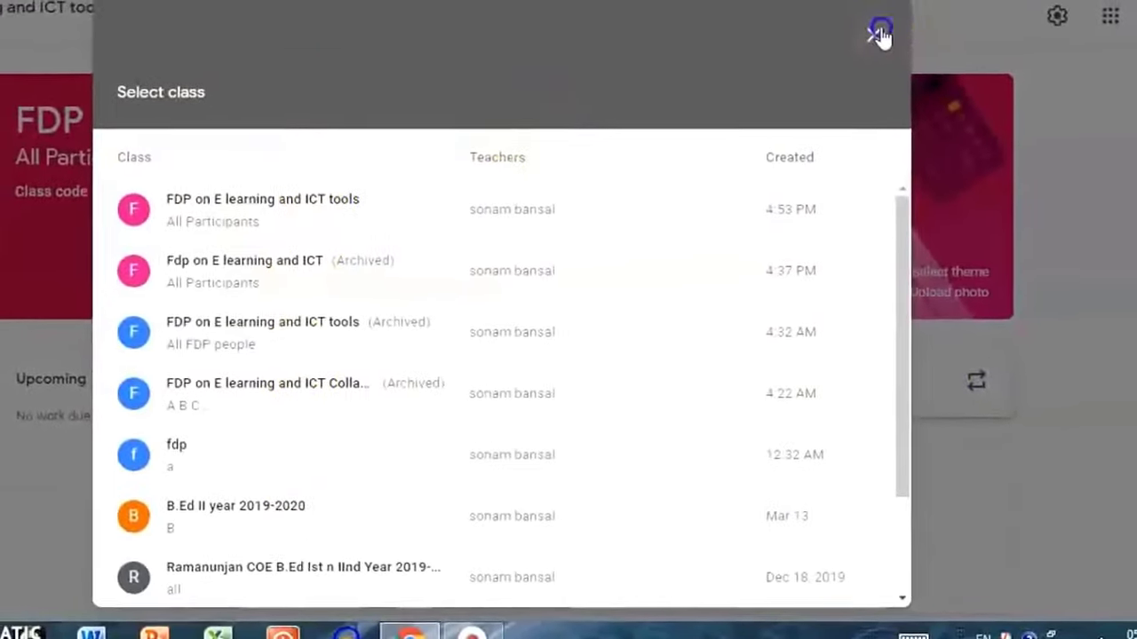
click(342, 380)
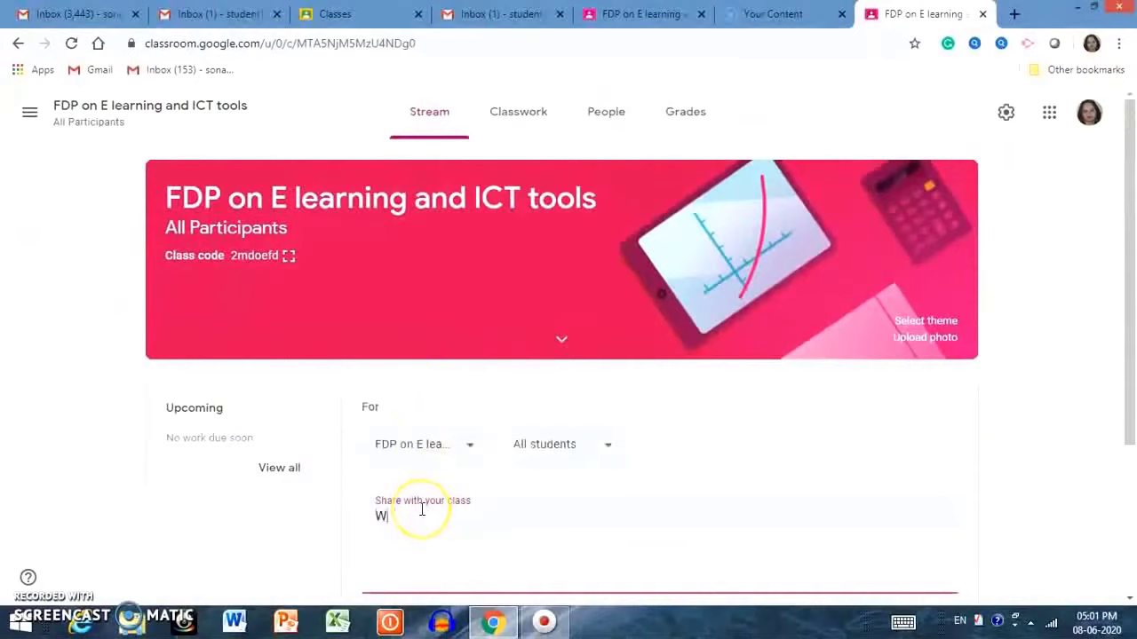
text(Welcome to the FDP on)
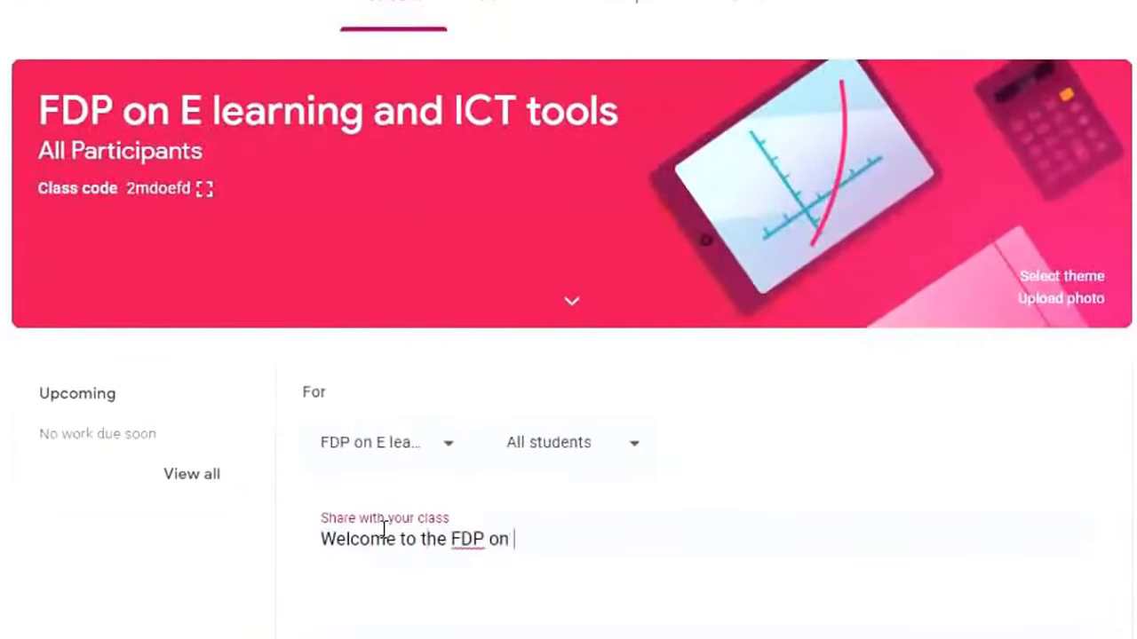
text( E learning)
scroll(384, 530, down, 3)
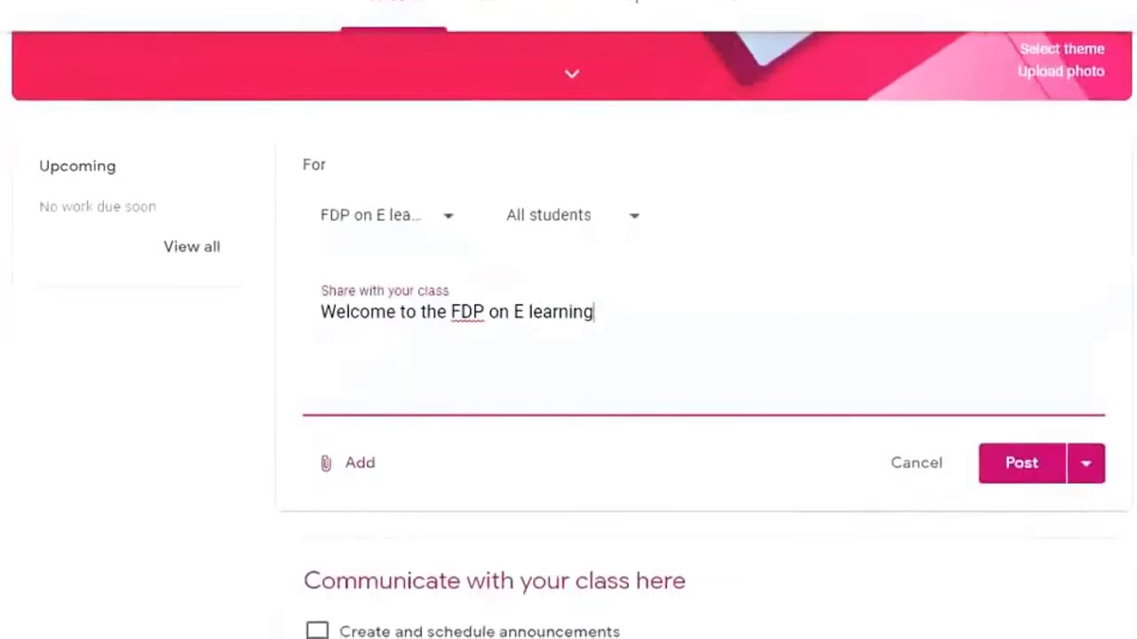
Keep the announcement addressed to all students and post it.
click(631, 219)
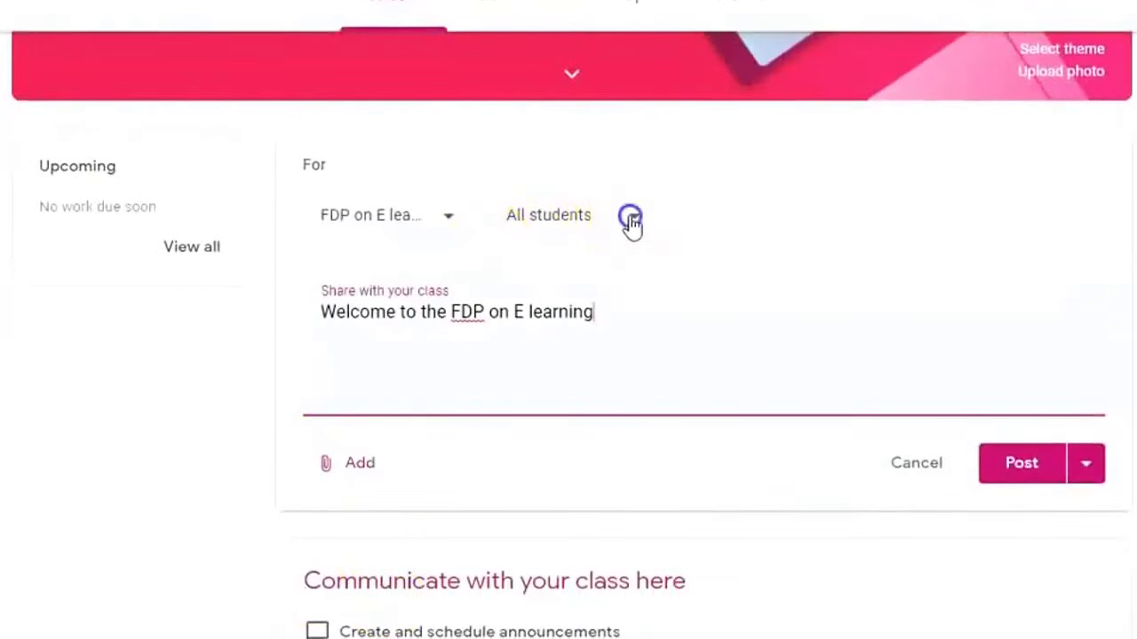
click(521, 288)
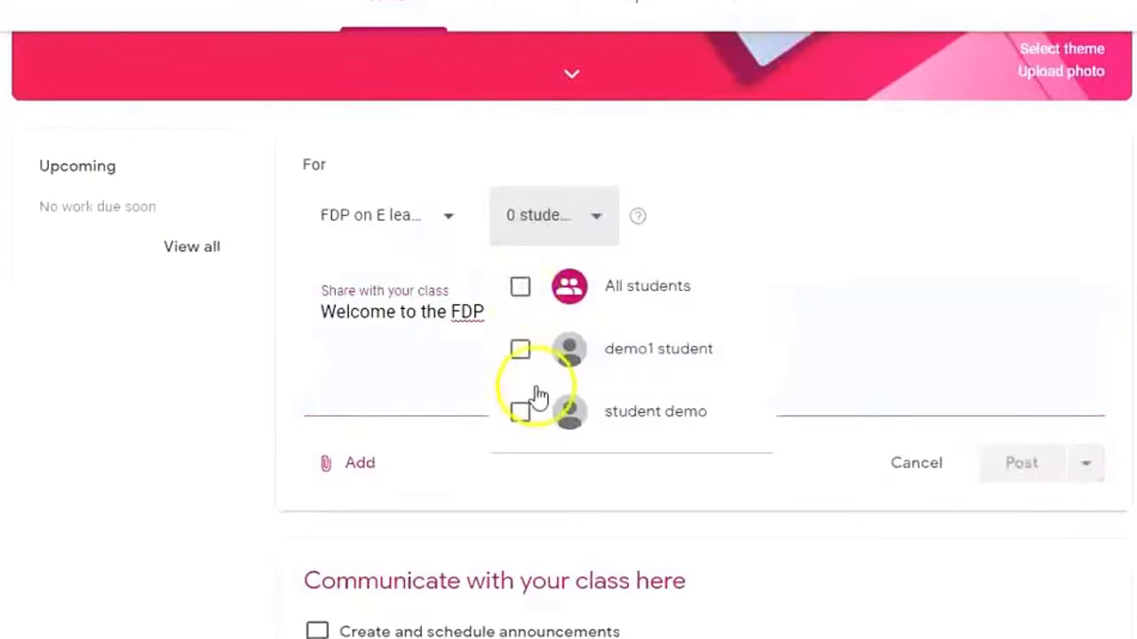
click(523, 354)
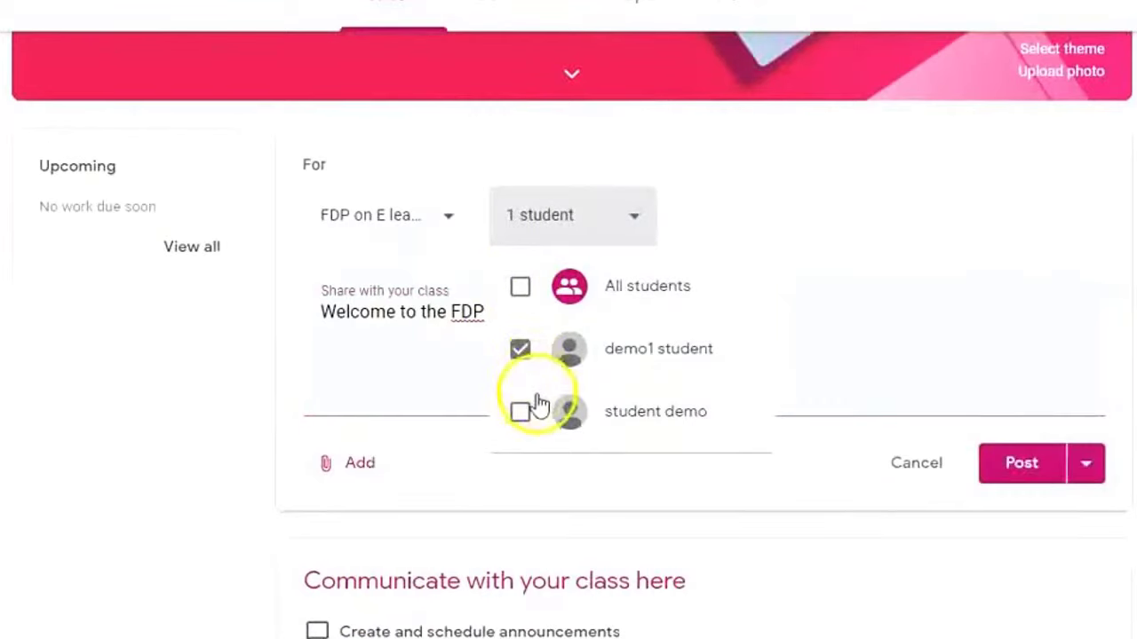
click(521, 285)
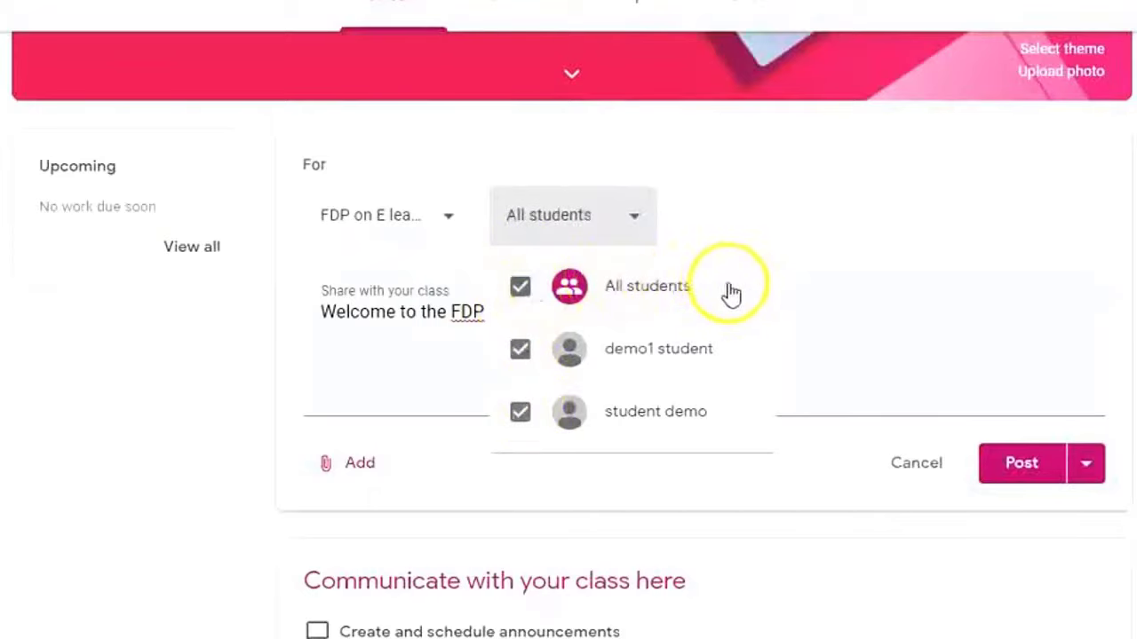
click(86, 425)
click(1035, 471)
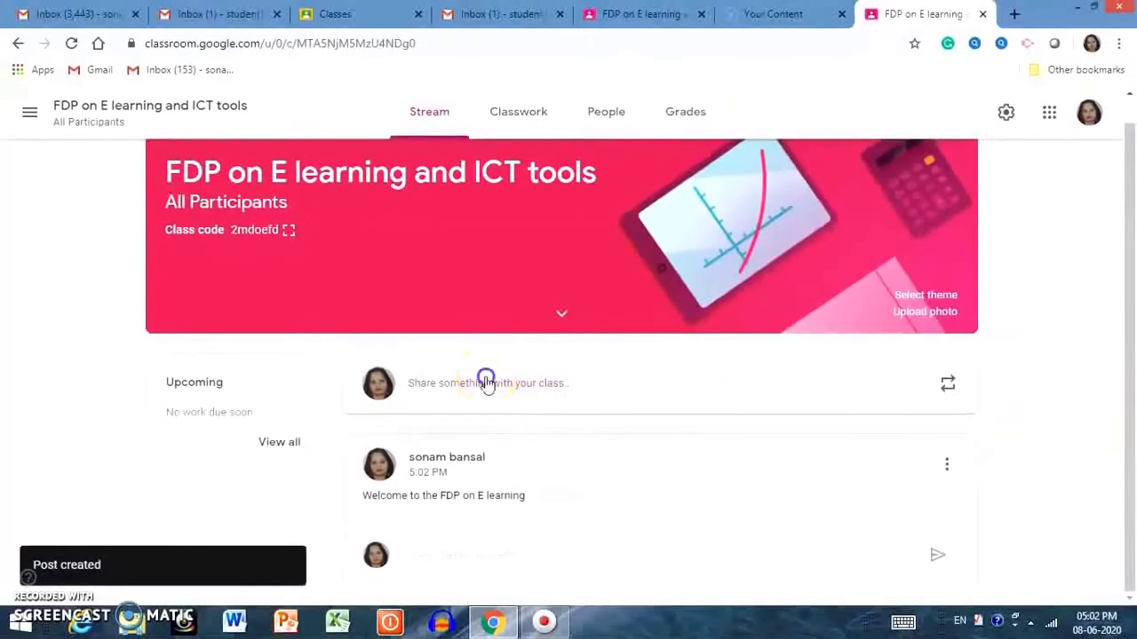
click(487, 384)
Type a new announcement about sharing the FDP introductory course.
text(s)
key(BackSpace)
text(i am ssharing FDP introductory)
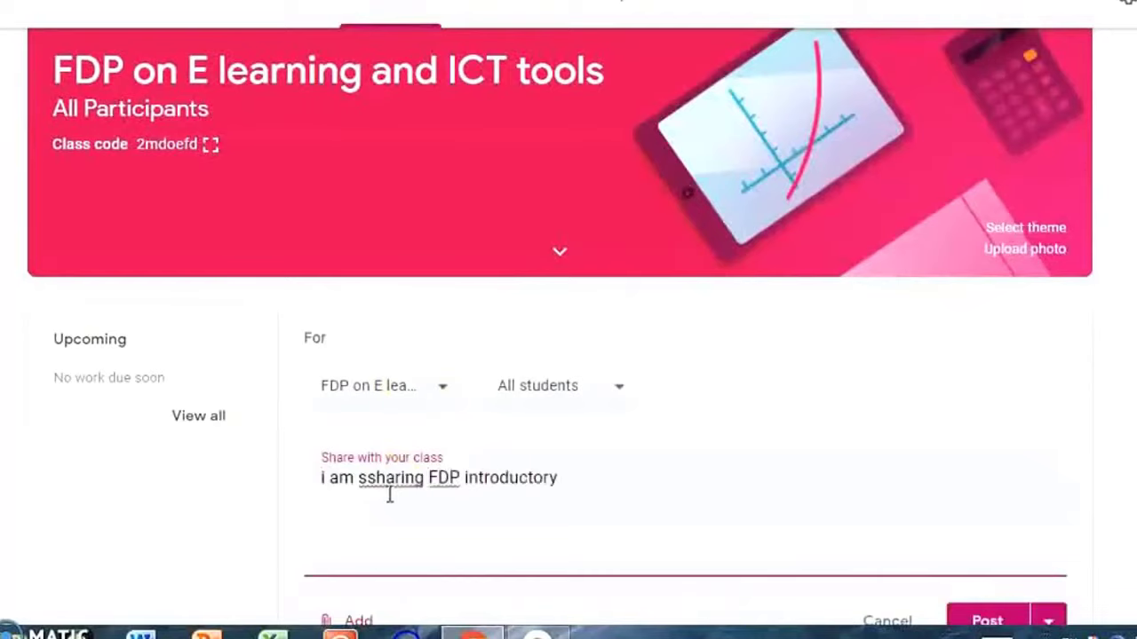
text(here)
scroll(389, 496, down, 3)
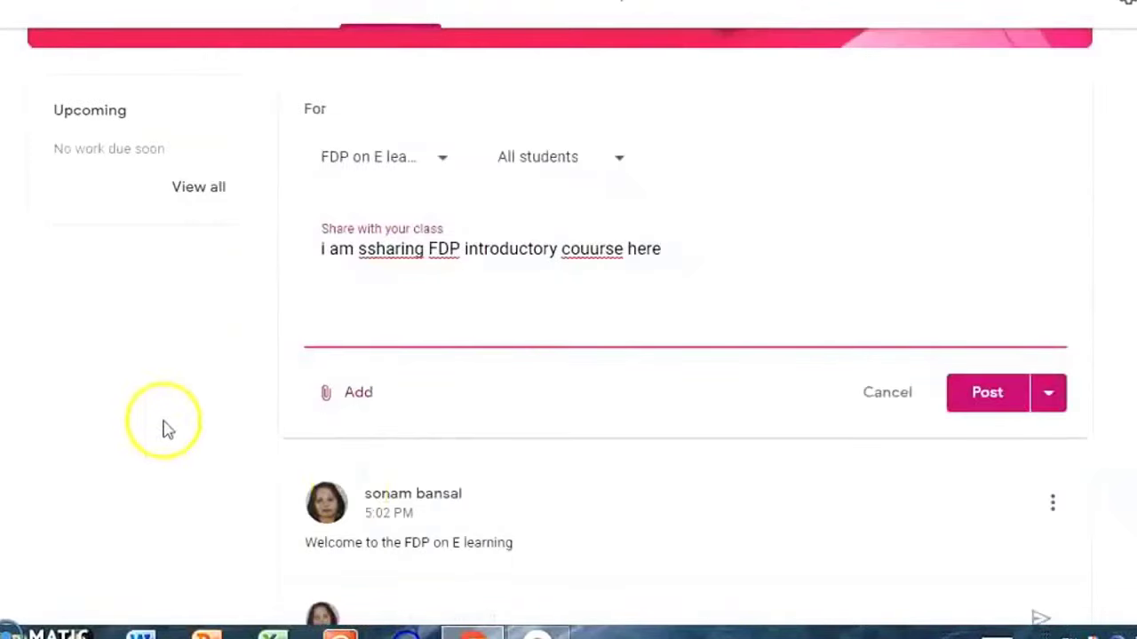
Attach an image uploaded from the computer and post the announcement.
click(359, 396)
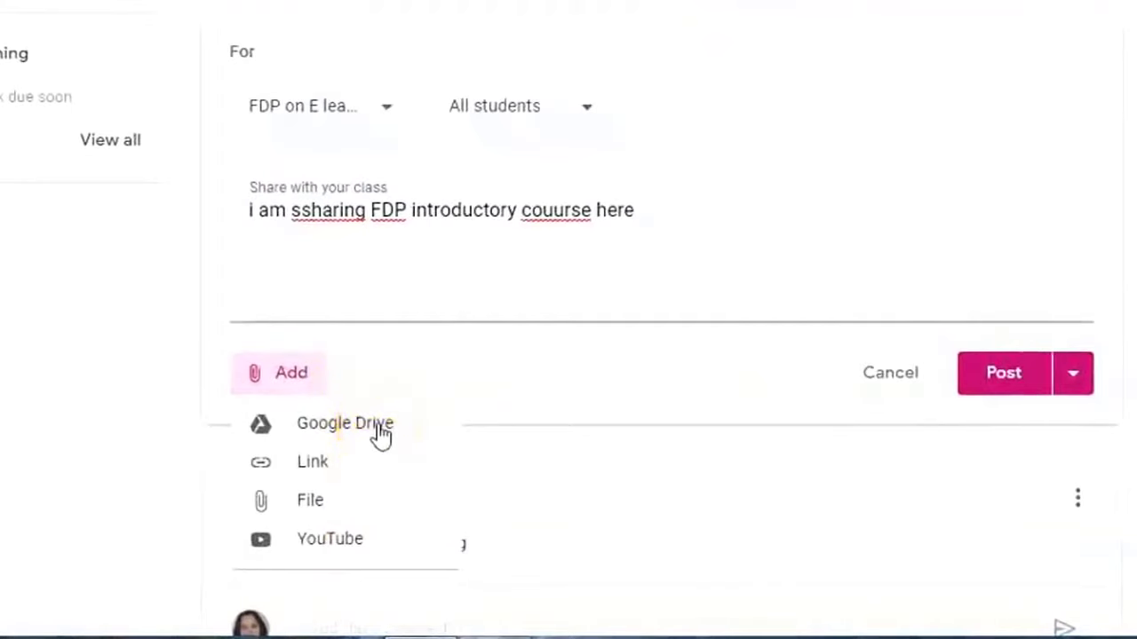
click(318, 505)
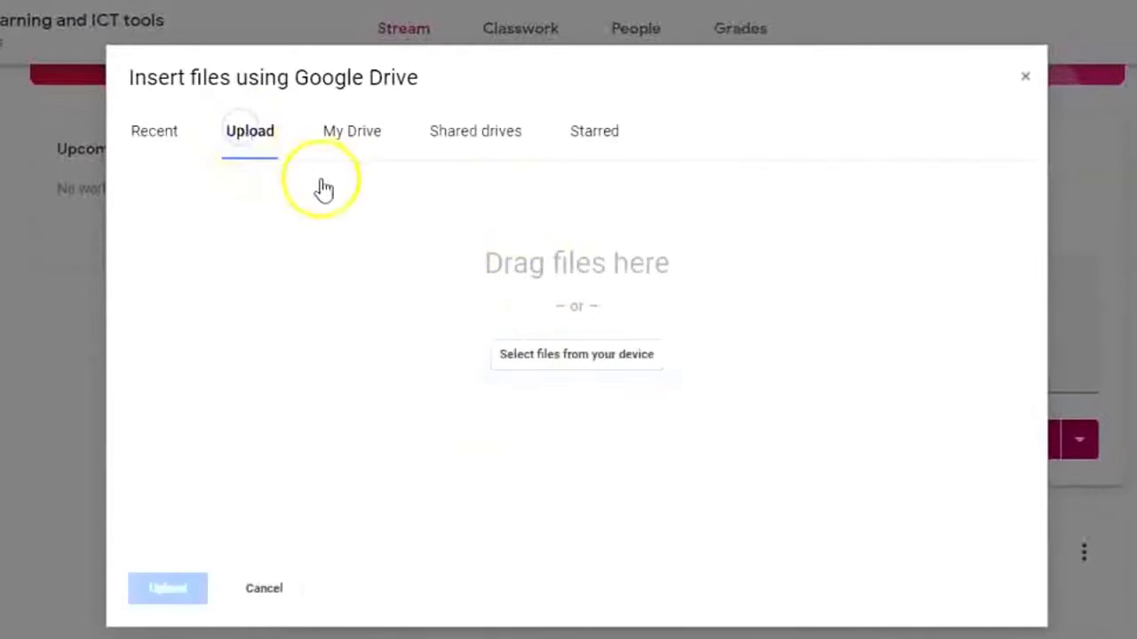
click(606, 357)
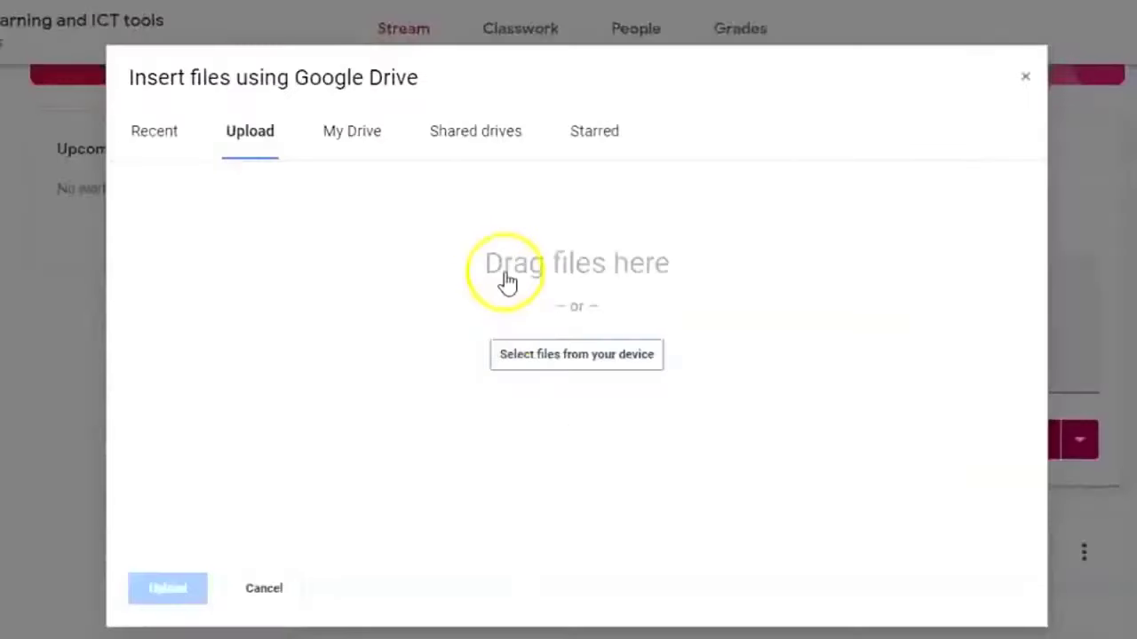
click(569, 358)
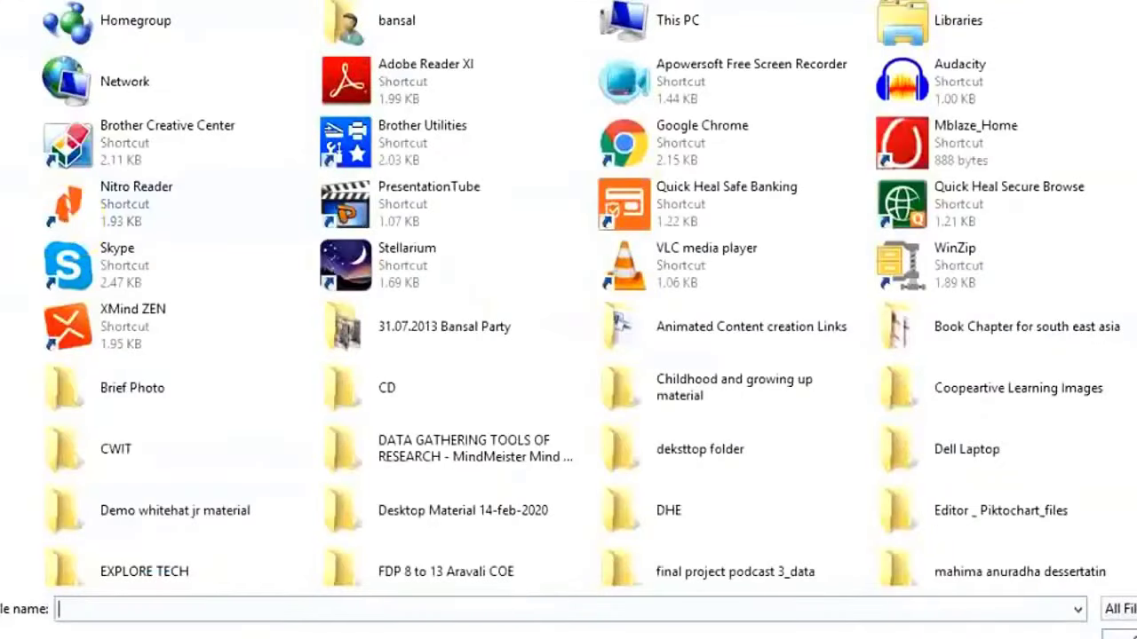
click(84, 607)
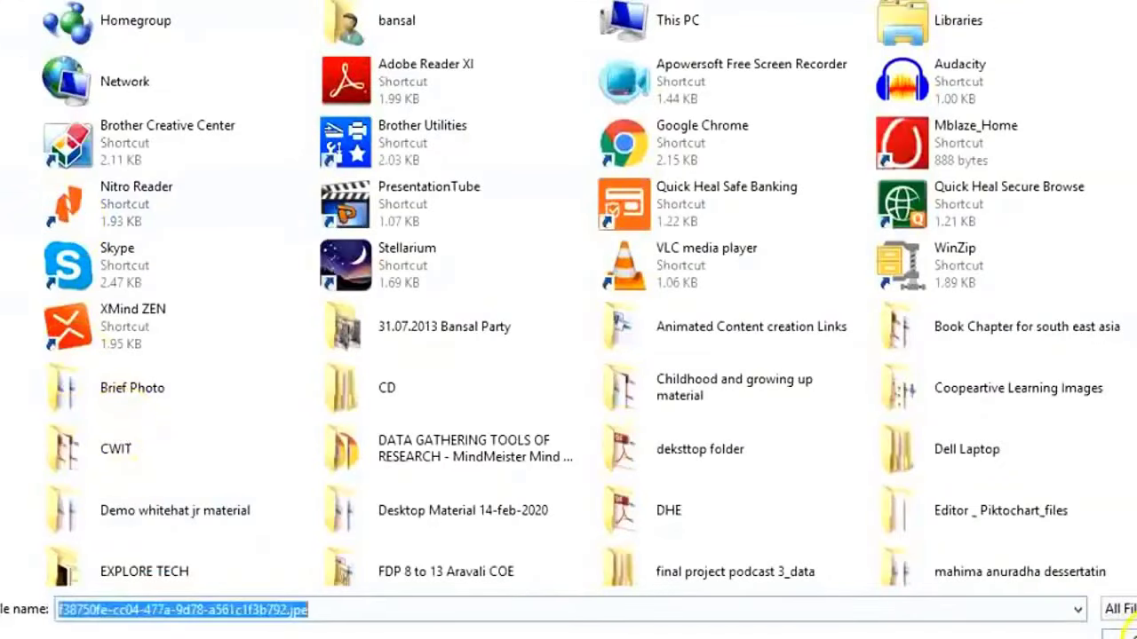
click(1127, 632)
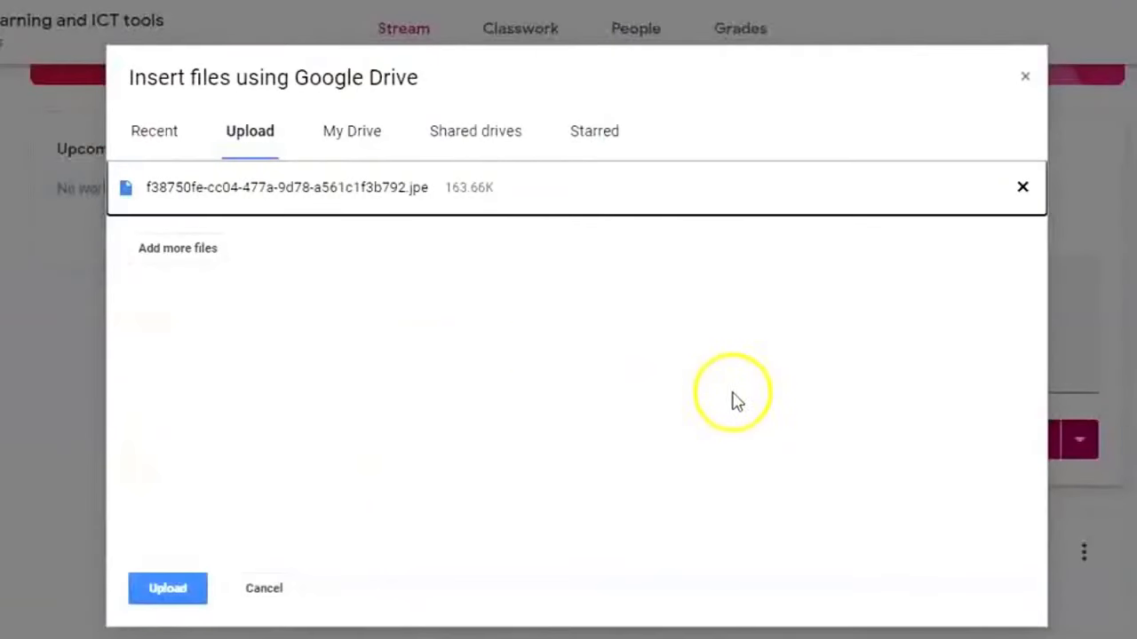
click(171, 587)
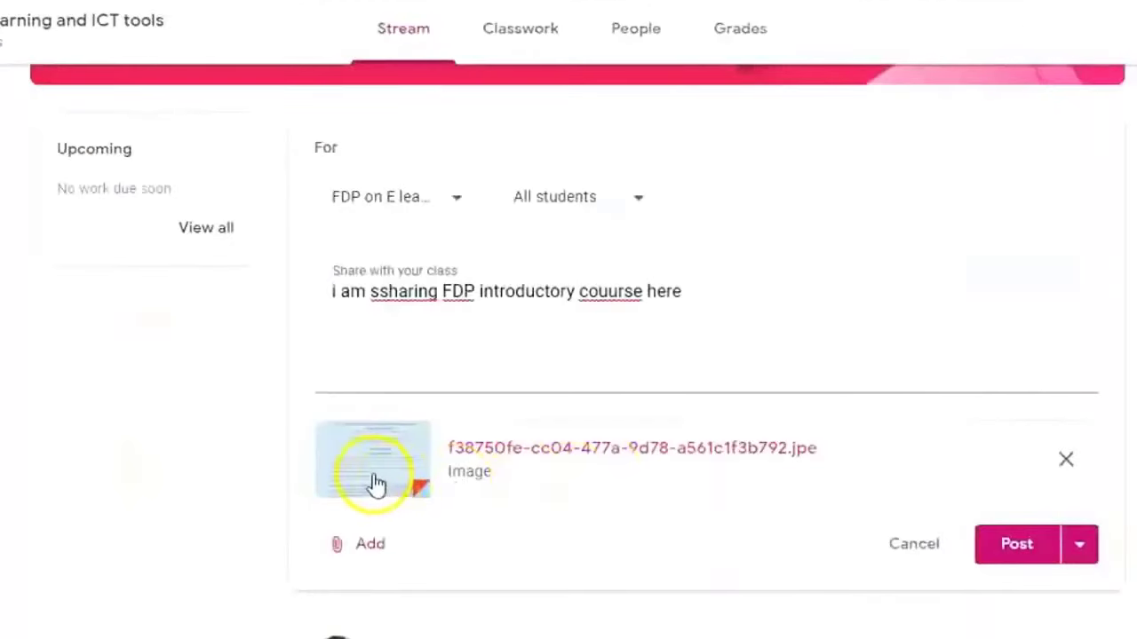
click(1017, 546)
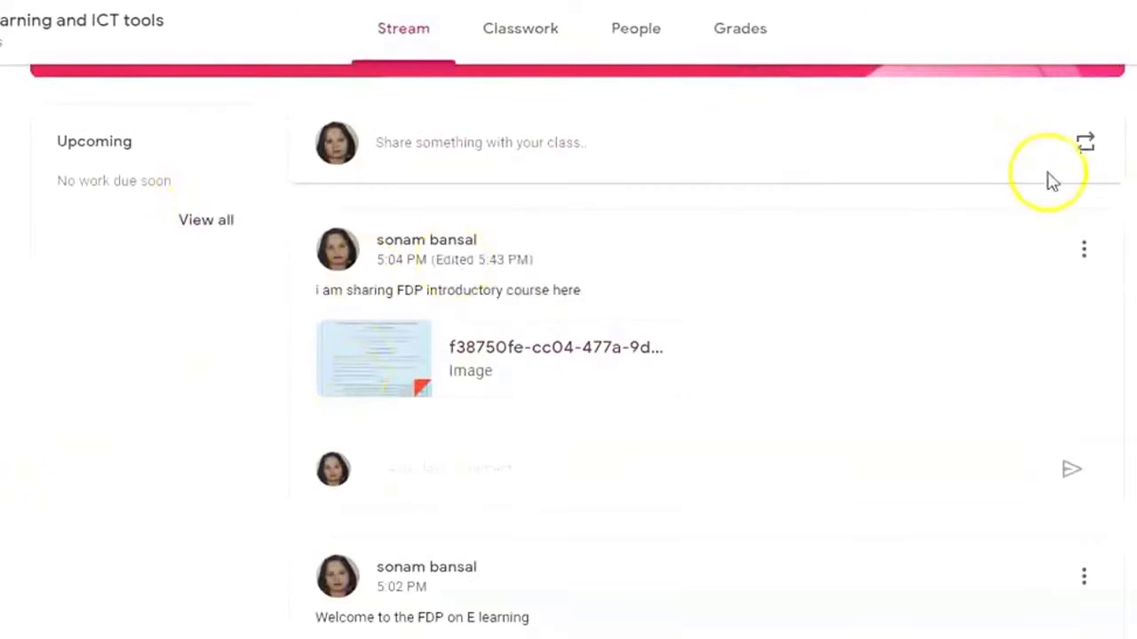
Start a new announcement and attach the 'How To Teach Classes Online' YouTube video link.
click(400, 162)
click(399, 444)
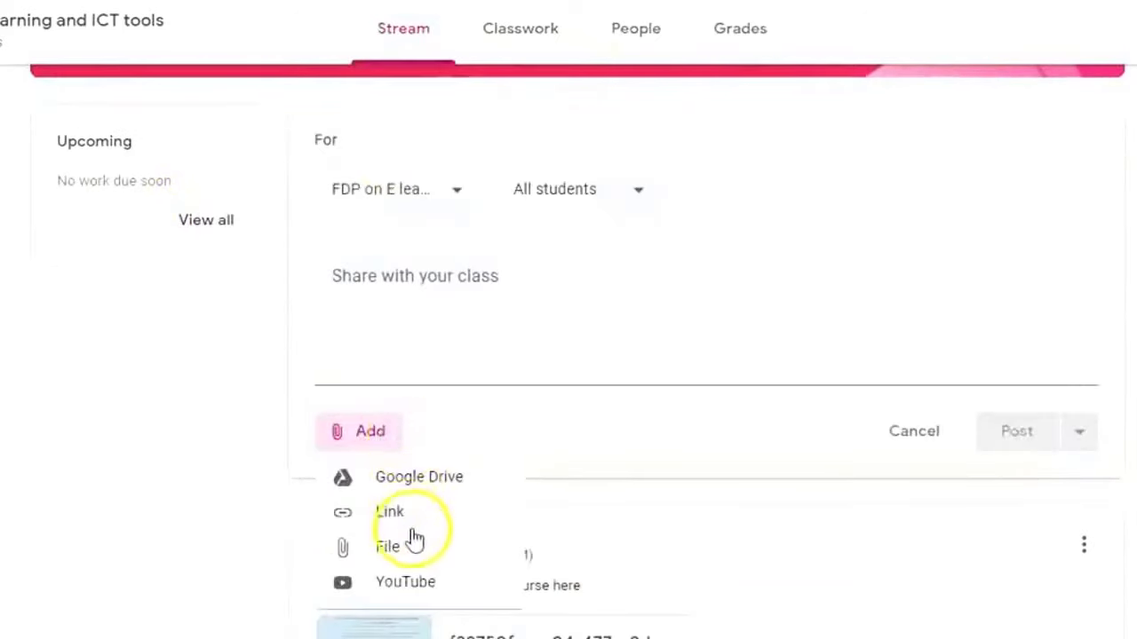
click(396, 512)
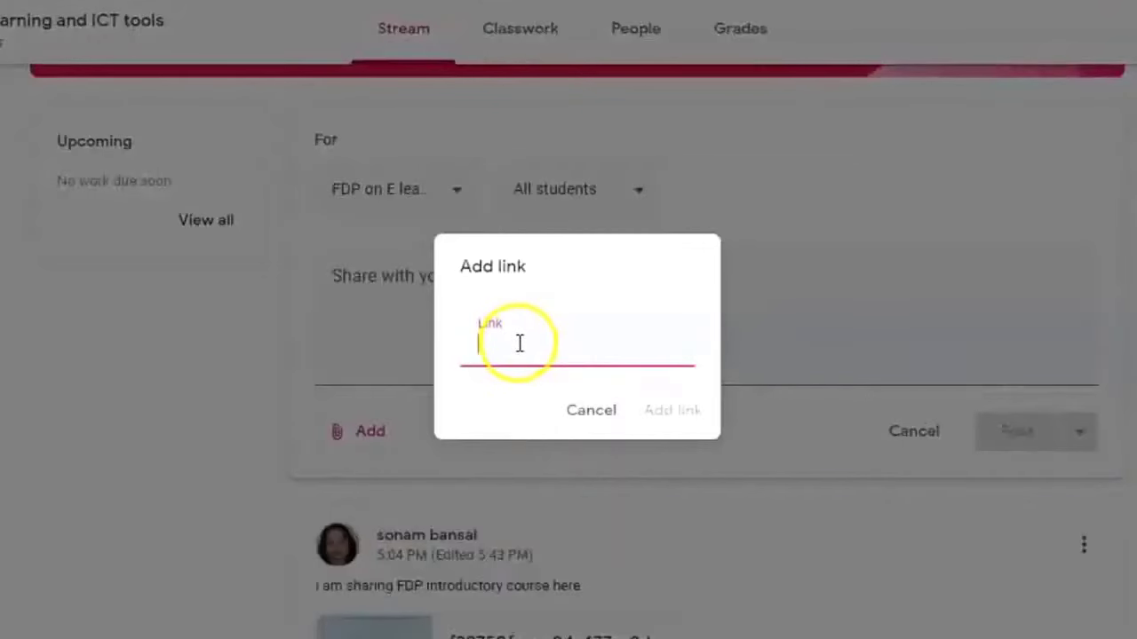
click(933, 12)
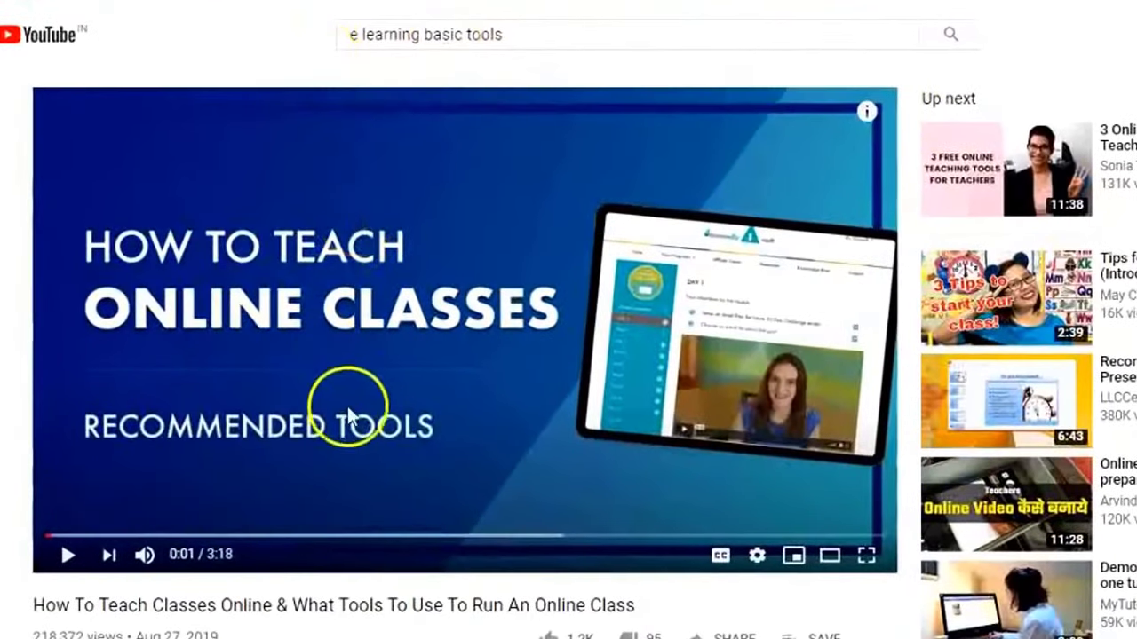
right_click(374, 237)
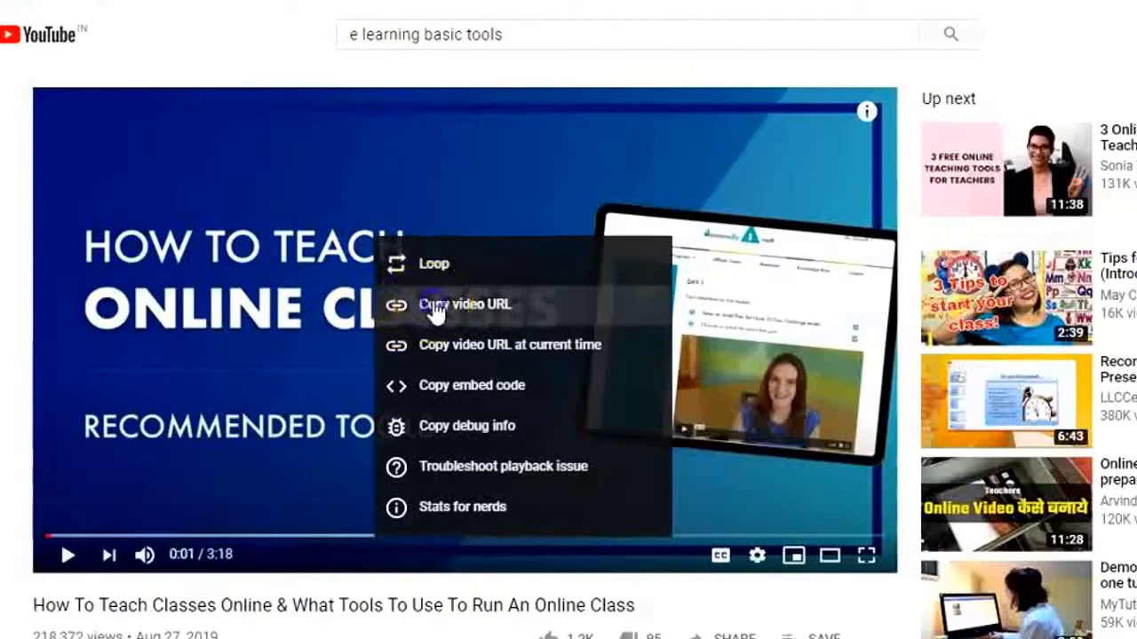
click(435, 307)
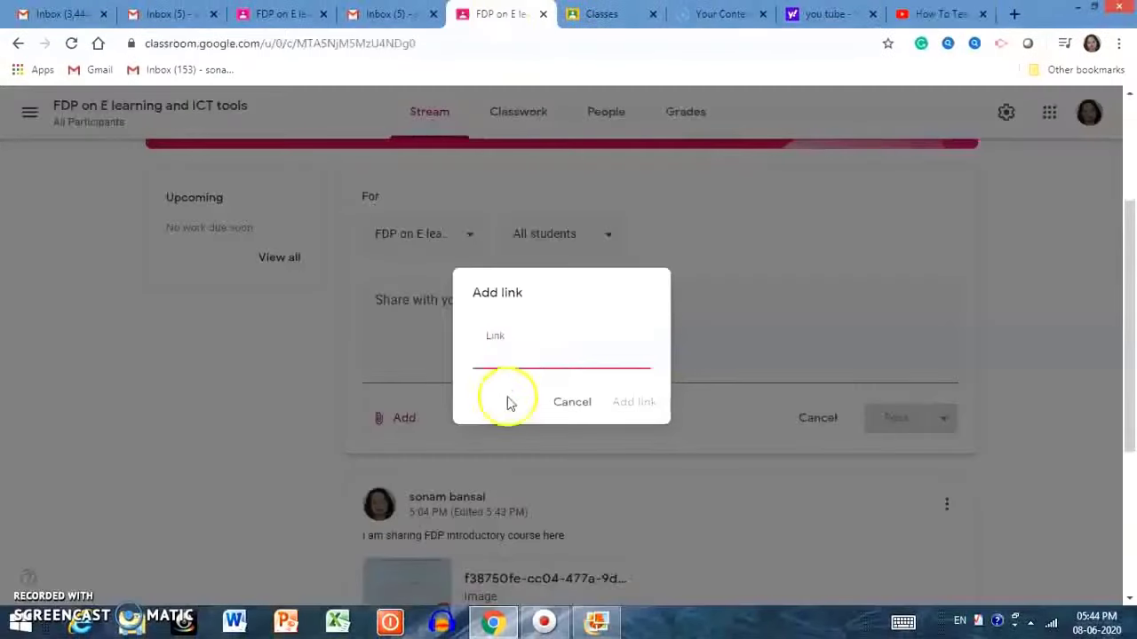
right_click(501, 356)
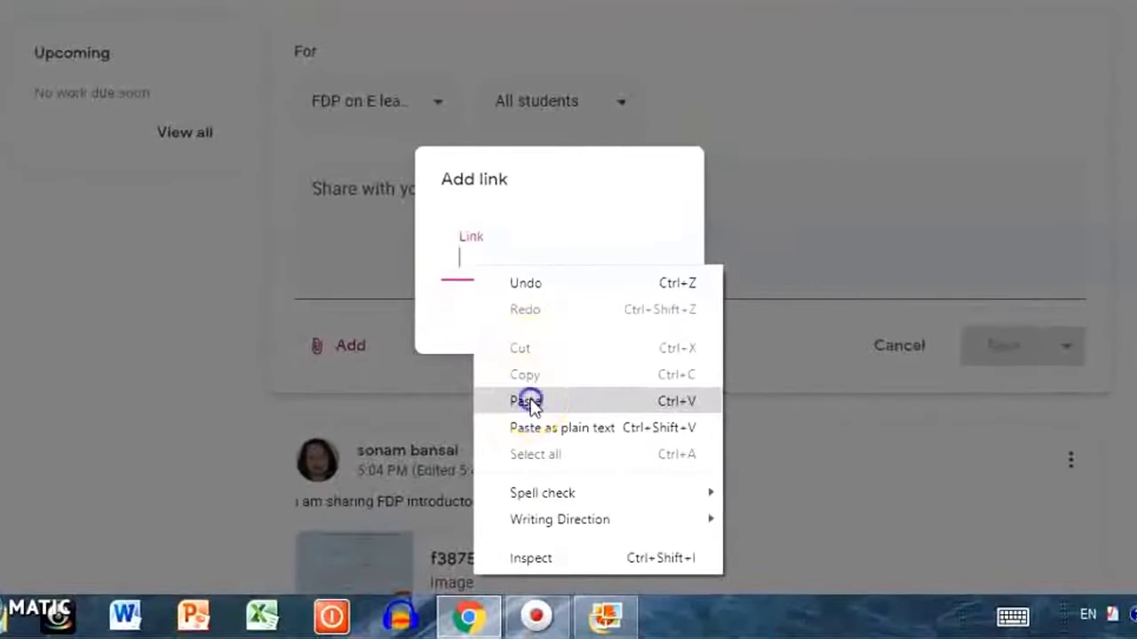
click(532, 450)
click(653, 329)
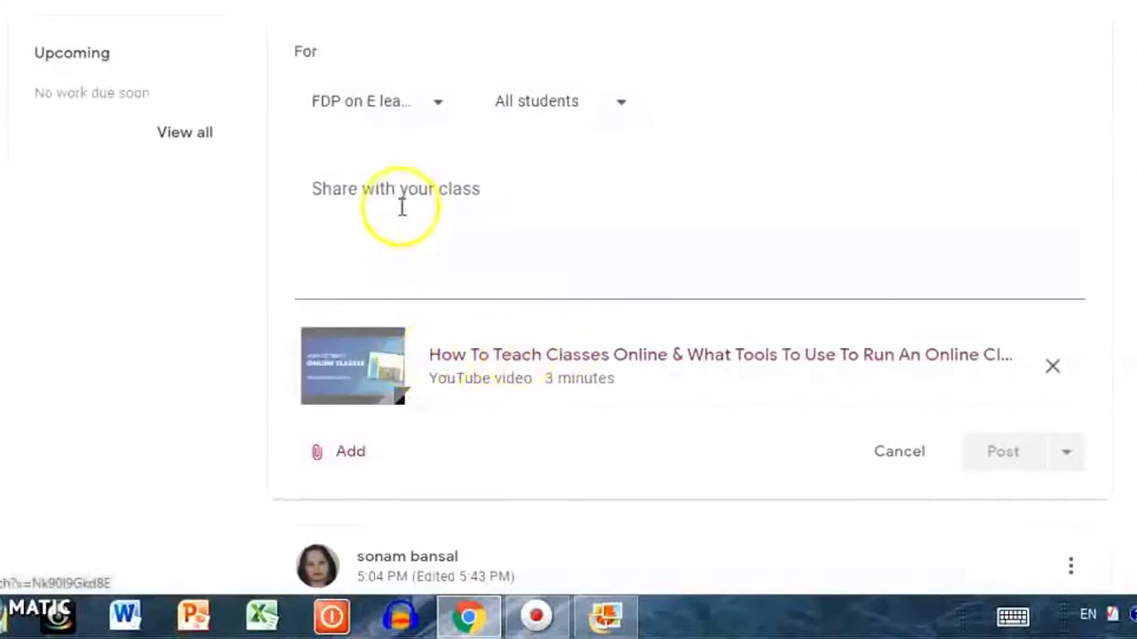
Enter 'Go through the video' as the announcement text and post it.
click(361, 262)
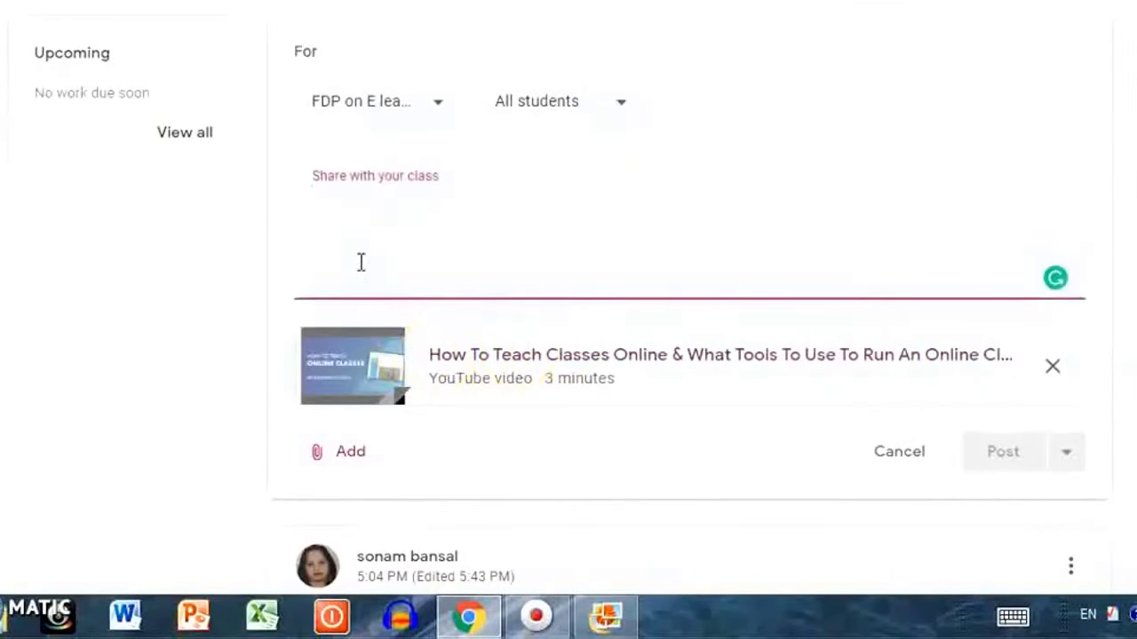
text(Go through the video)
click(1004, 453)
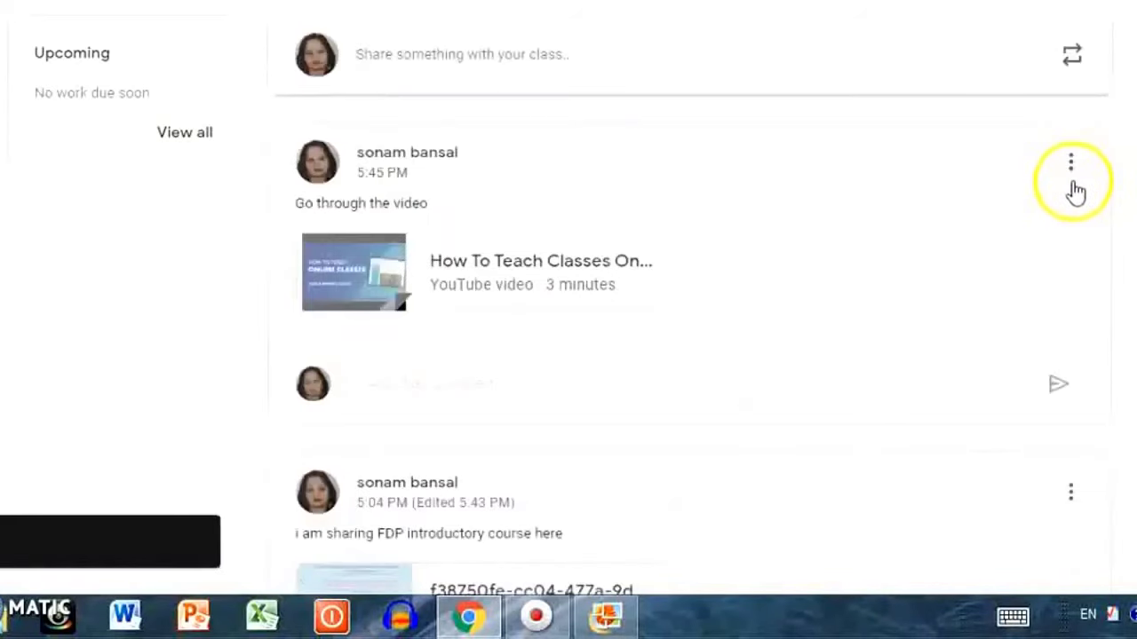
Edit the video announcement and save it without changes.
click(1072, 164)
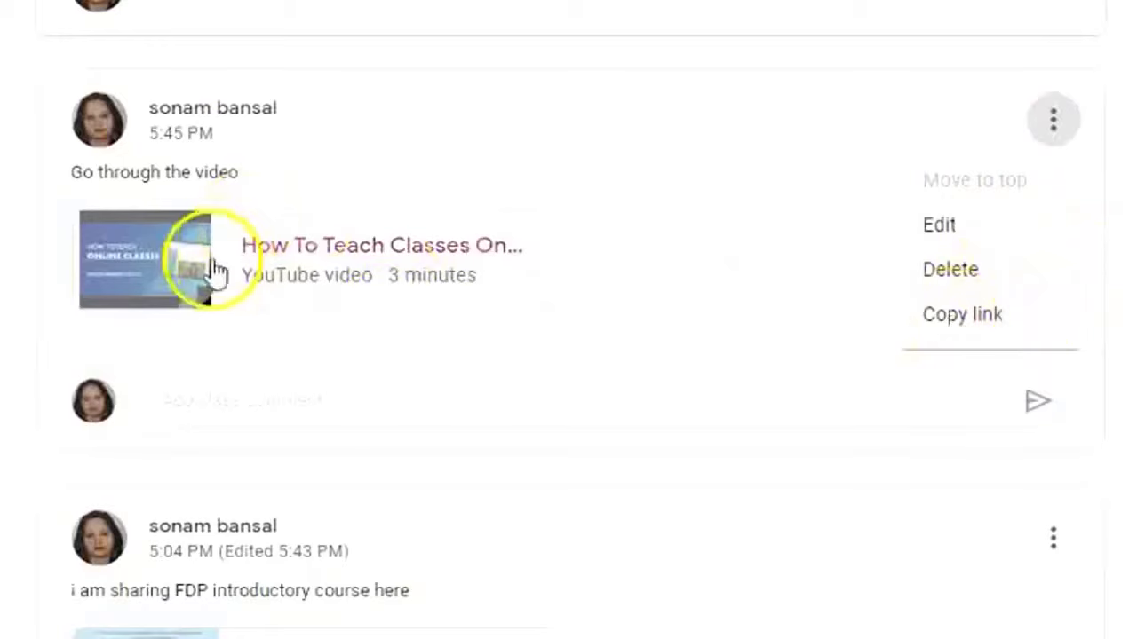
click(986, 221)
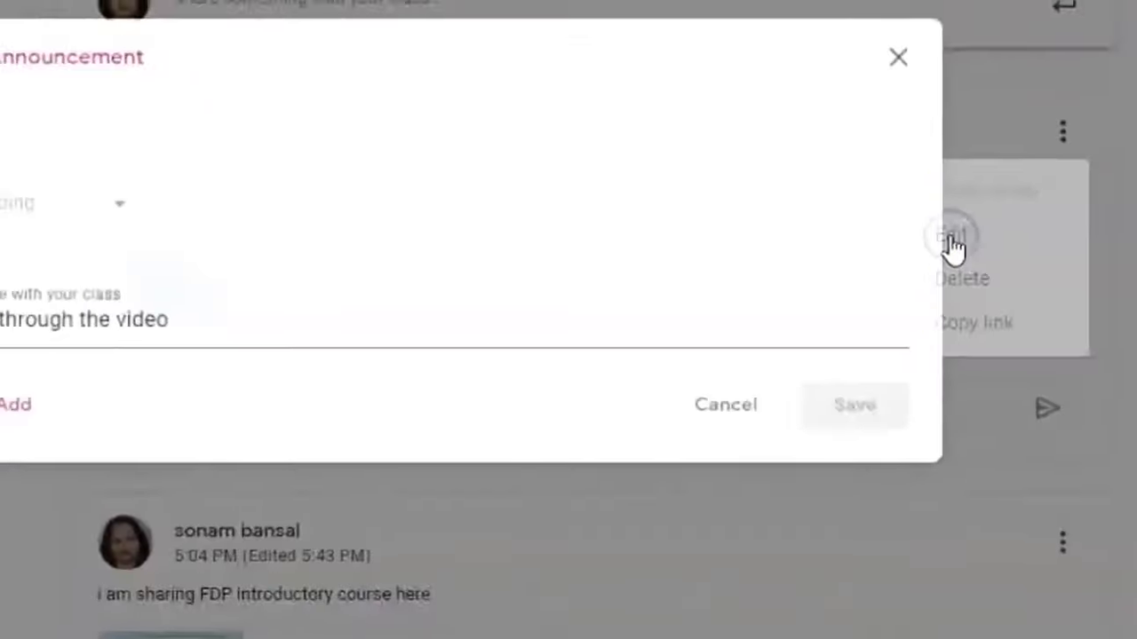
click(986, 563)
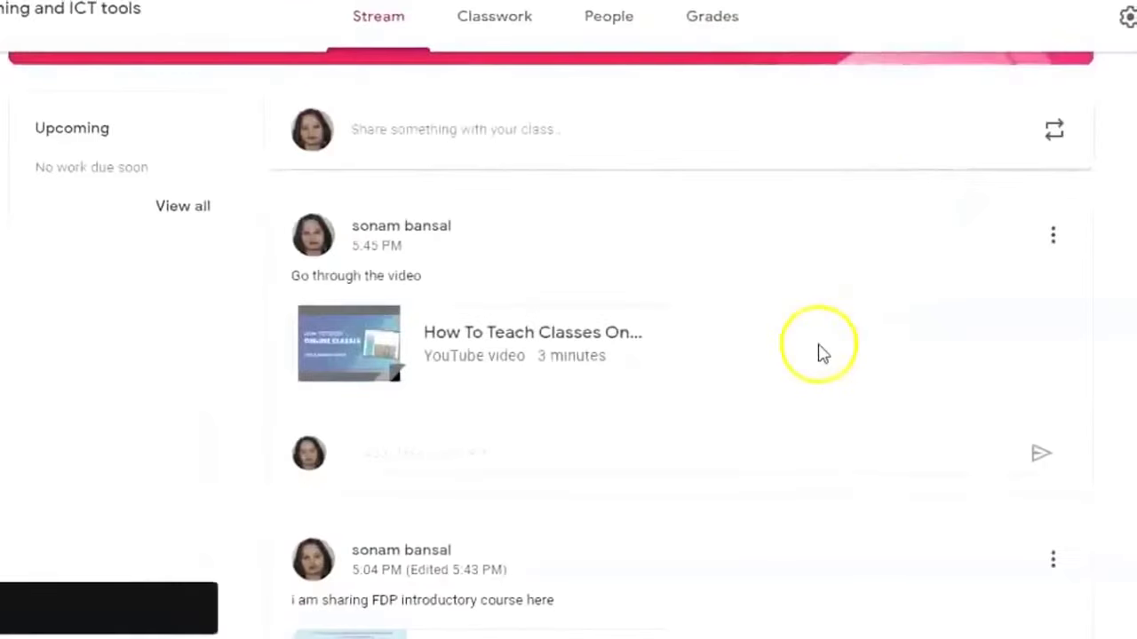
scroll(817, 350, up, 2)
scroll(388, 83, down, 2)
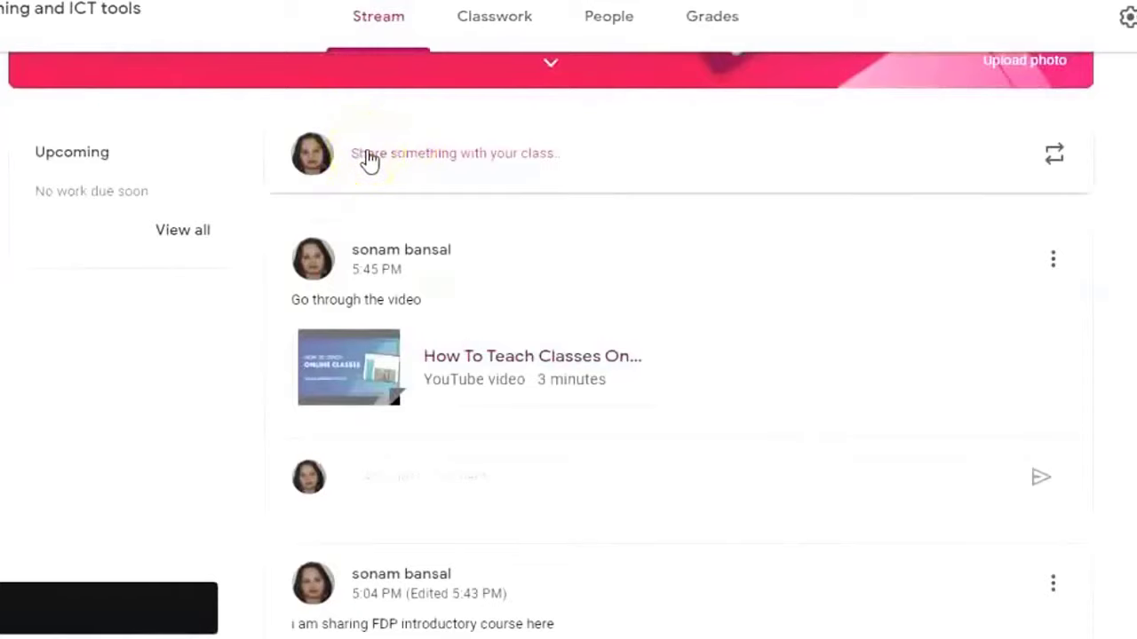
Start another announcement and browse its attachment options.
click(368, 158)
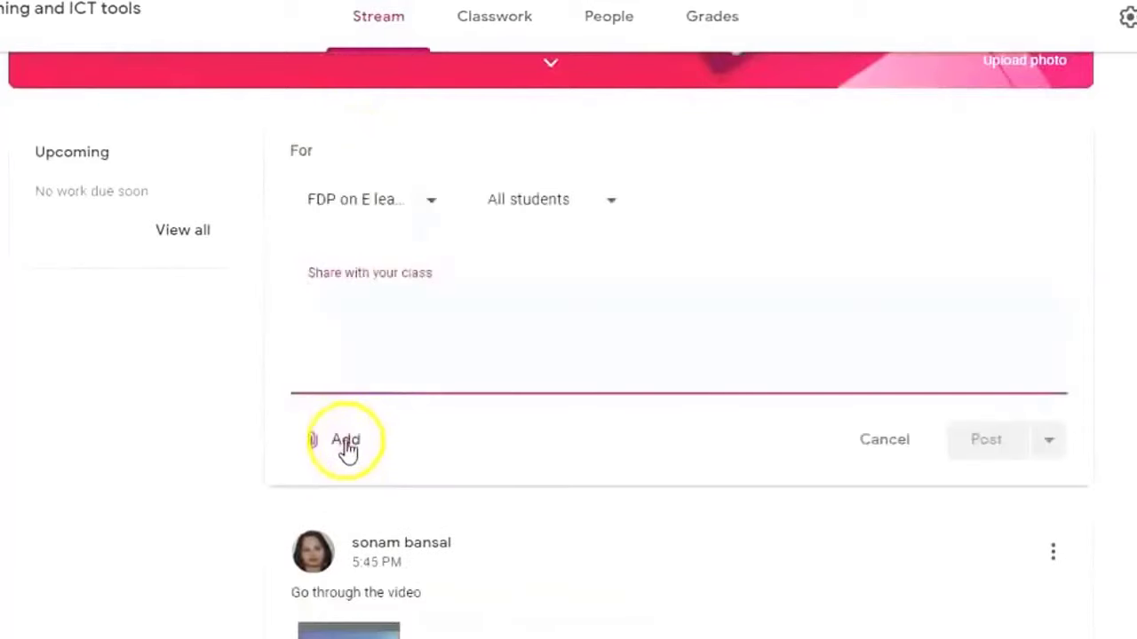
click(346, 442)
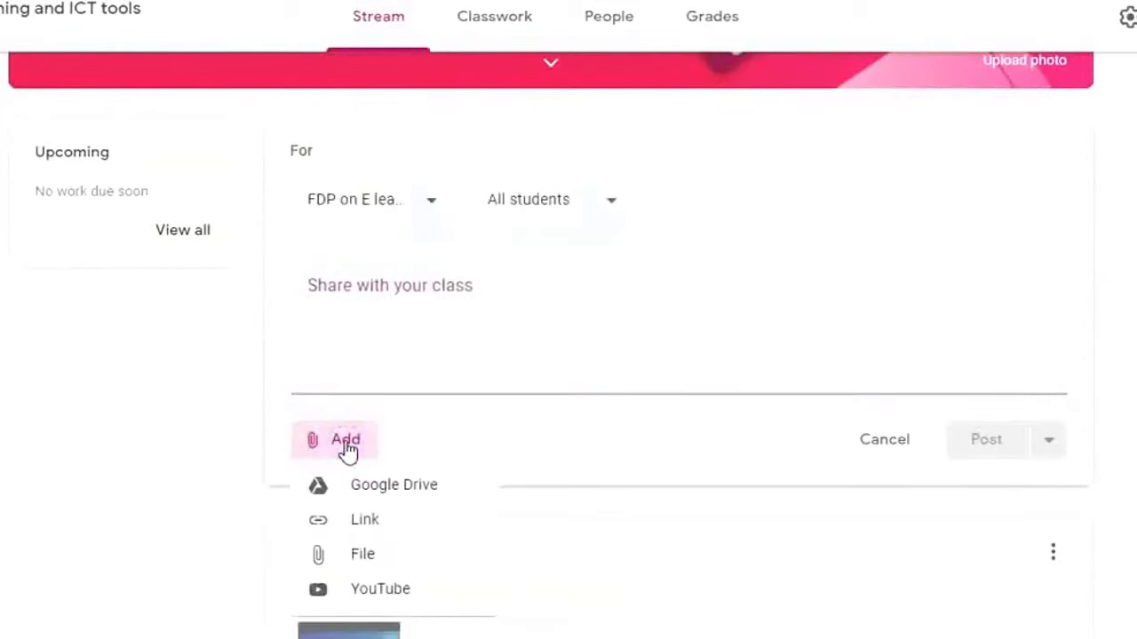
scroll(347, 451, down, 2)
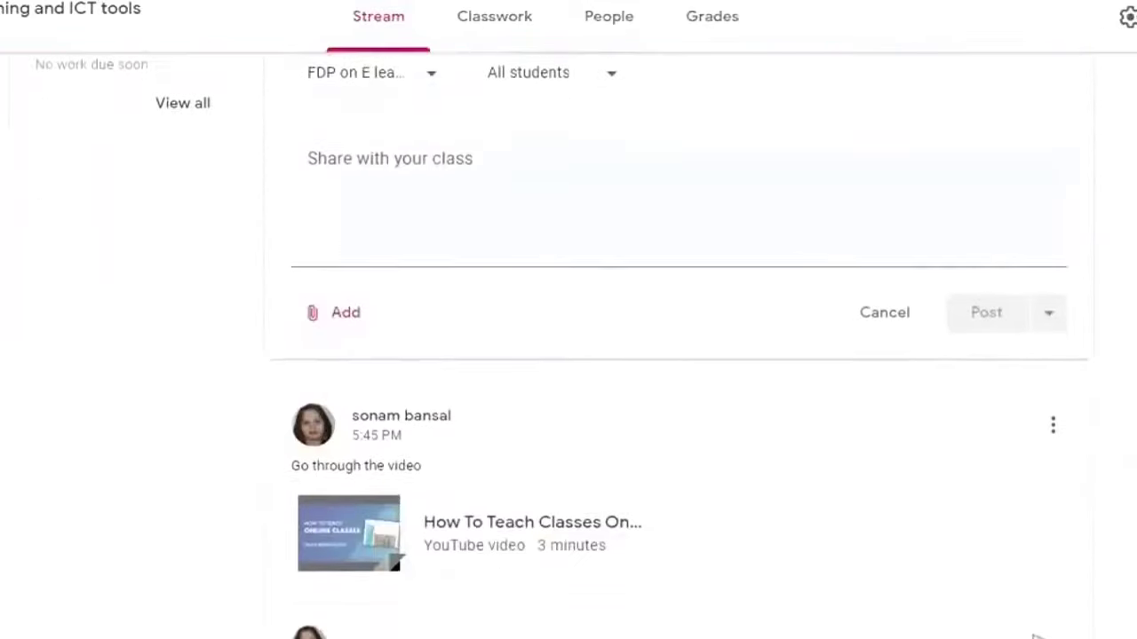
click(335, 307)
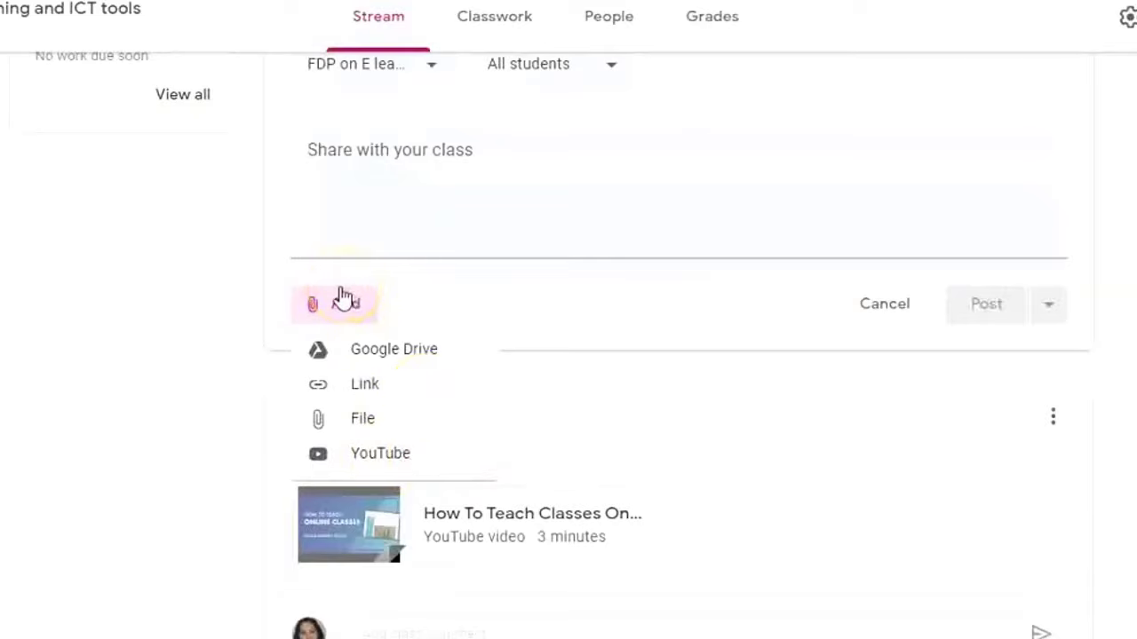
click(344, 299)
scroll(432, 432, down, 1)
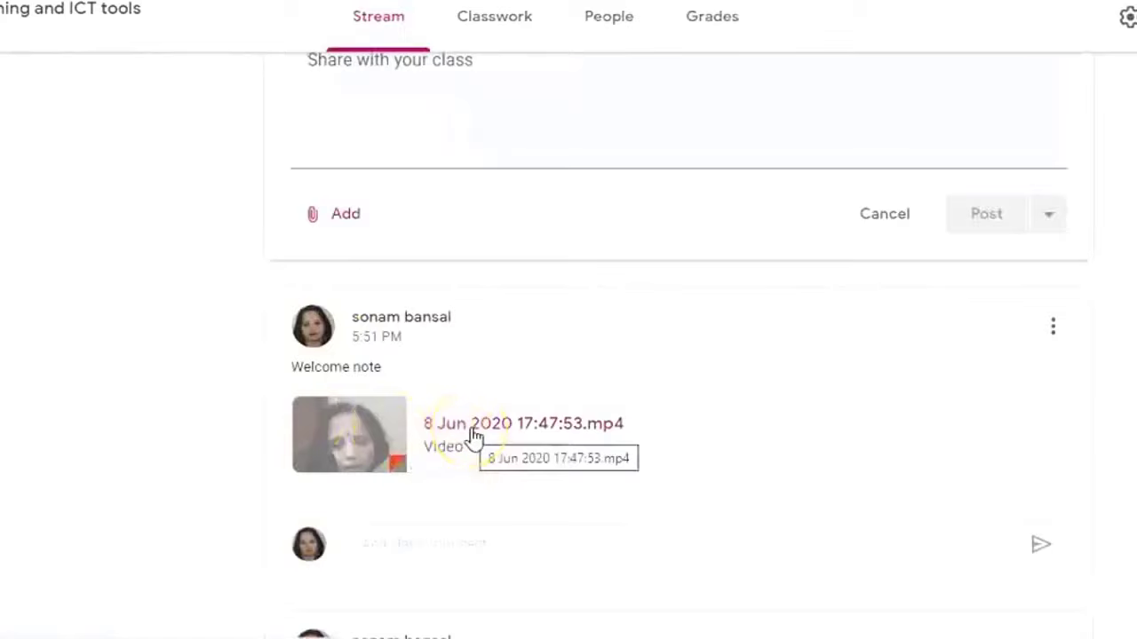
scroll(476, 433, up, 1)
click(486, 458)
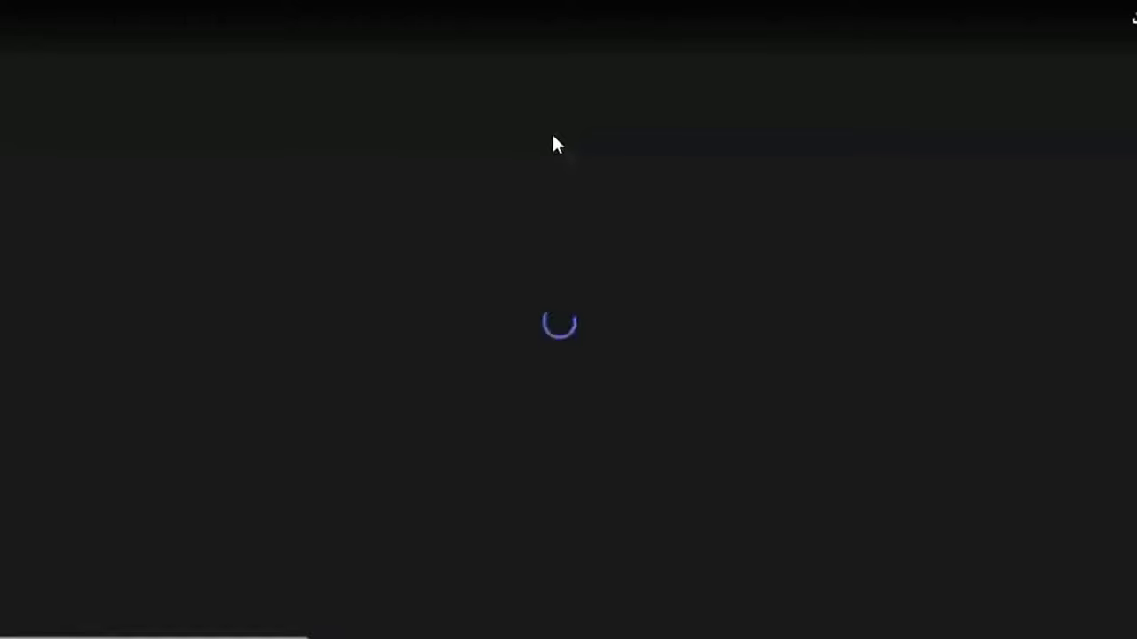
click(546, 155)
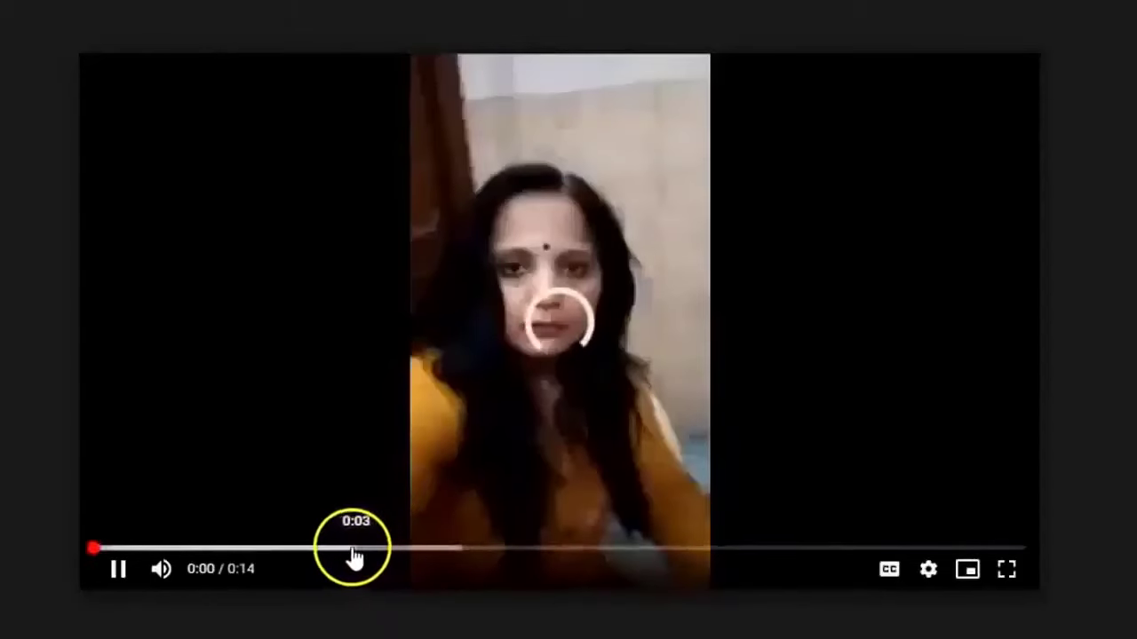
click(347, 549)
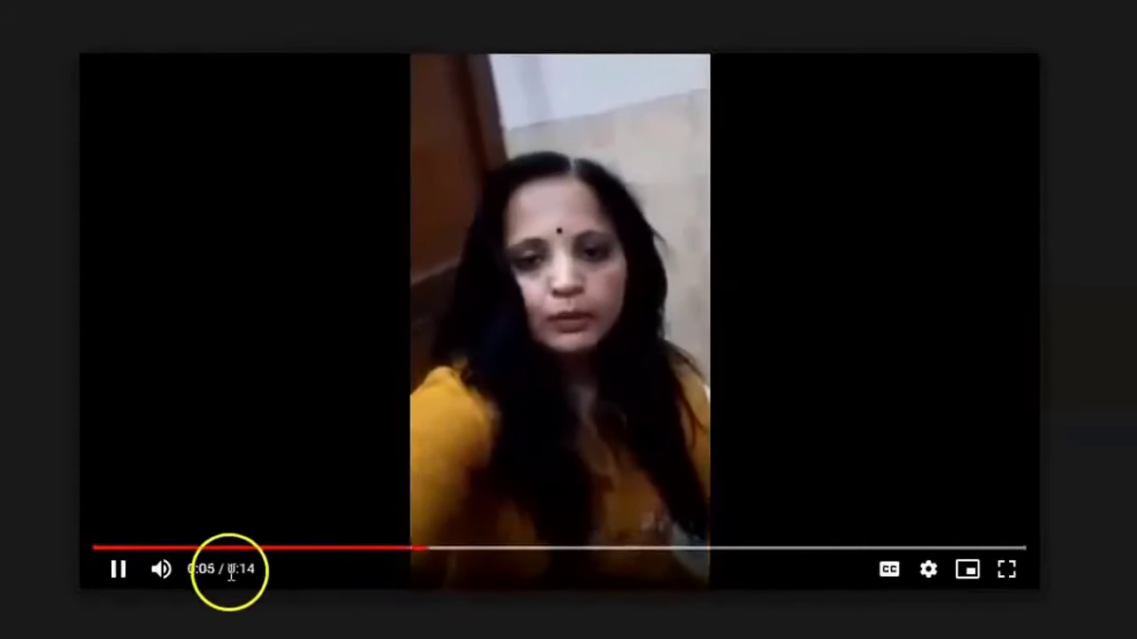
click(121, 576)
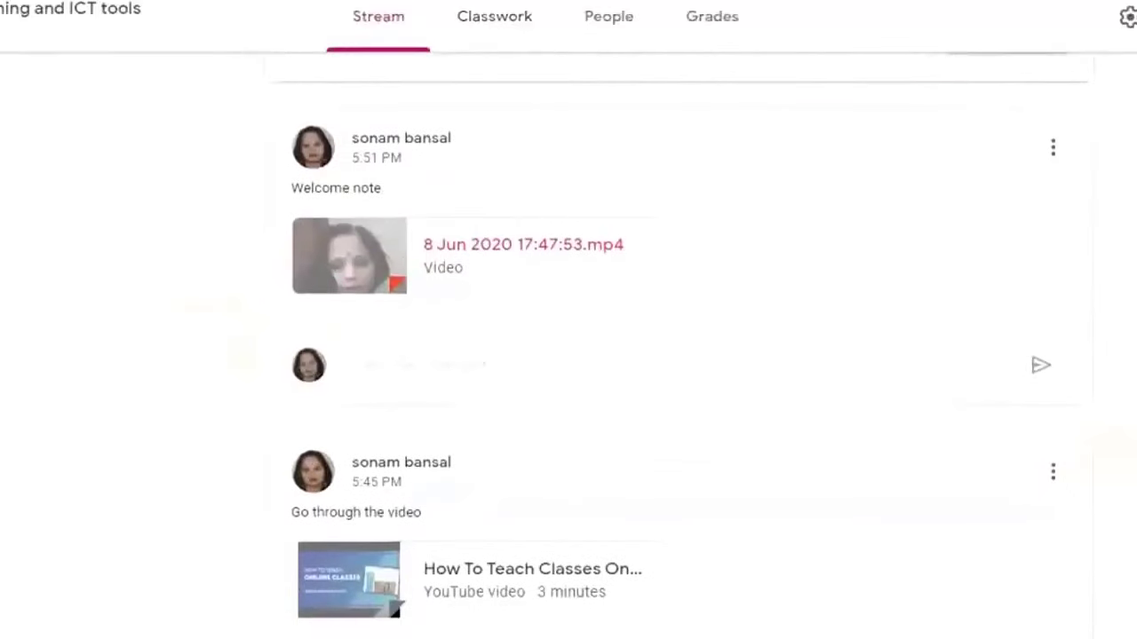
Post the class comment 'post your quries' on the Welcome note post.
click(576, 367)
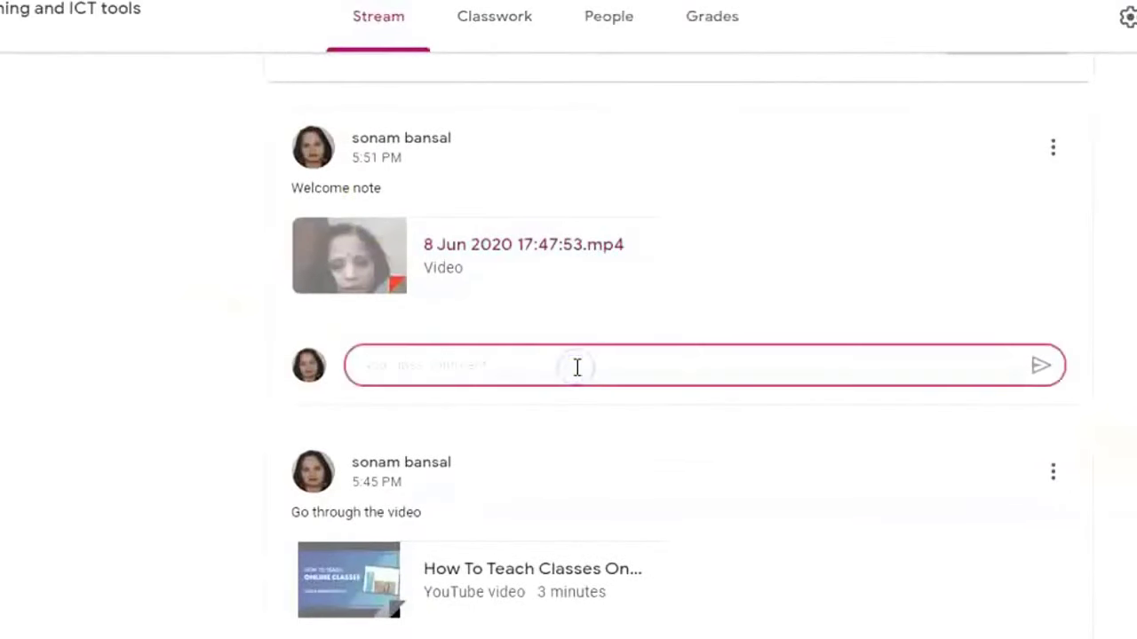
text(post your quries)
key(Return)
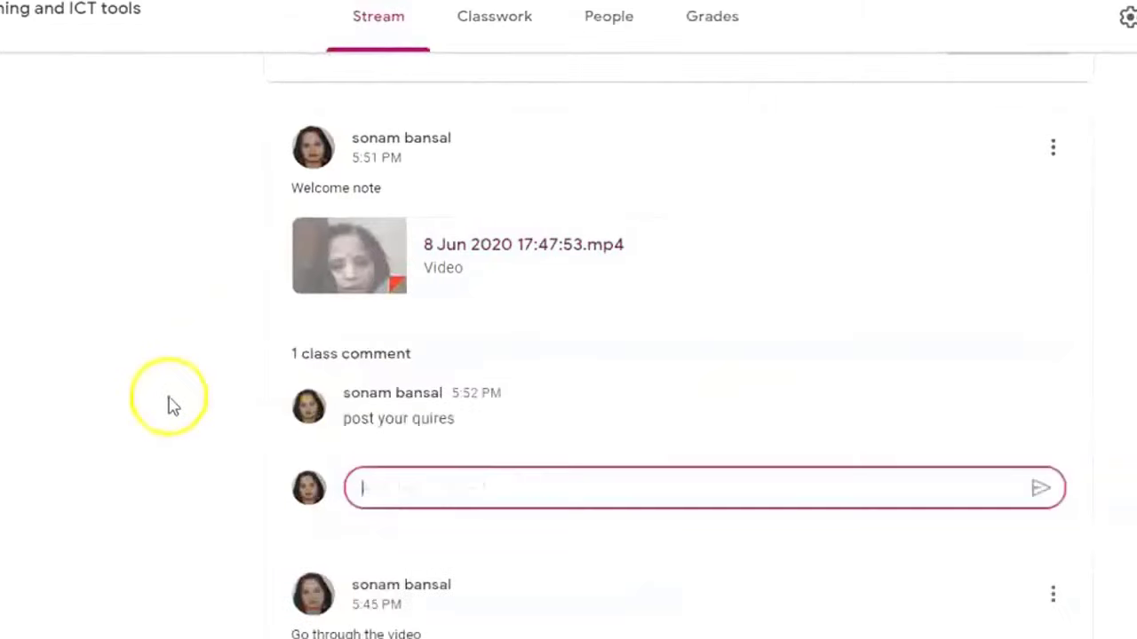
scroll(169, 397, up, 3)
scroll(169, 397, down, 8)
scroll(169, 397, up, 3)
scroll(168, 397, down, 3)
scroll(675, 355, up, 5)
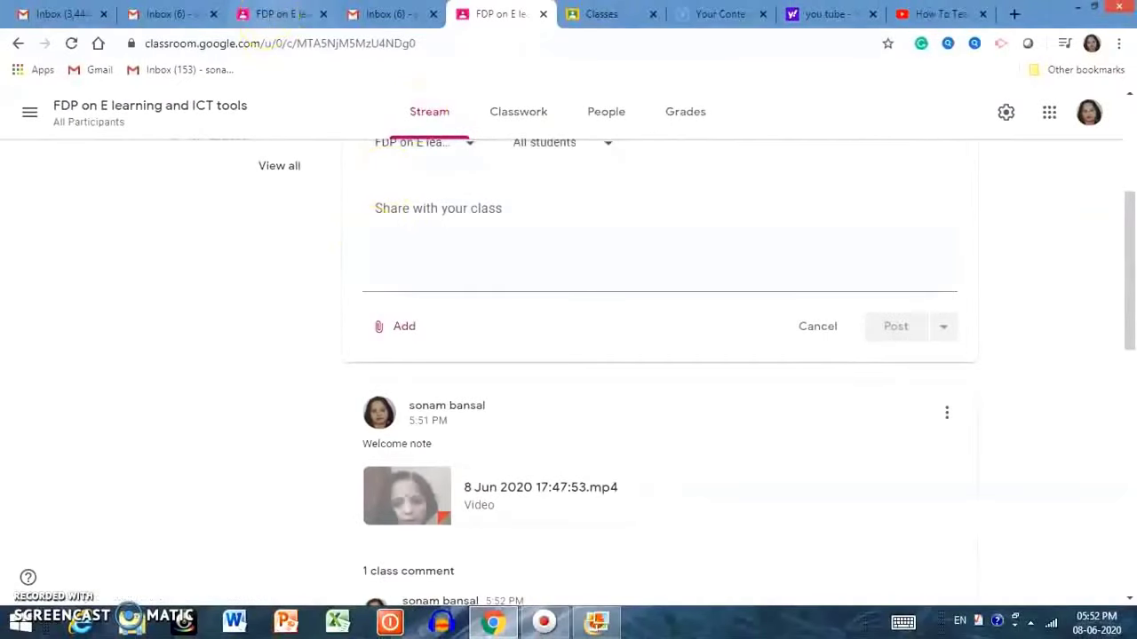
As the student, reply on the Welcome note post and expand all three class comments.
click(277, 13)
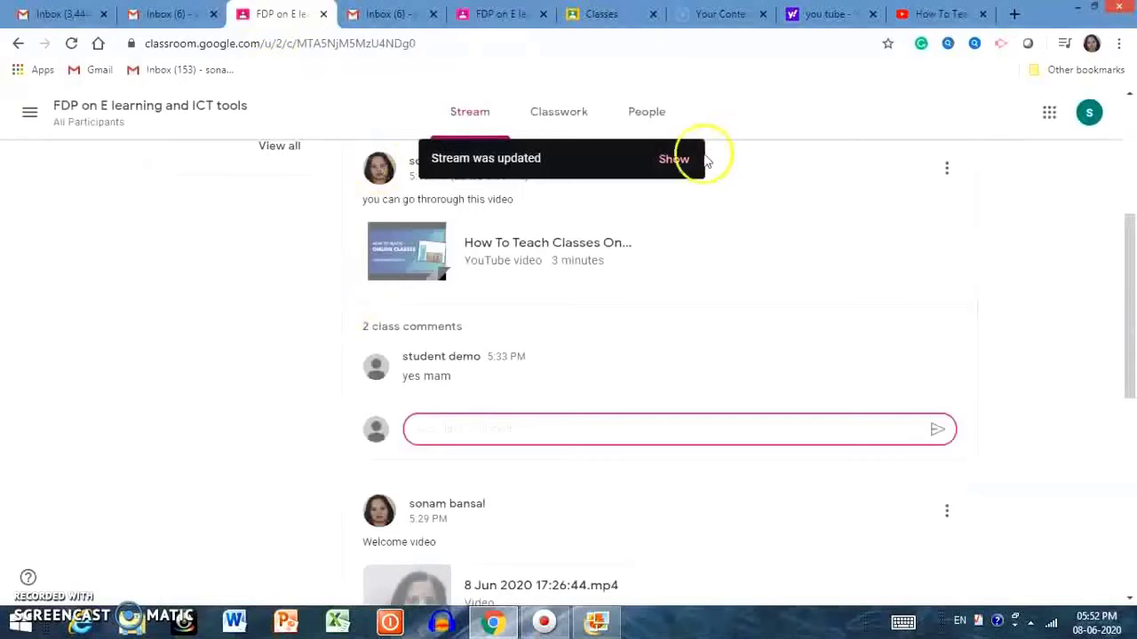
click(675, 160)
click(477, 384)
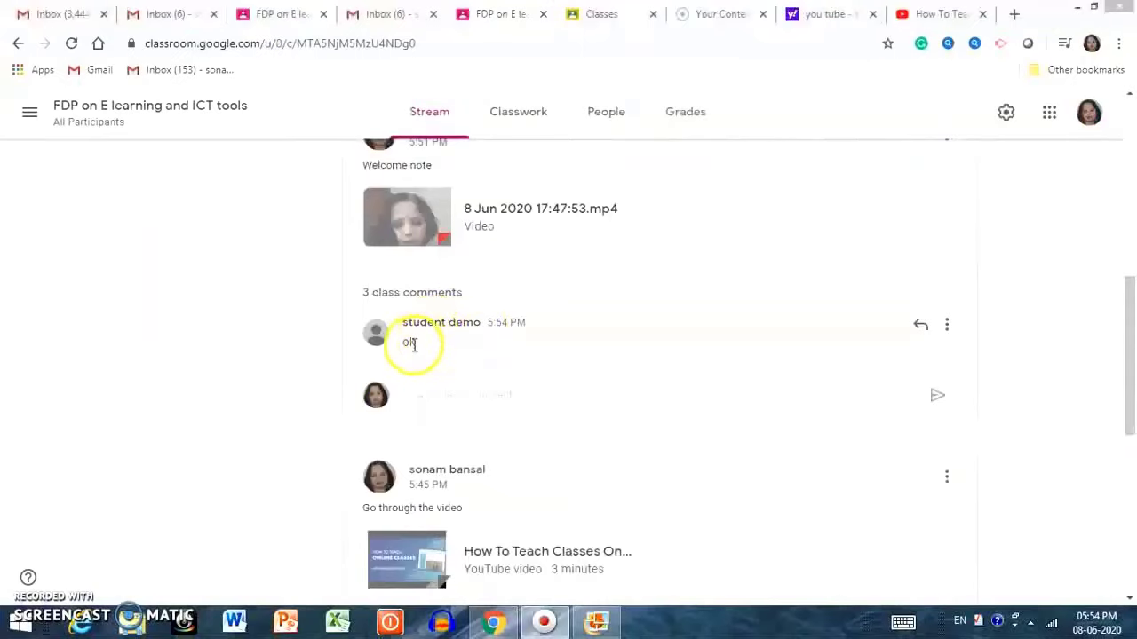
click(402, 293)
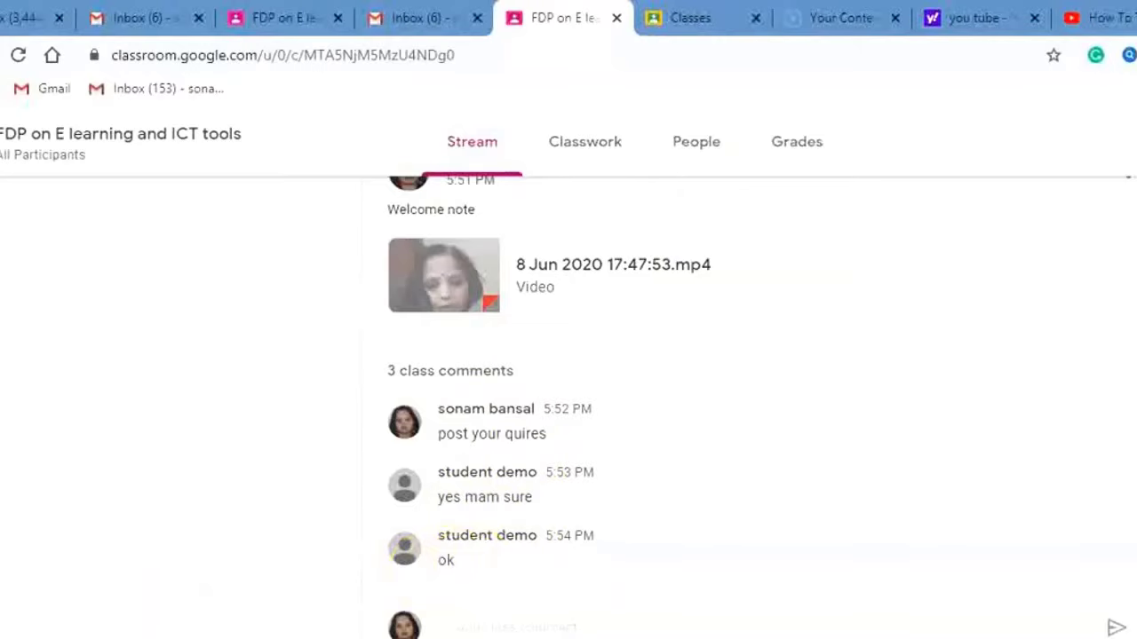
scroll(746, 408, up, 6)
scroll(746, 409, down, 4)
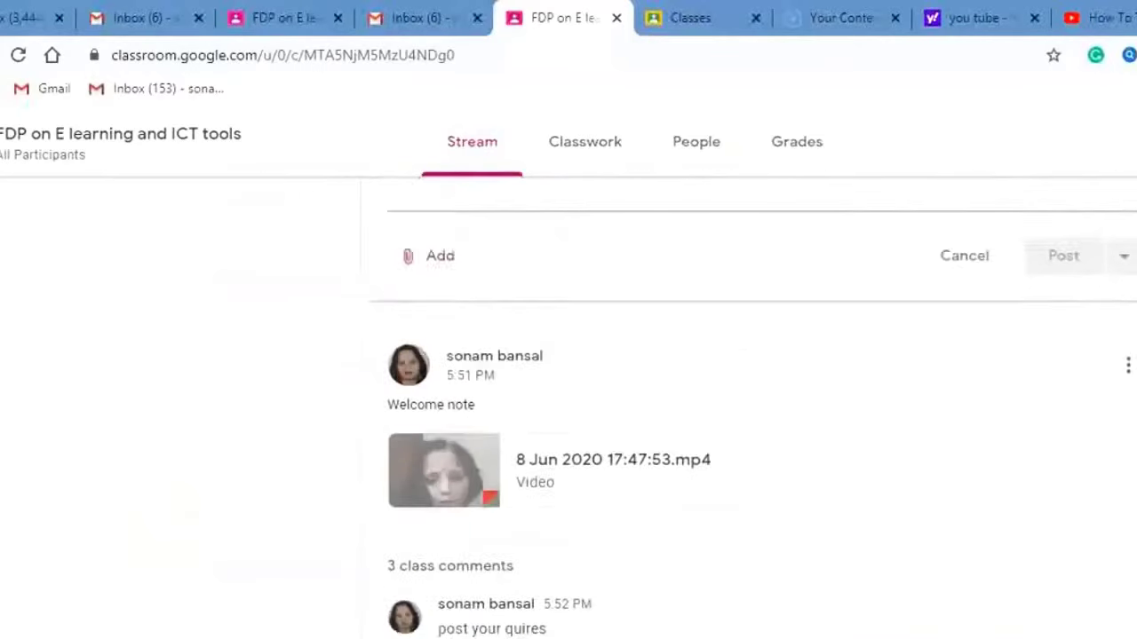
scroll(746, 409, up, 5)
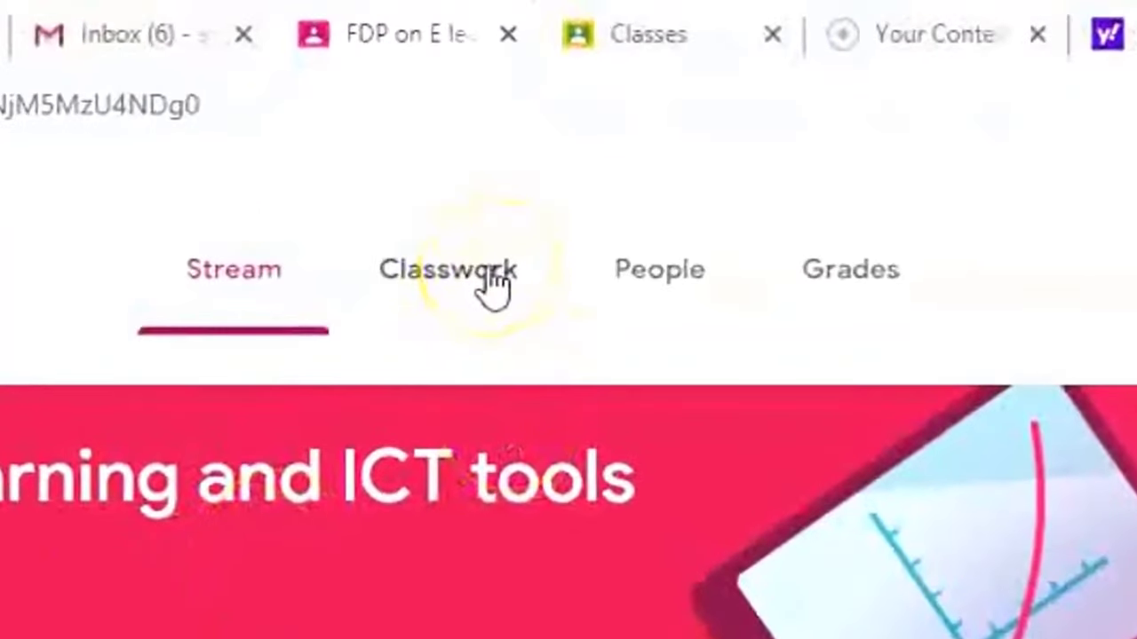
On the Classwork page, create the topic 'Material shared'.
click(494, 282)
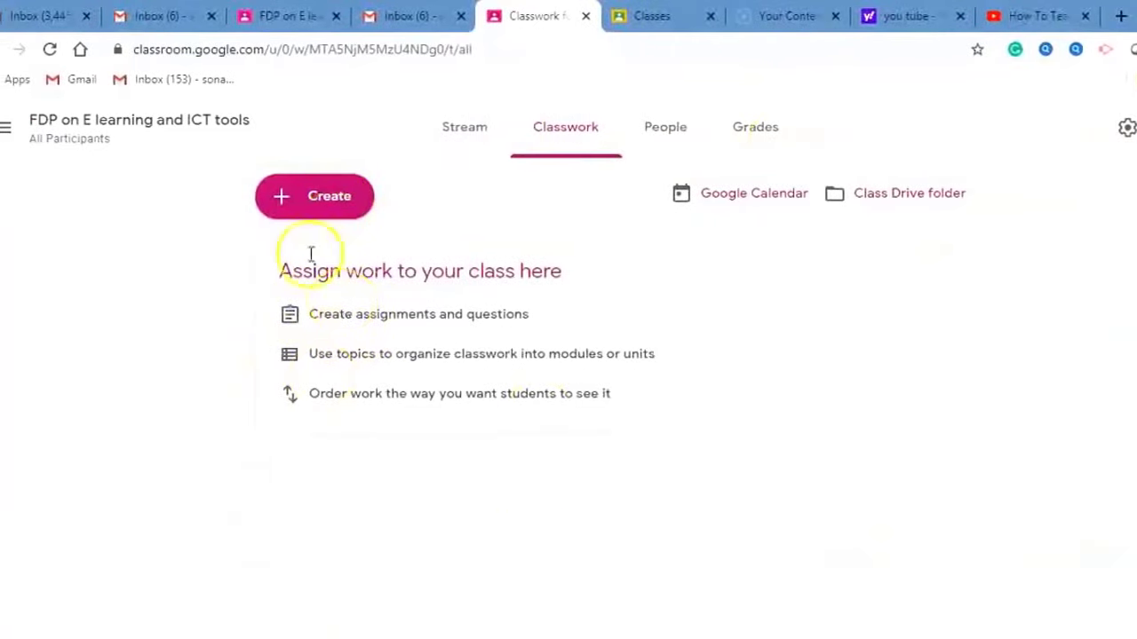
click(323, 204)
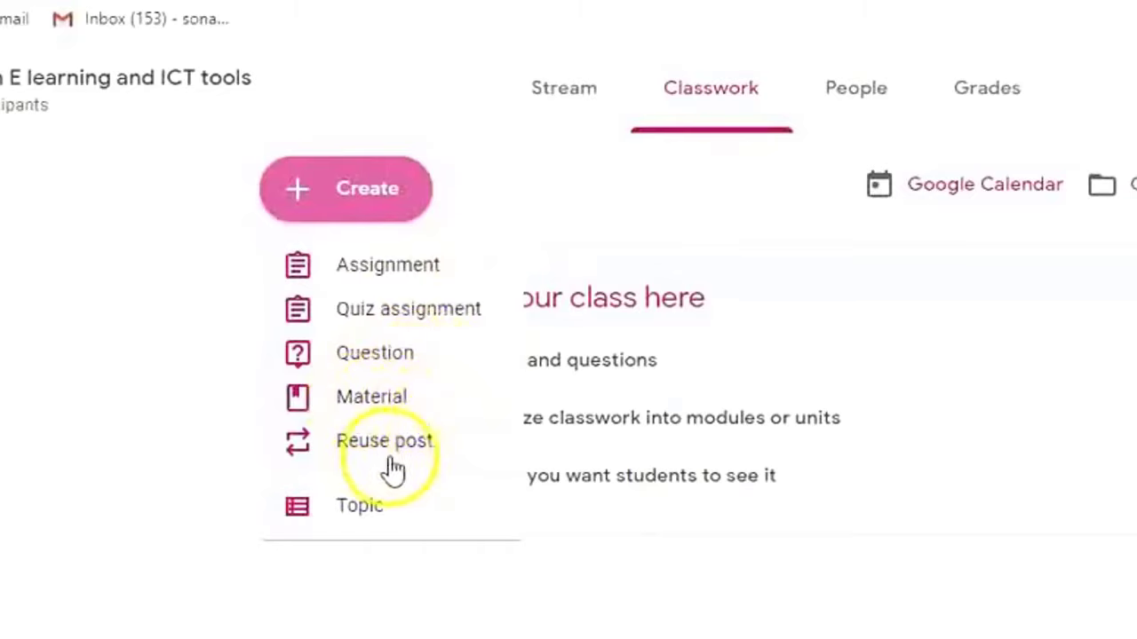
click(402, 515)
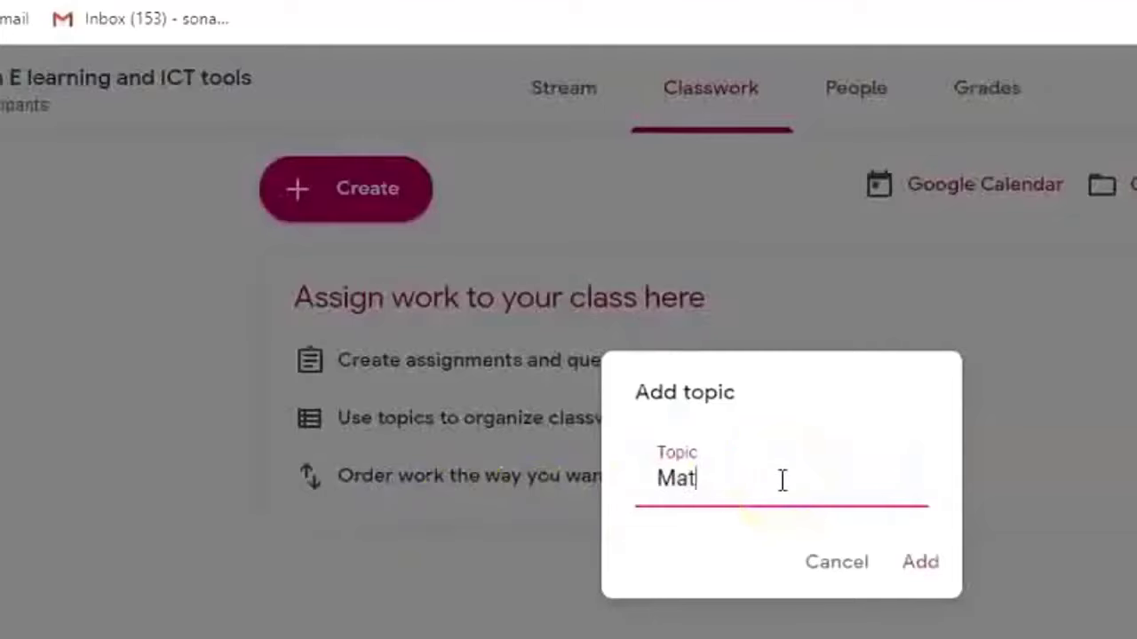
text(Material shared)
key(Return)
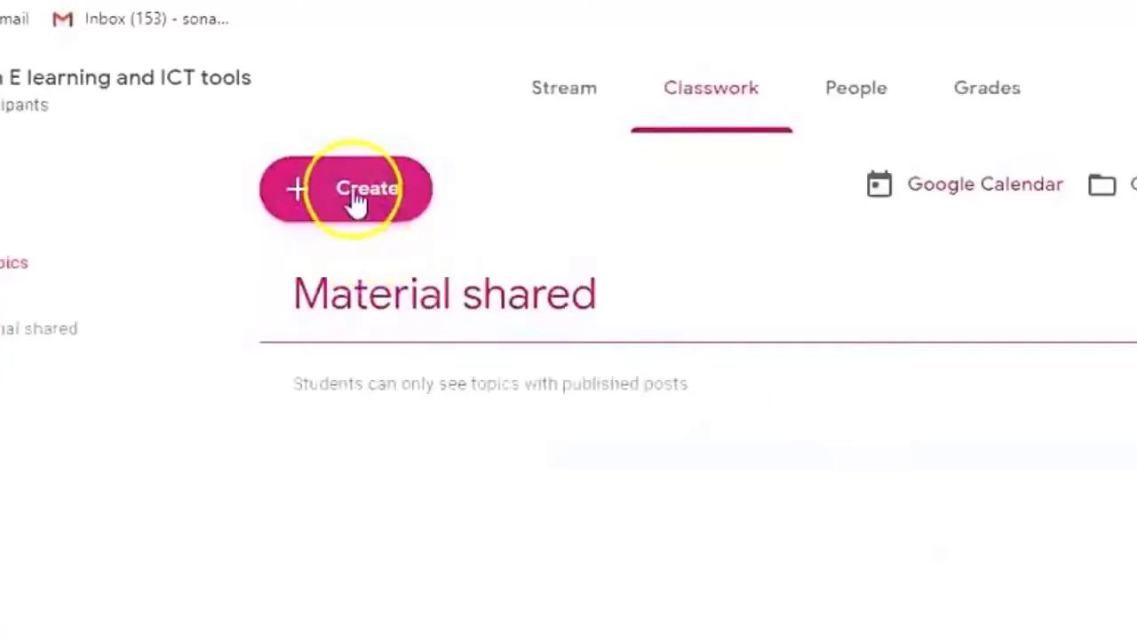
Add a second topic named 'resources of FDP'.
click(356, 199)
click(367, 503)
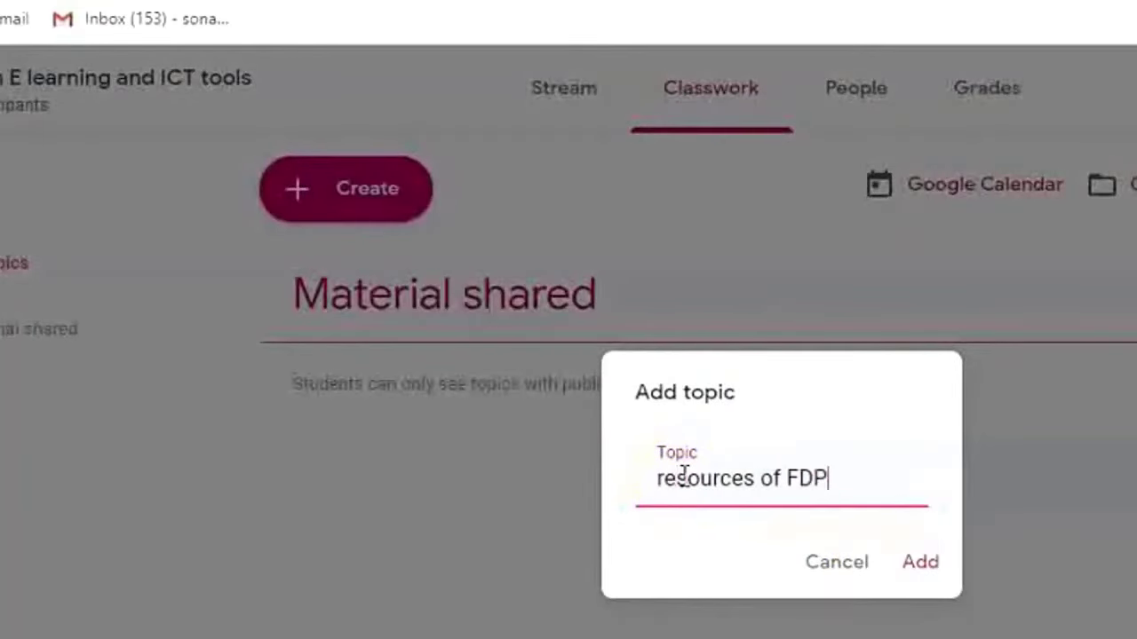
text(resources of FDP)
key(Return)
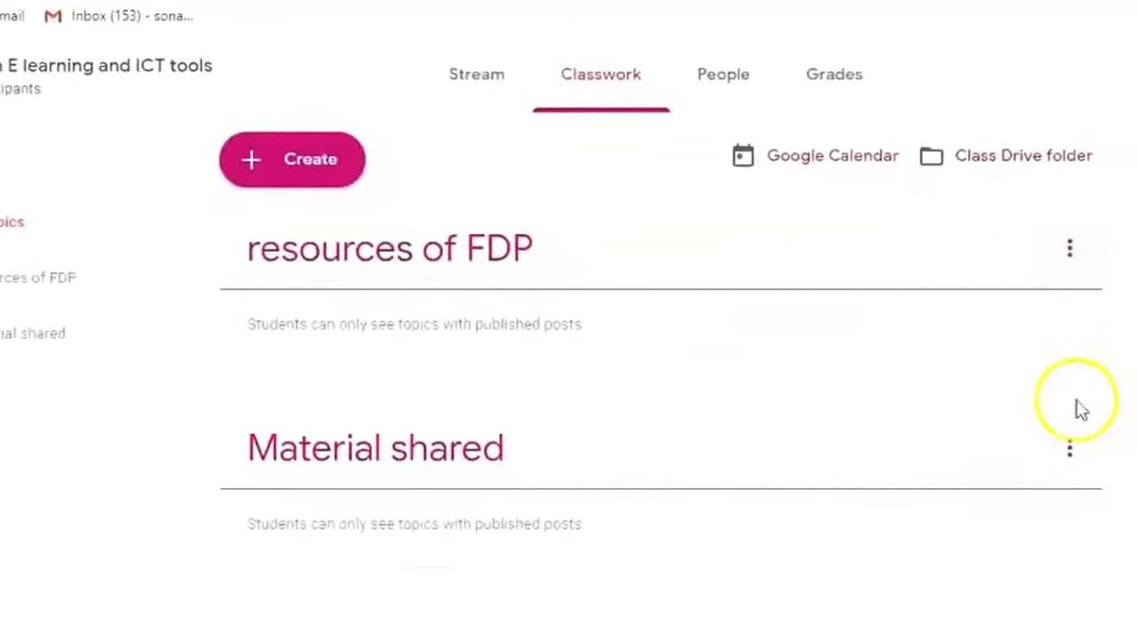
Rename the 'Material shared' topic to 'Material Of FDP'.
click(1027, 430)
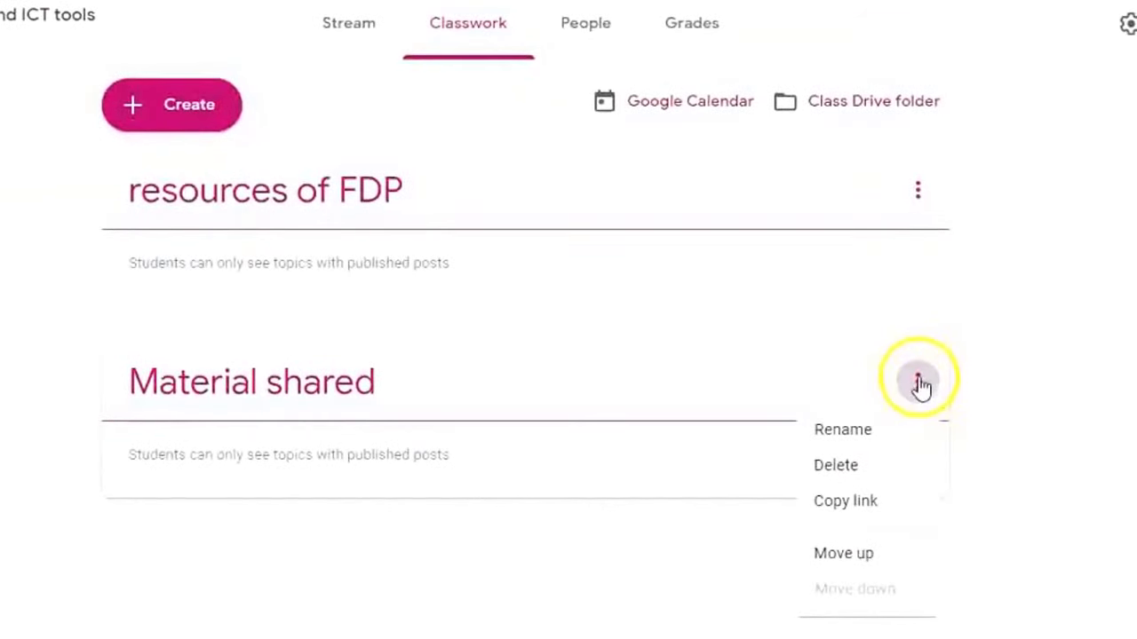
click(859, 430)
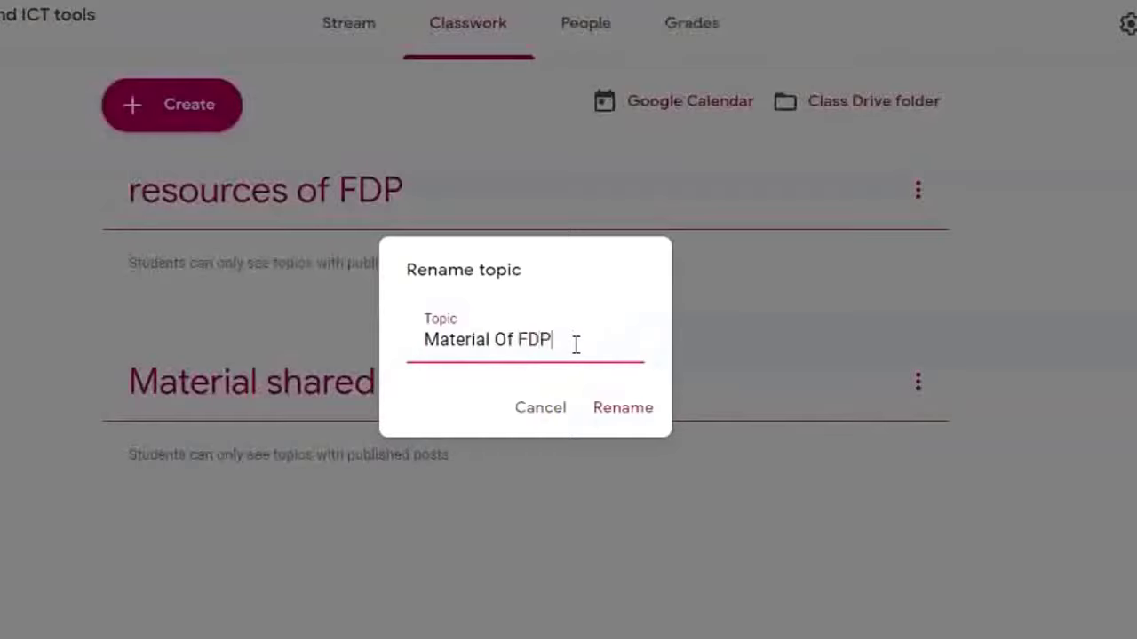
click(622, 408)
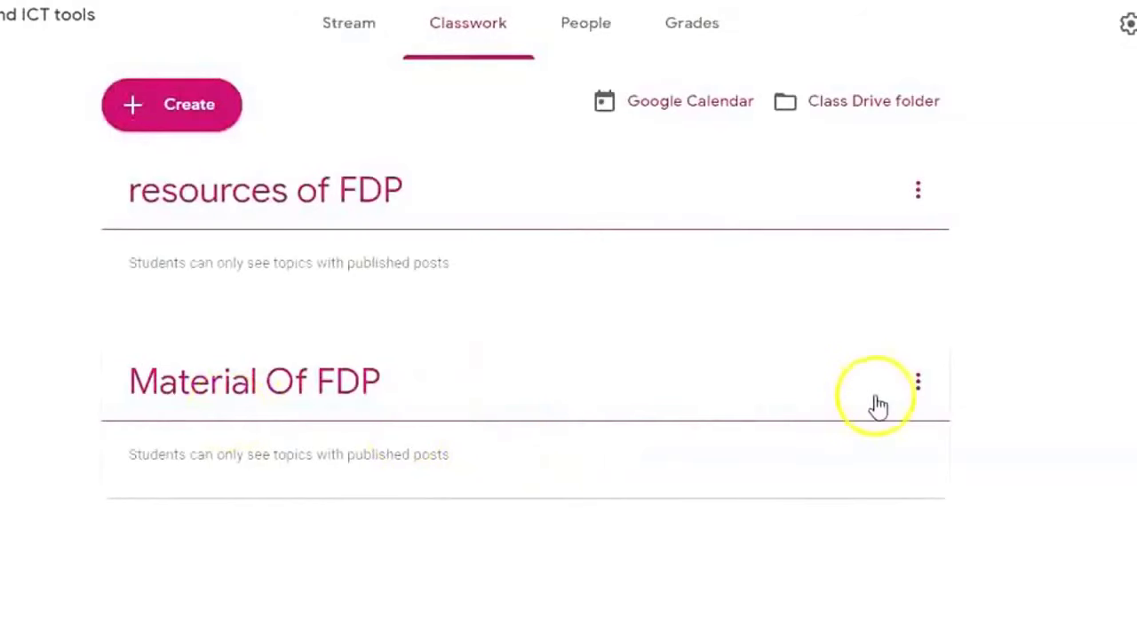
click(916, 390)
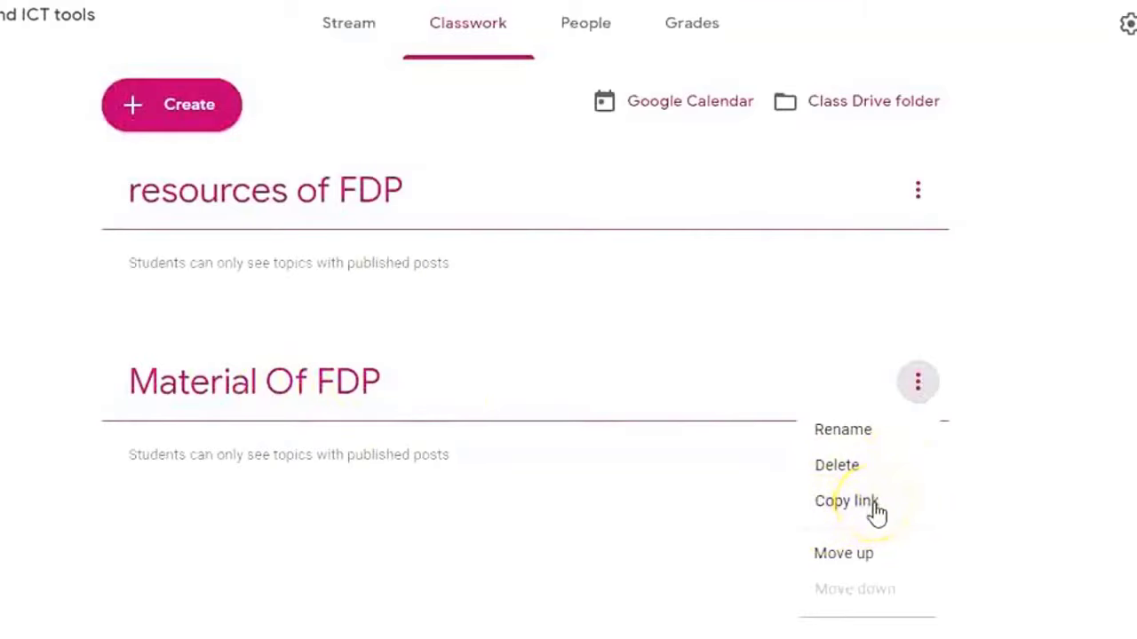
click(1061, 489)
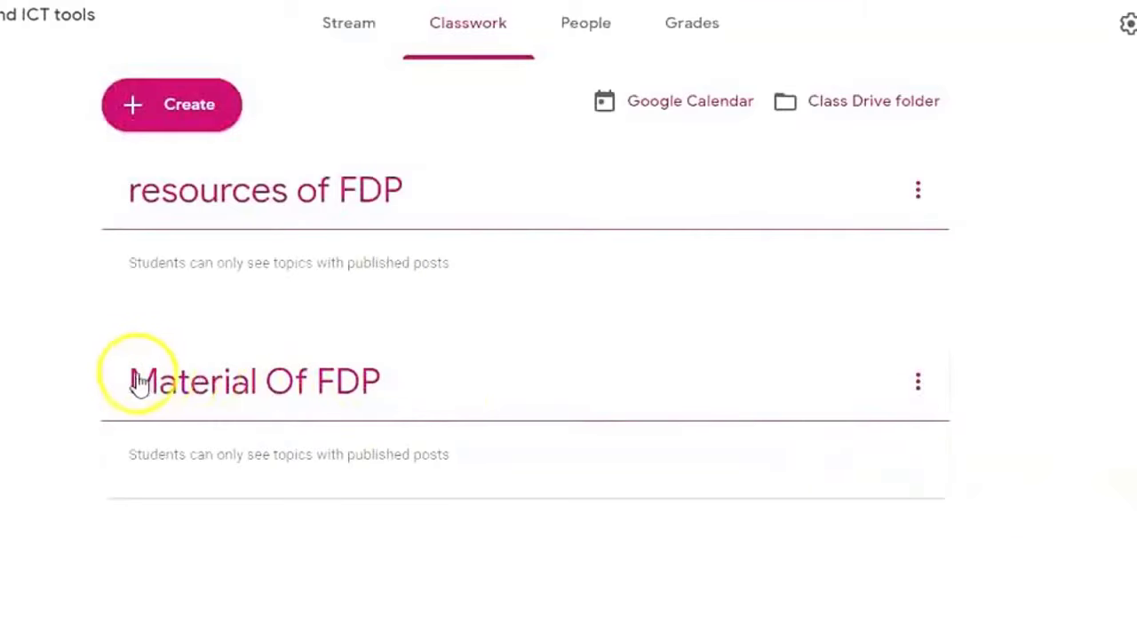
Move the Material Of FDP topic above resources of FDP.
drag(175, 373, 271, 168)
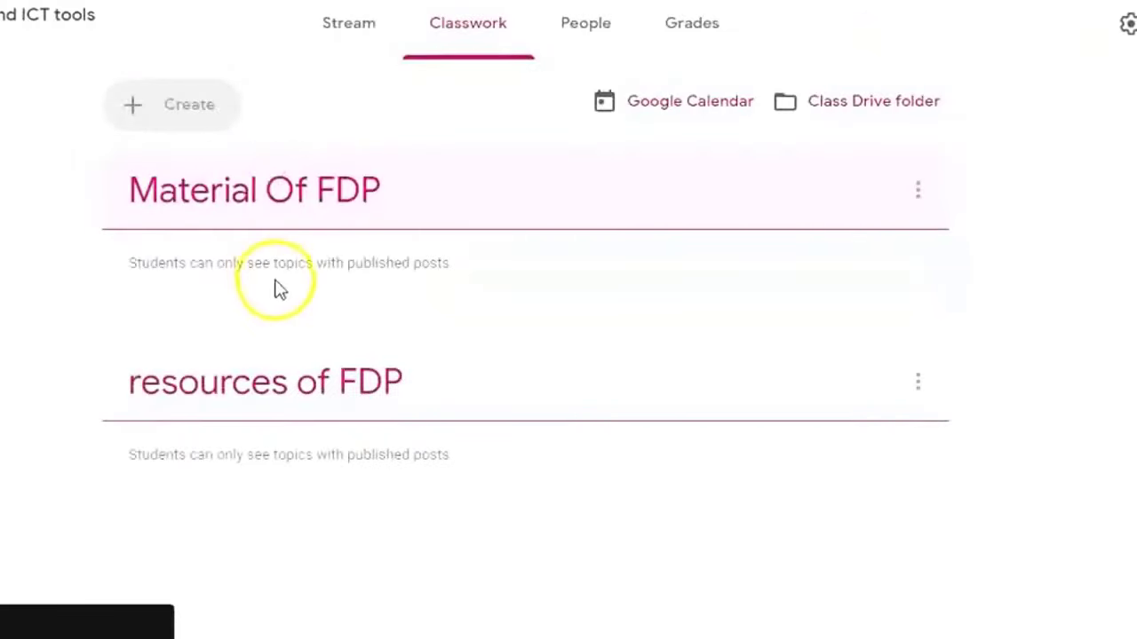
drag(41, 376, 129, 382)
click(96, 380)
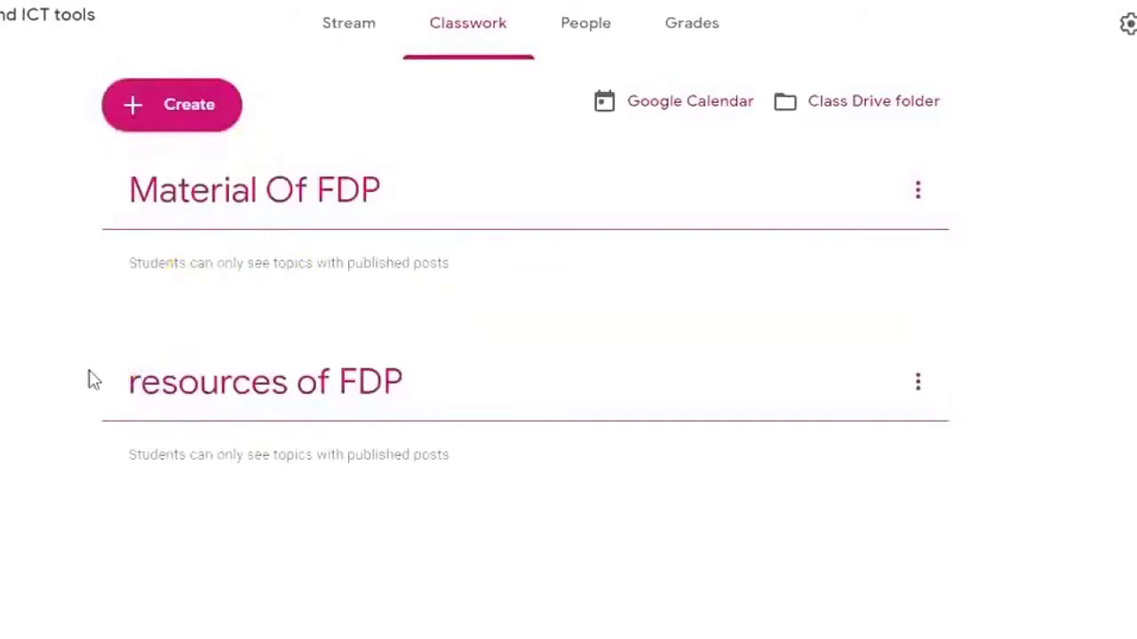
click(192, 122)
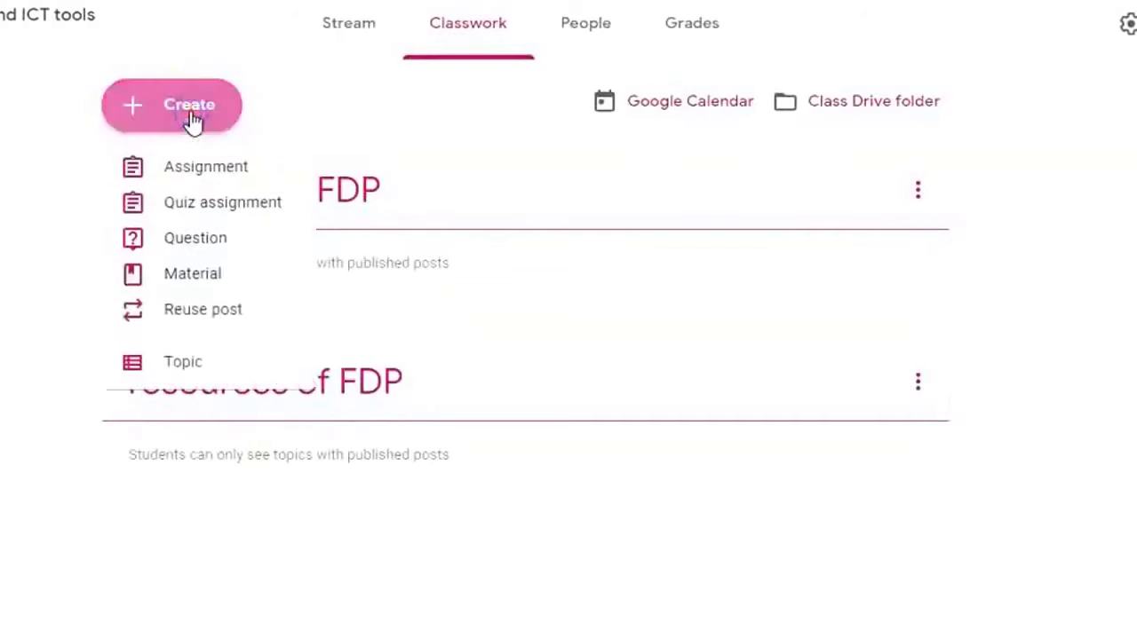
Title a new assignment 'You have to create a mind map own topic from your syllabus' with basic instructions.
click(226, 169)
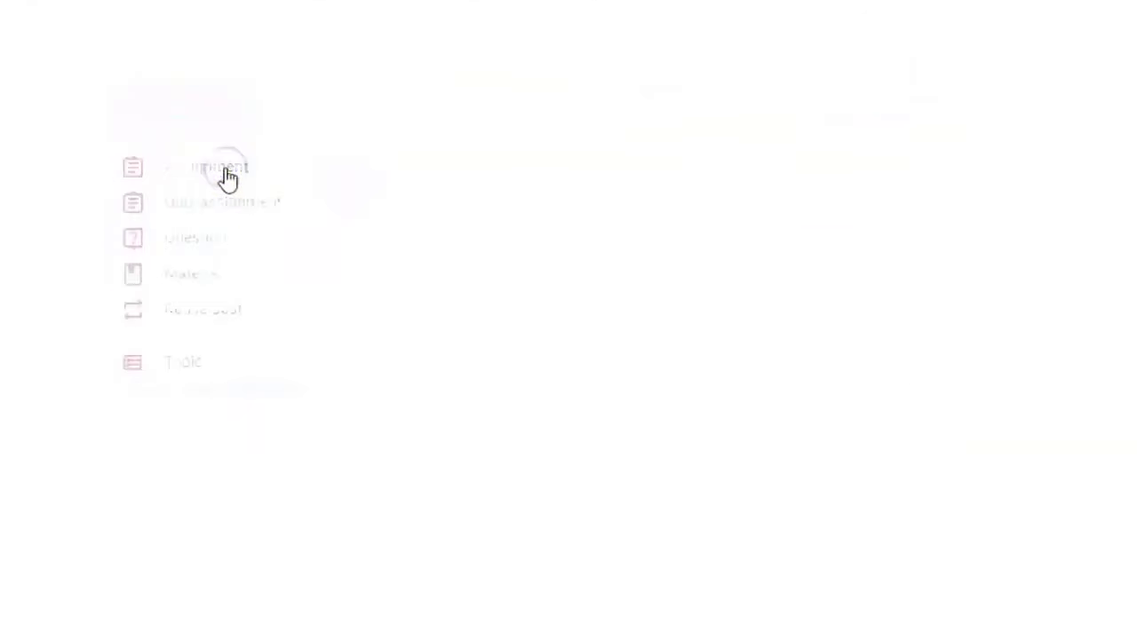
text(You have to c)
text(reate a )
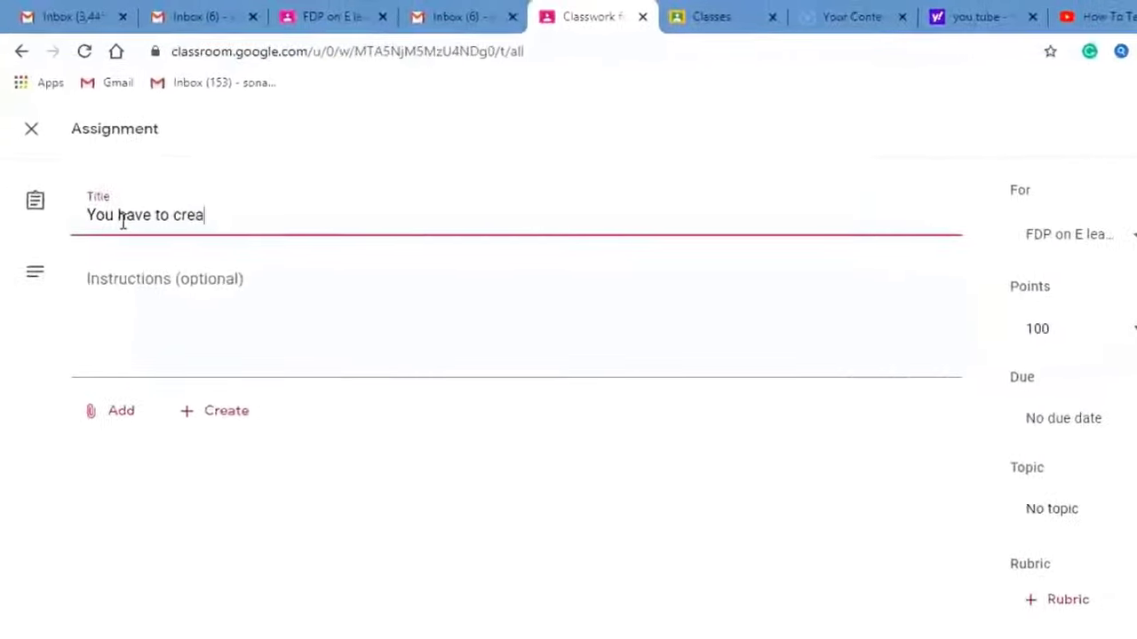
text(min)
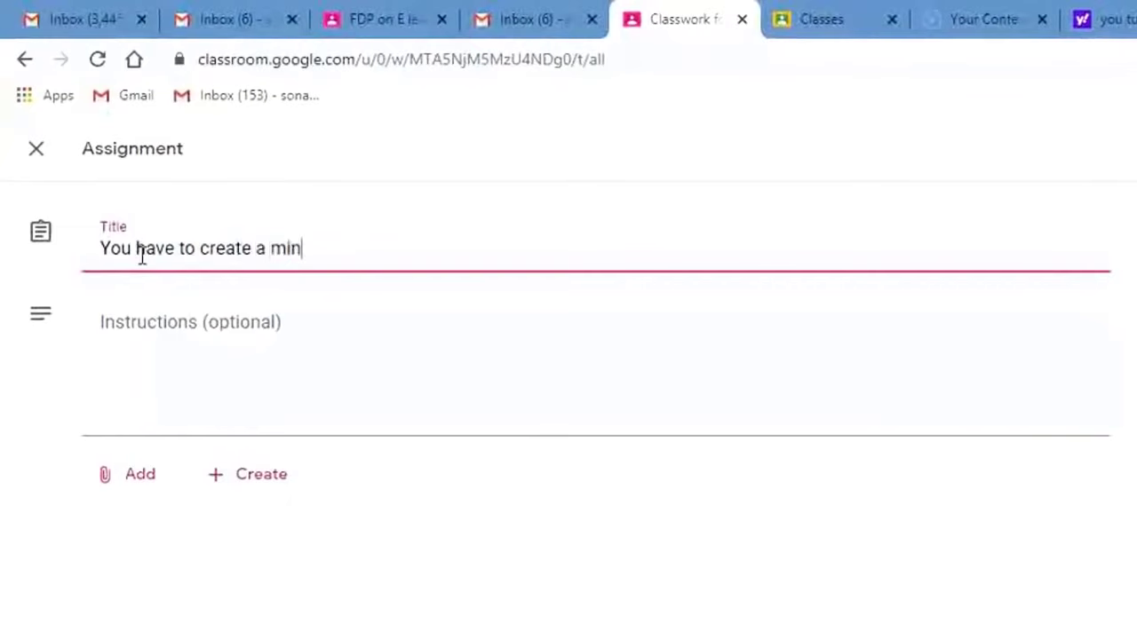
text(d map own topic from your syllabus)
click(297, 381)
text(one main area followed by four sub areas)
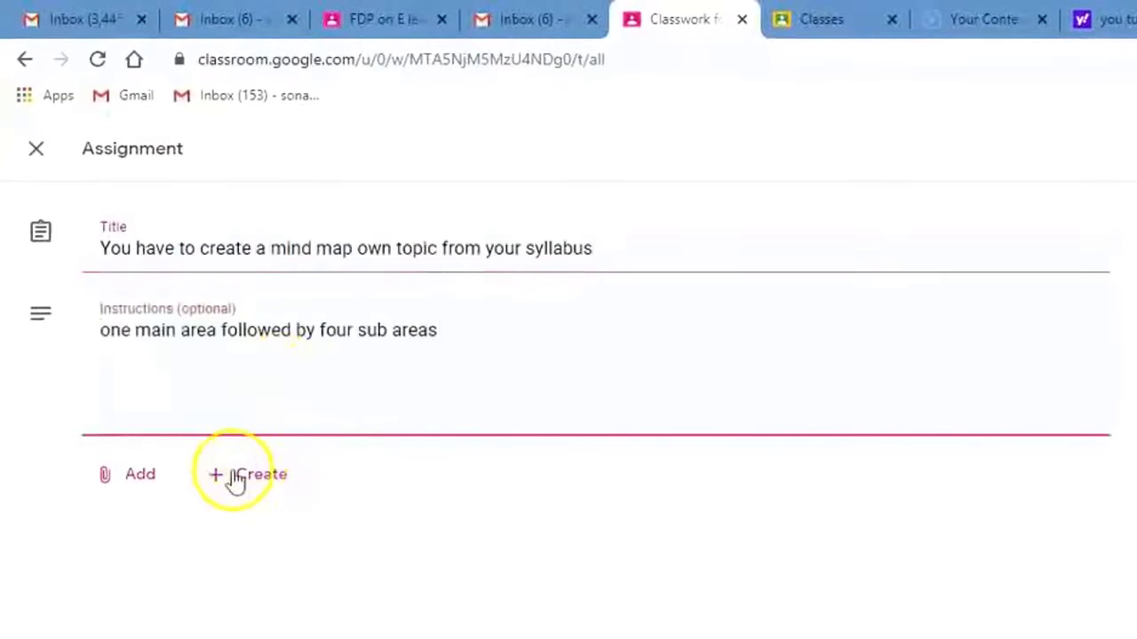
Attach the sample drawing from Google Drive and add an instruction line pointing to it.
click(123, 486)
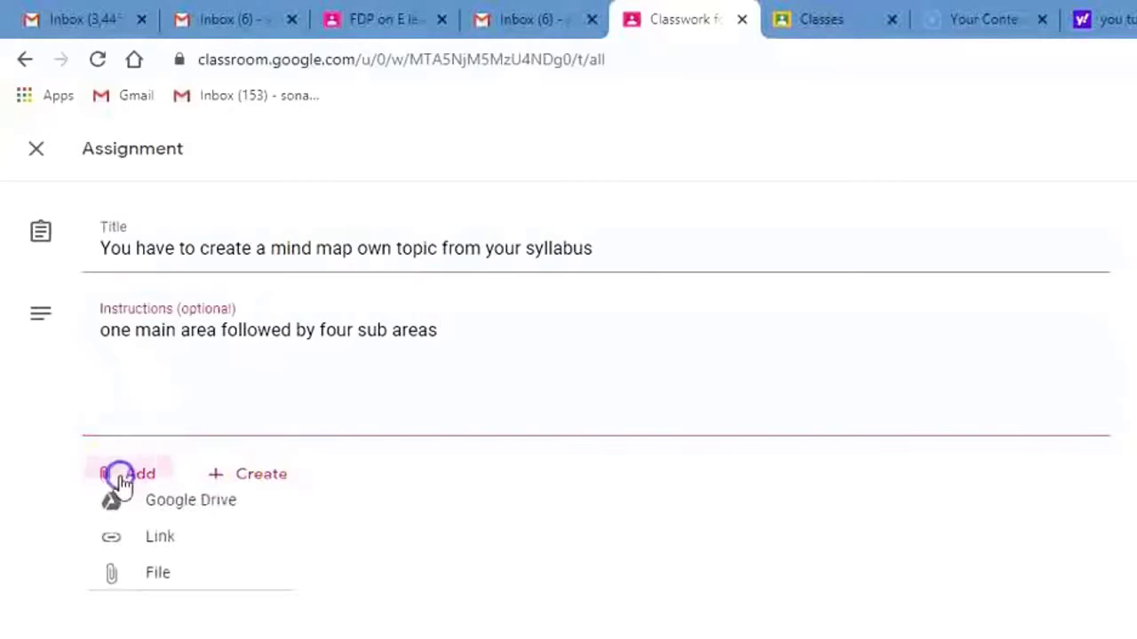
click(196, 527)
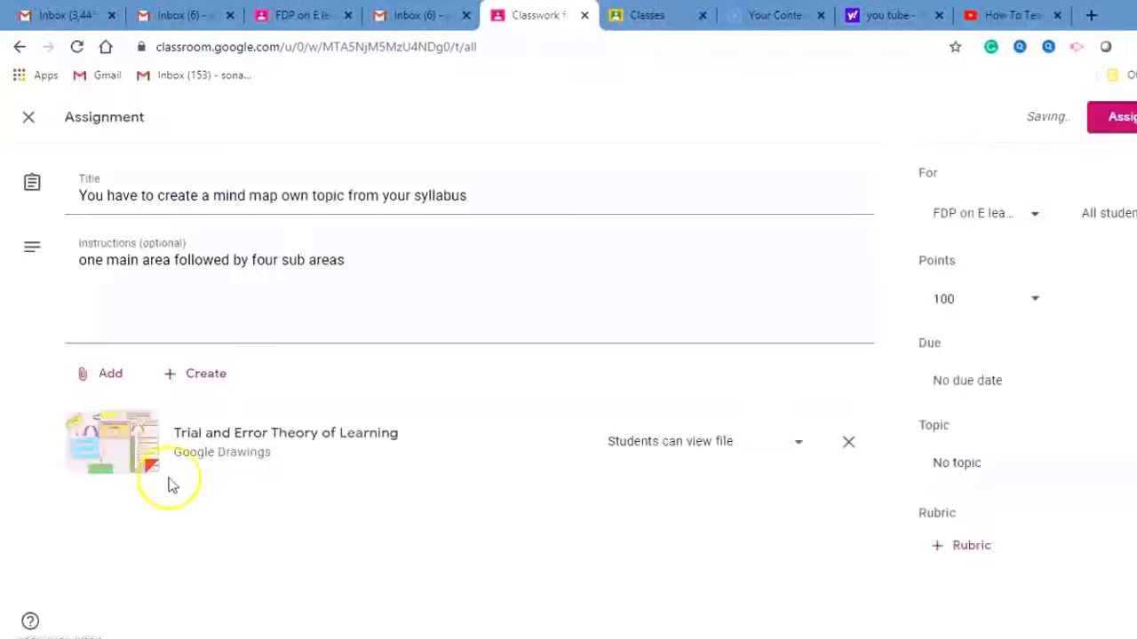
click(348, 267)
key(Return)
text(you can go through the sample attached here in the attachment)
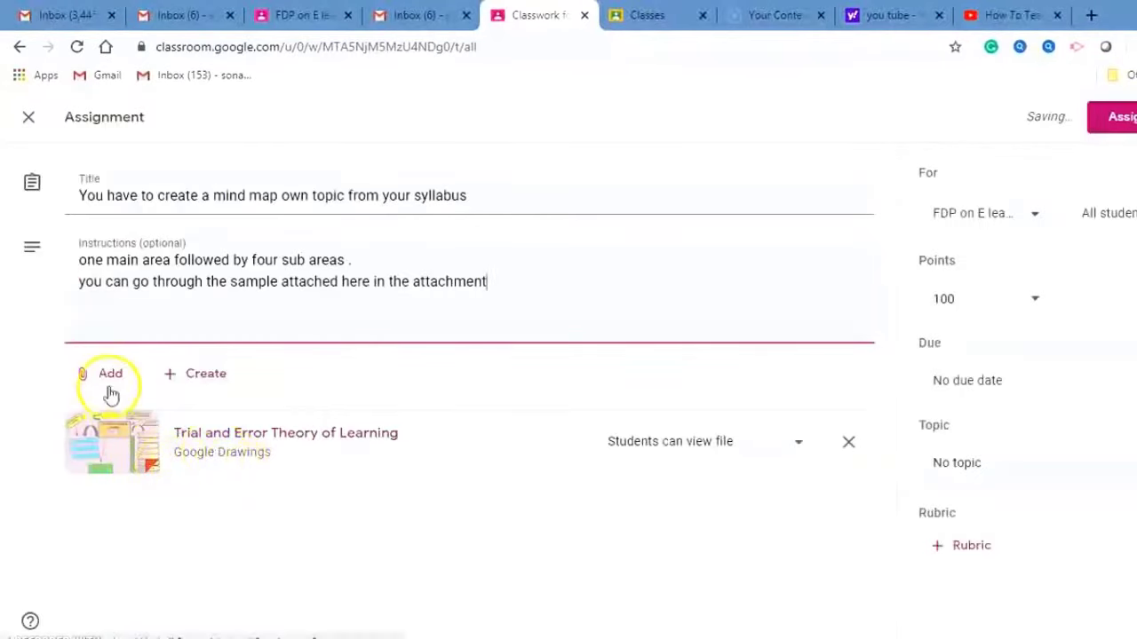
Create a new blank Google Drawings file as a second attachment.
click(106, 374)
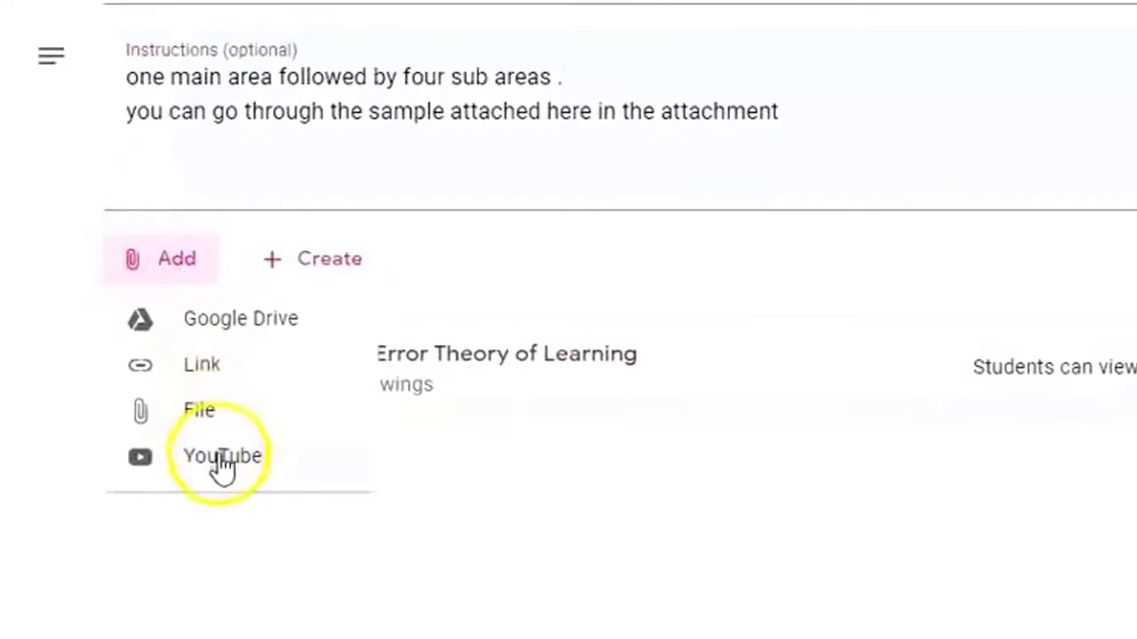
click(317, 271)
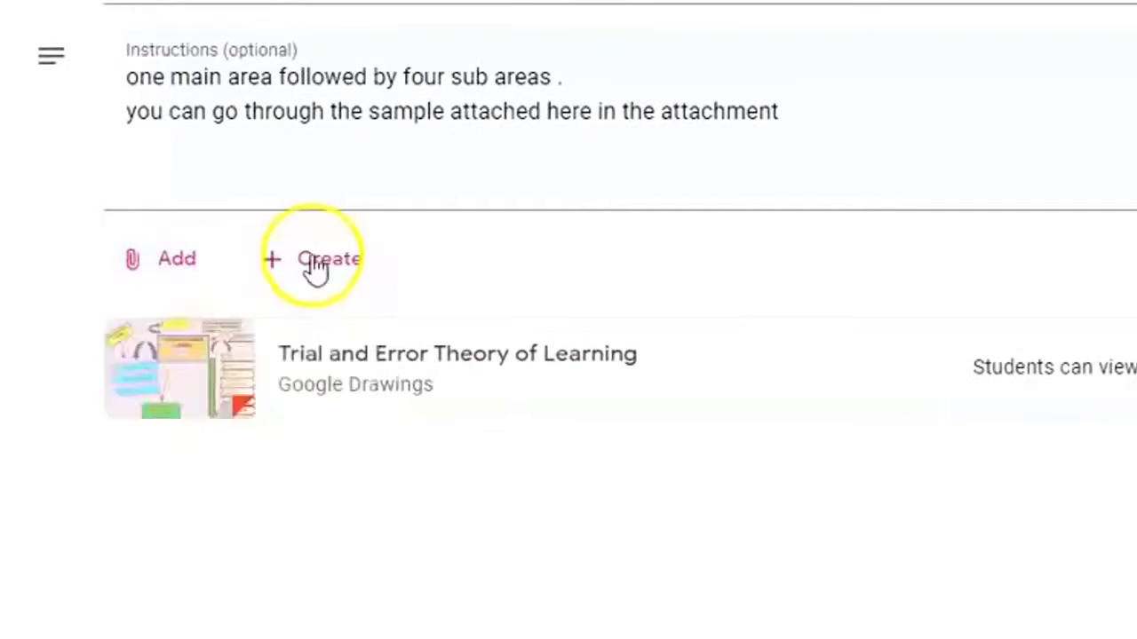
click(317, 269)
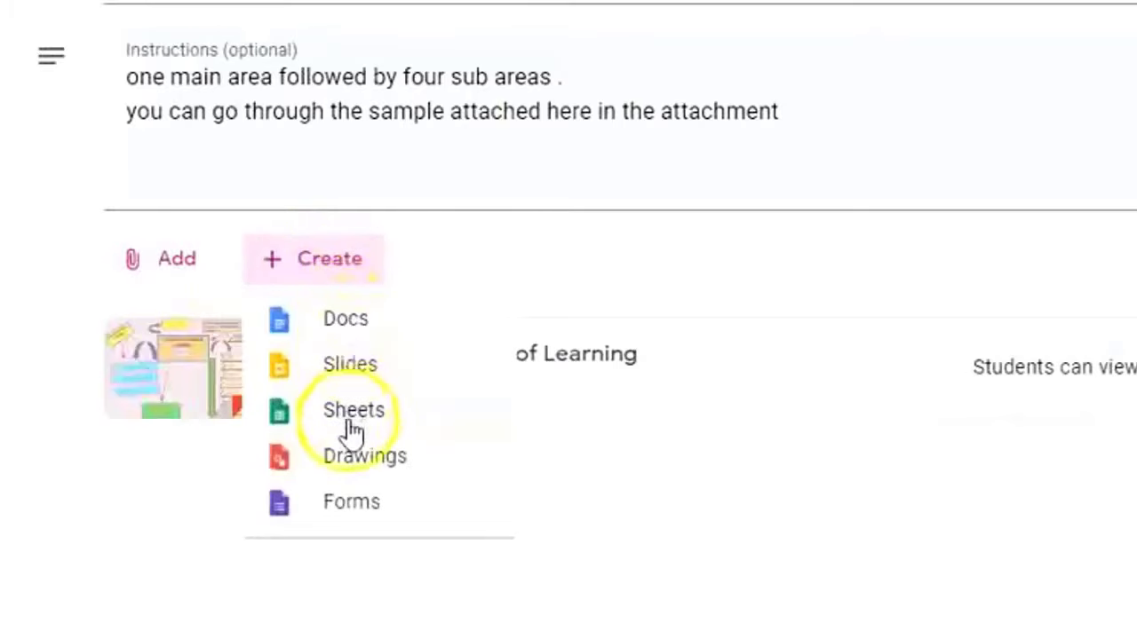
click(355, 459)
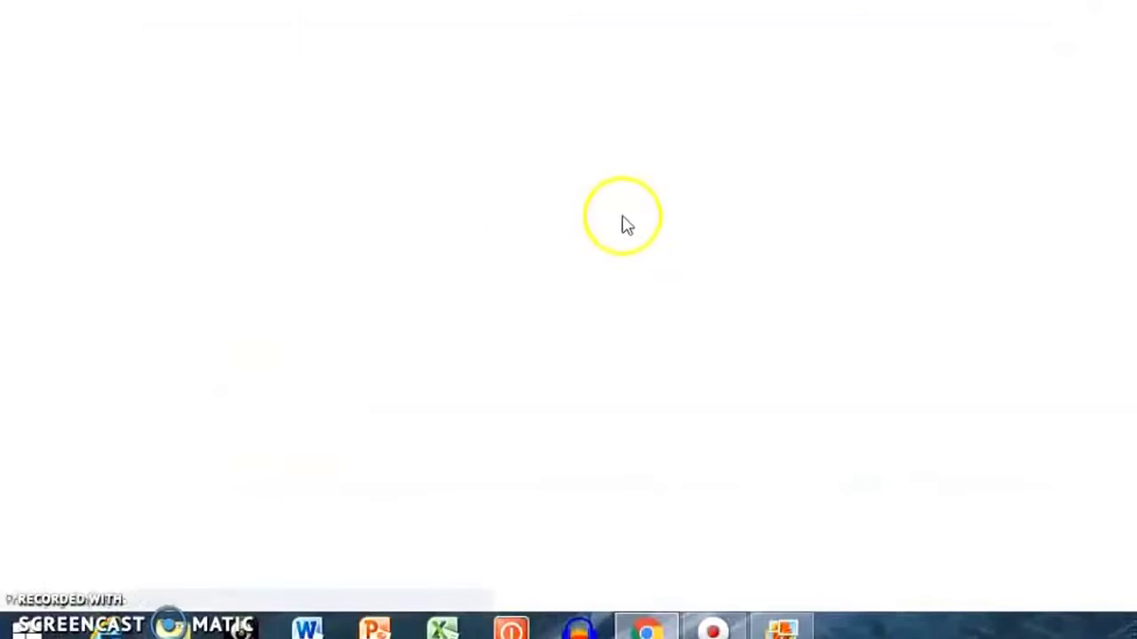
Keep the sample drawing view-only and set the Untitled drawing to 'Make a copy for each student'.
key(ctrl+w)
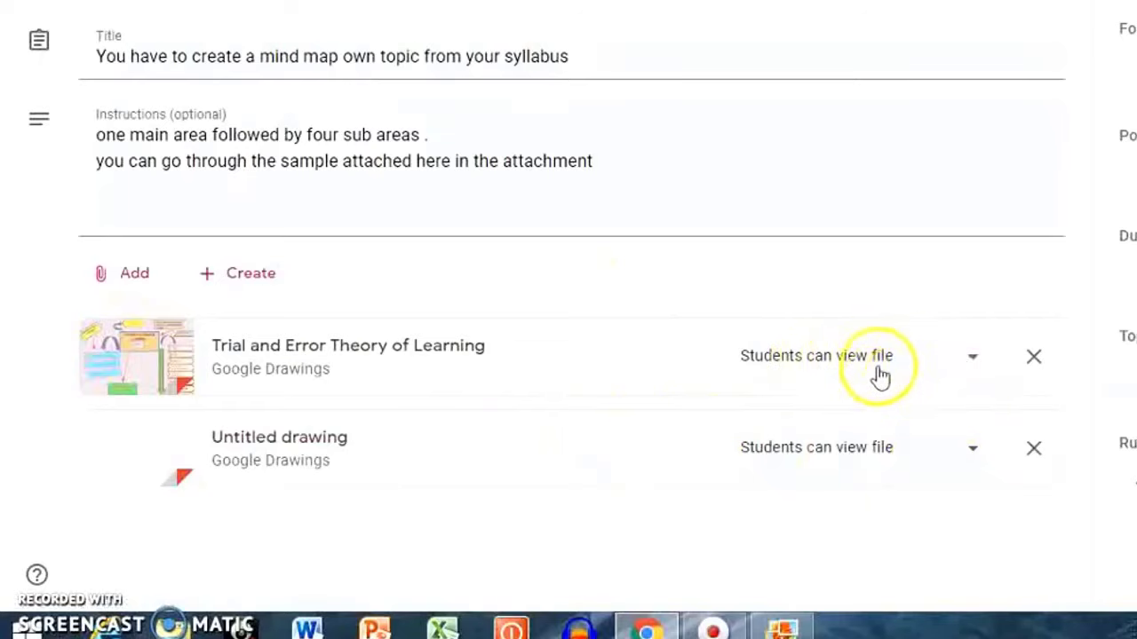
click(972, 363)
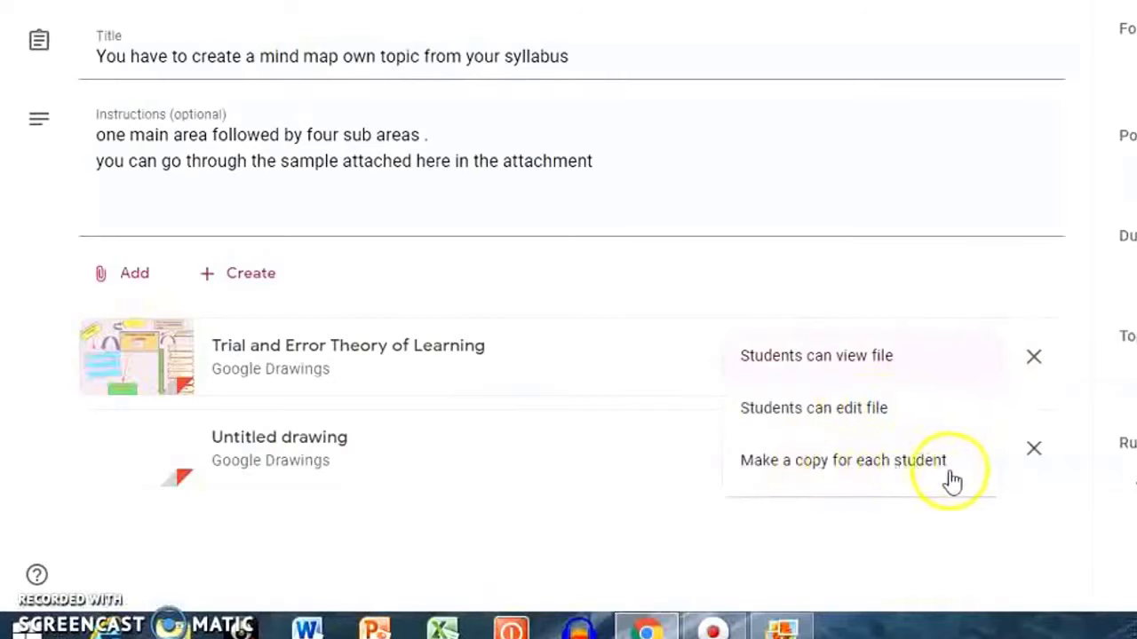
click(835, 366)
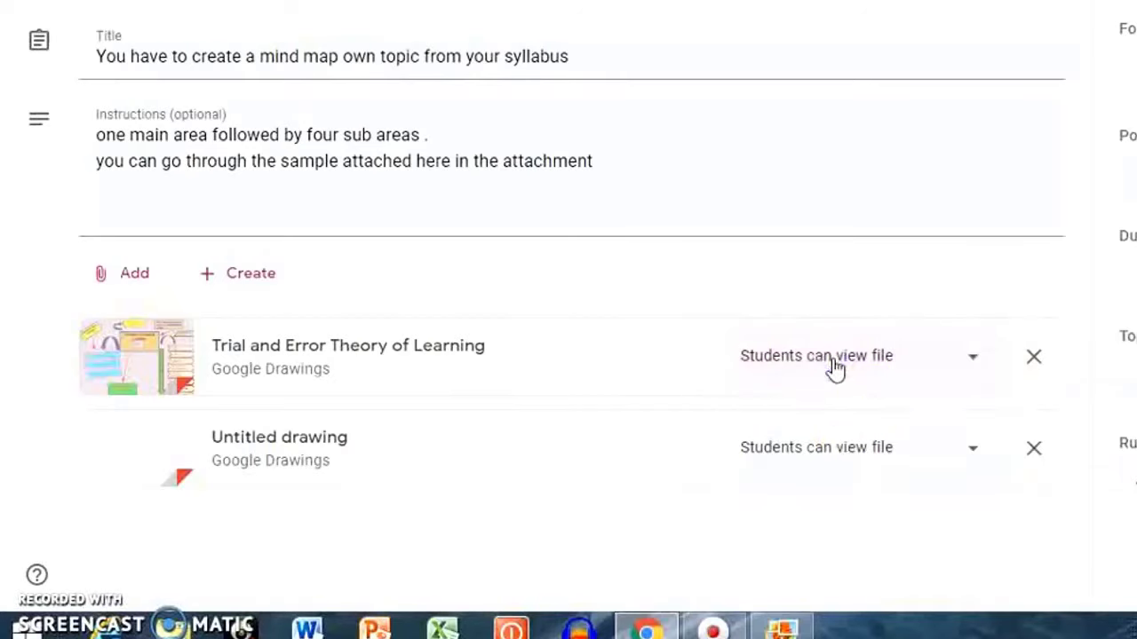
click(931, 469)
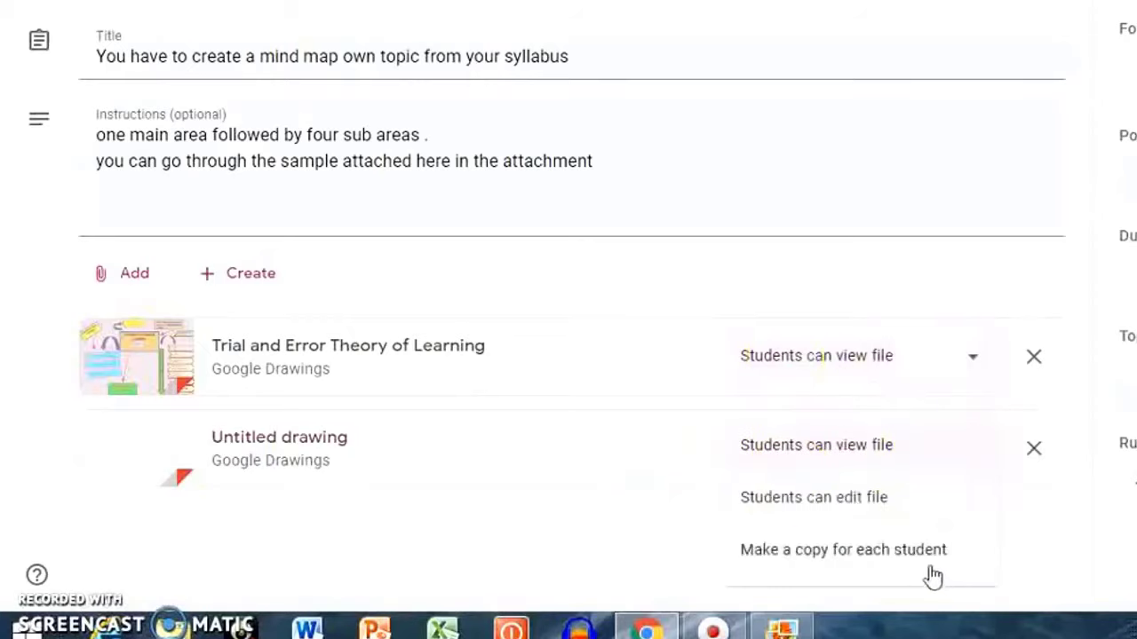
click(901, 559)
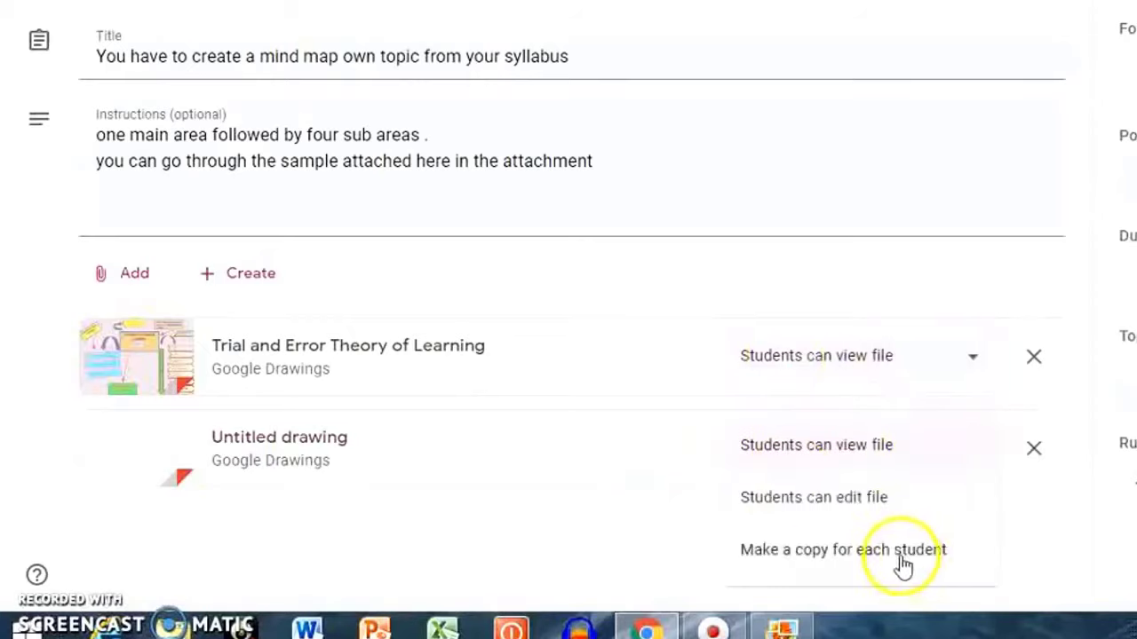
click(901, 560)
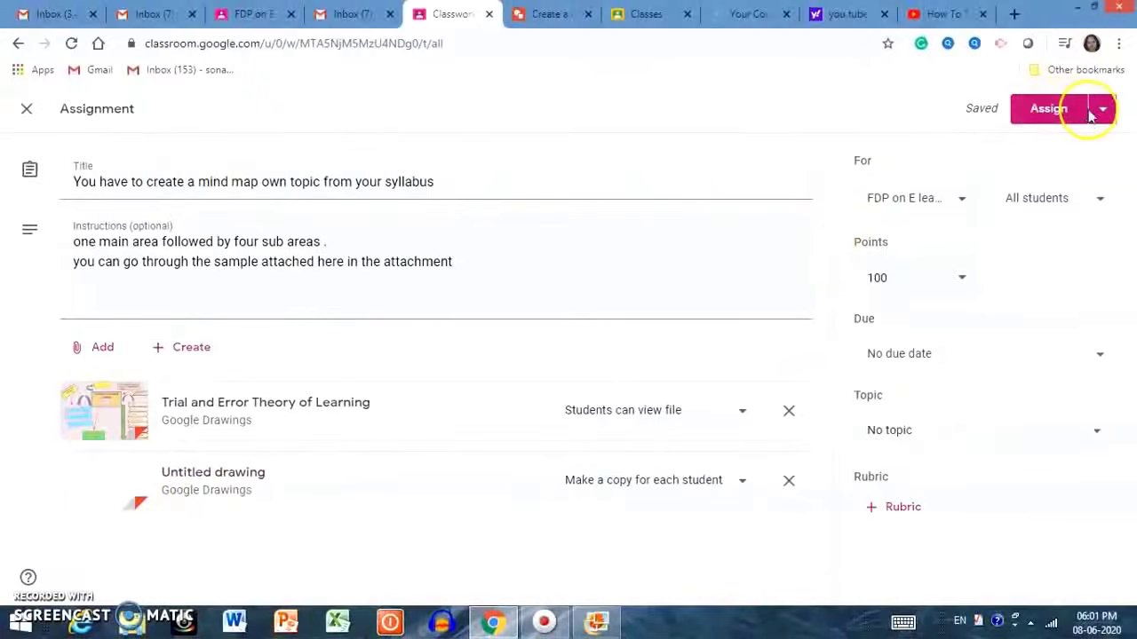
Assign the mind-map assignment and keep All students selected as recipients after toggling demo and demo1.
click(1068, 222)
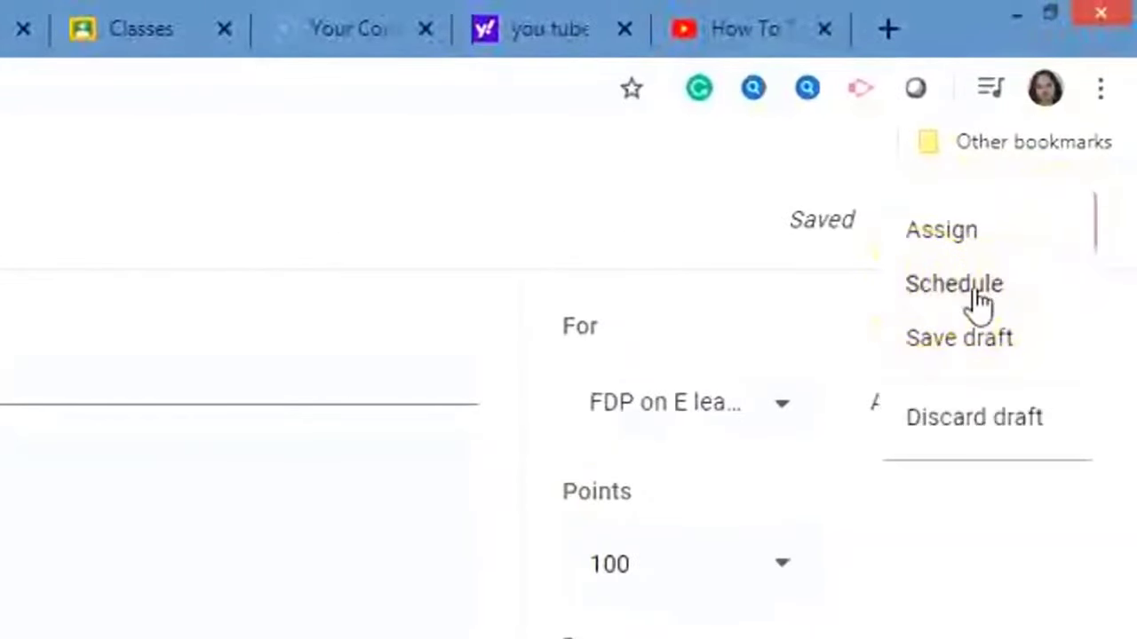
click(937, 233)
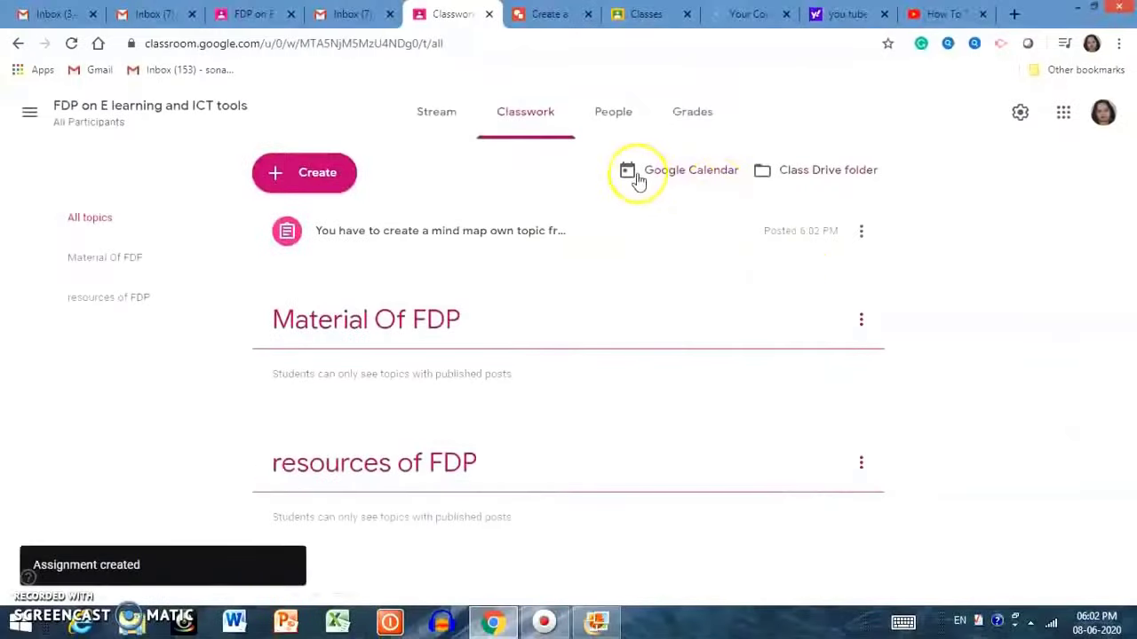
click(861, 231)
click(830, 249)
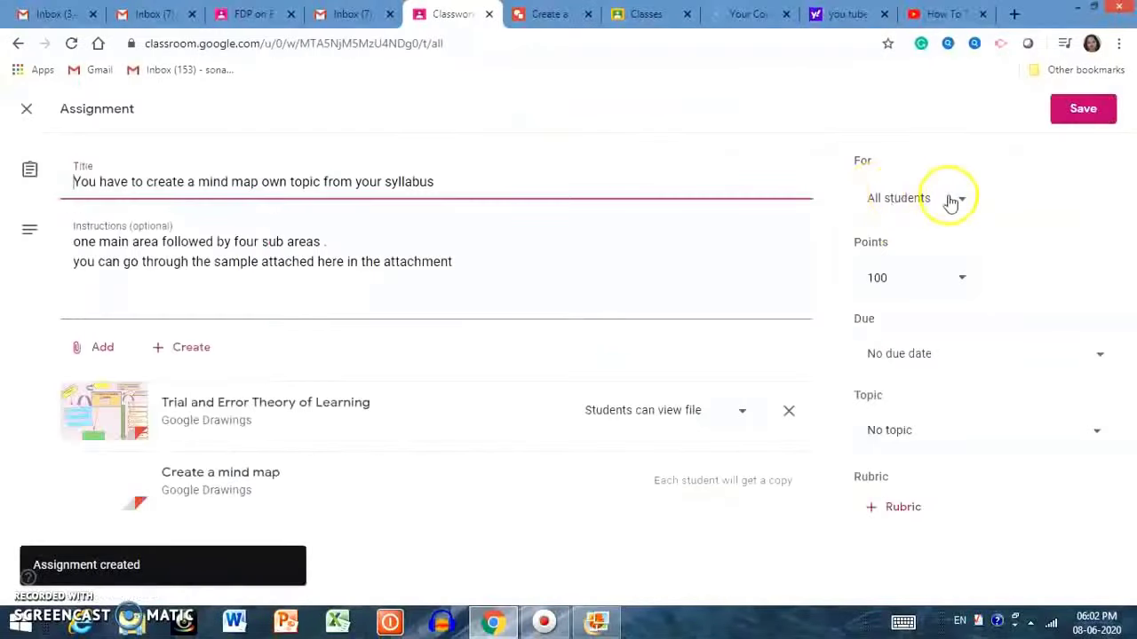
click(965, 200)
click(876, 298)
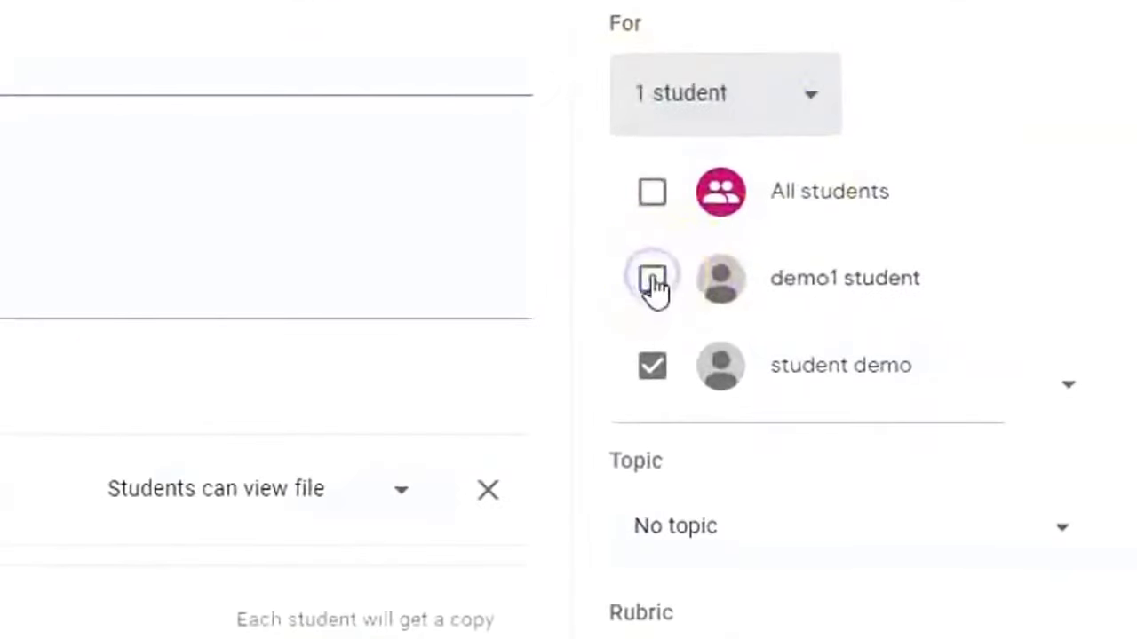
click(659, 366)
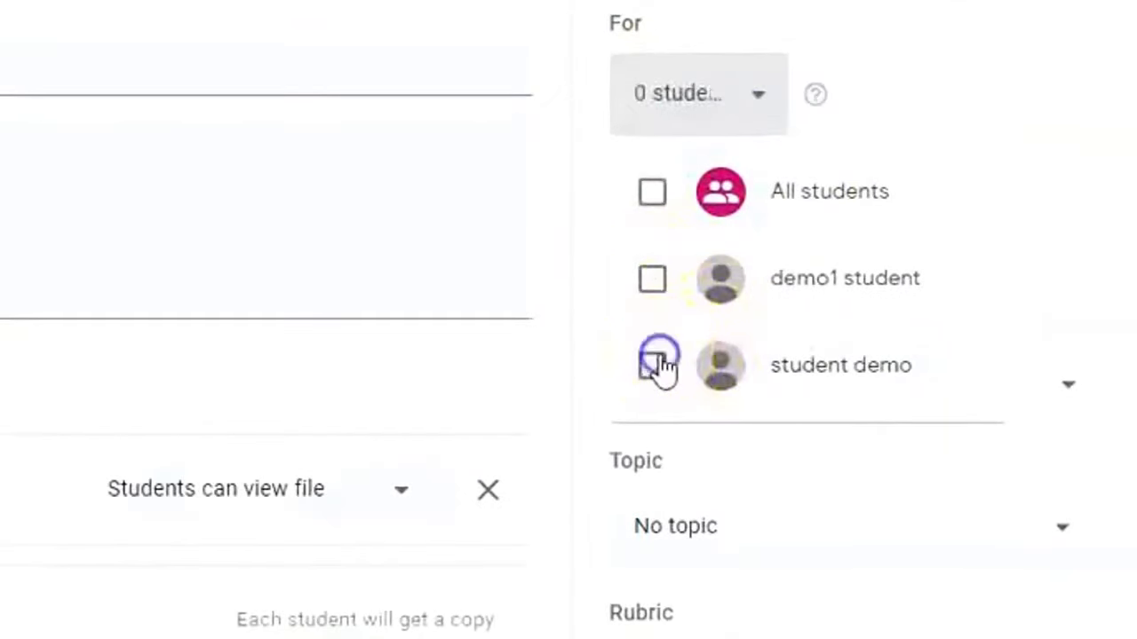
click(654, 373)
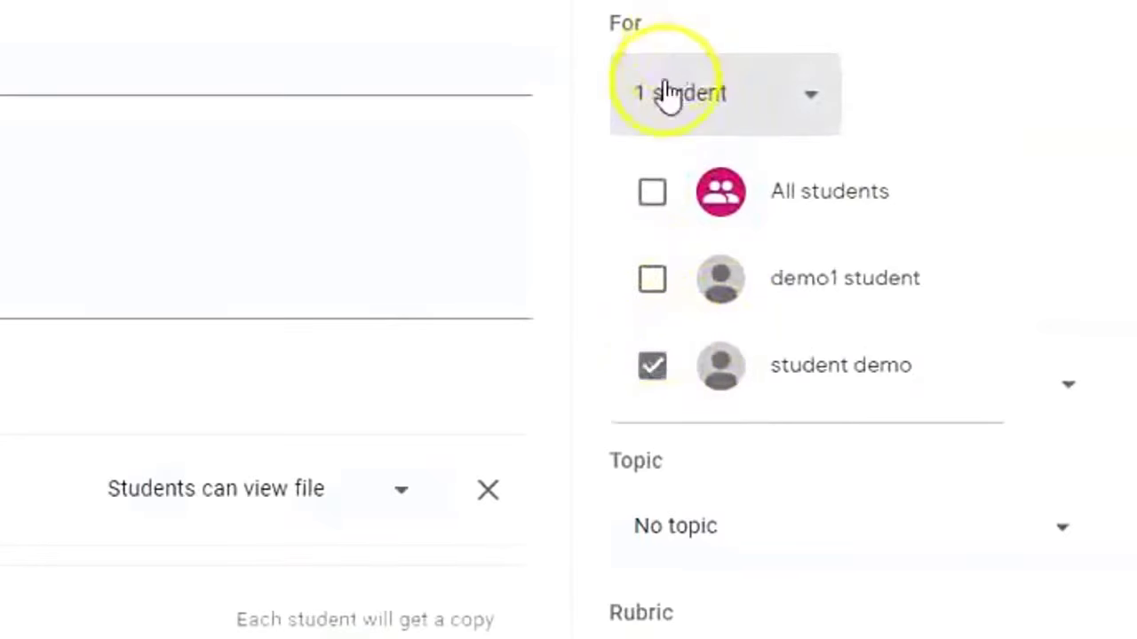
click(655, 194)
click(812, 246)
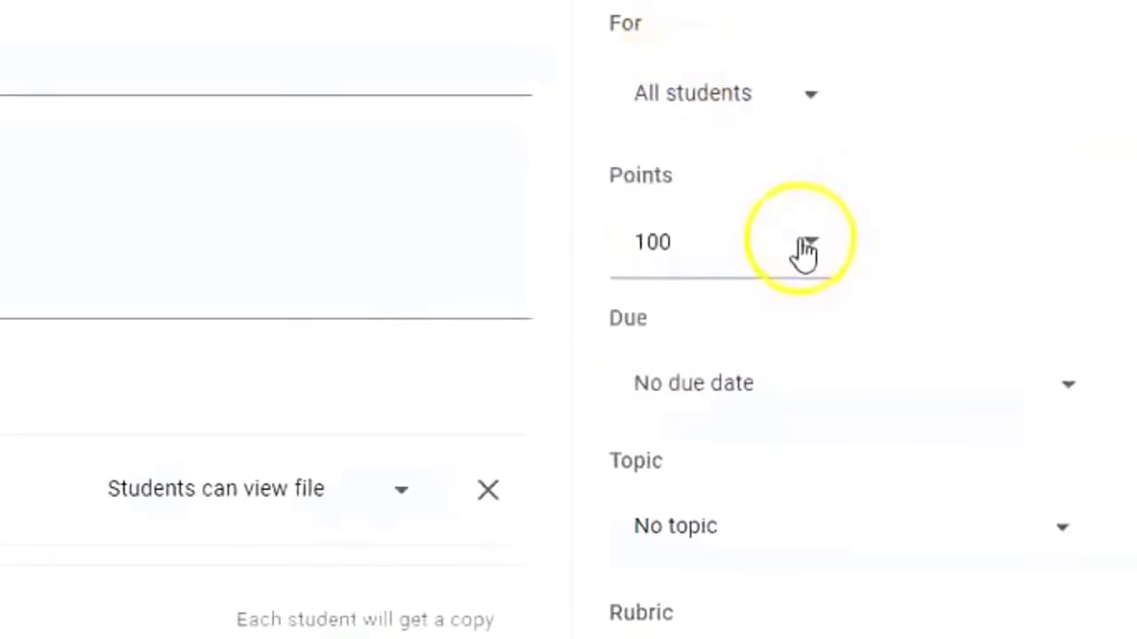
Set 20 points, a Jun 14, 11:59 PM due date, and the Material Of FDP topic.
click(802, 244)
click(703, 249)
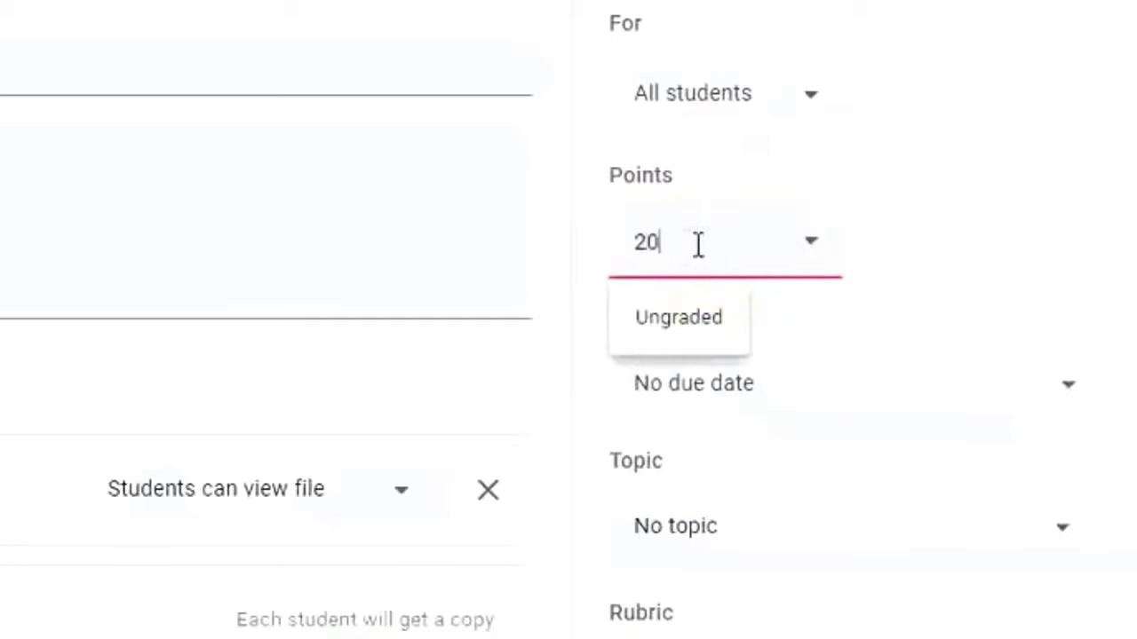
click(773, 304)
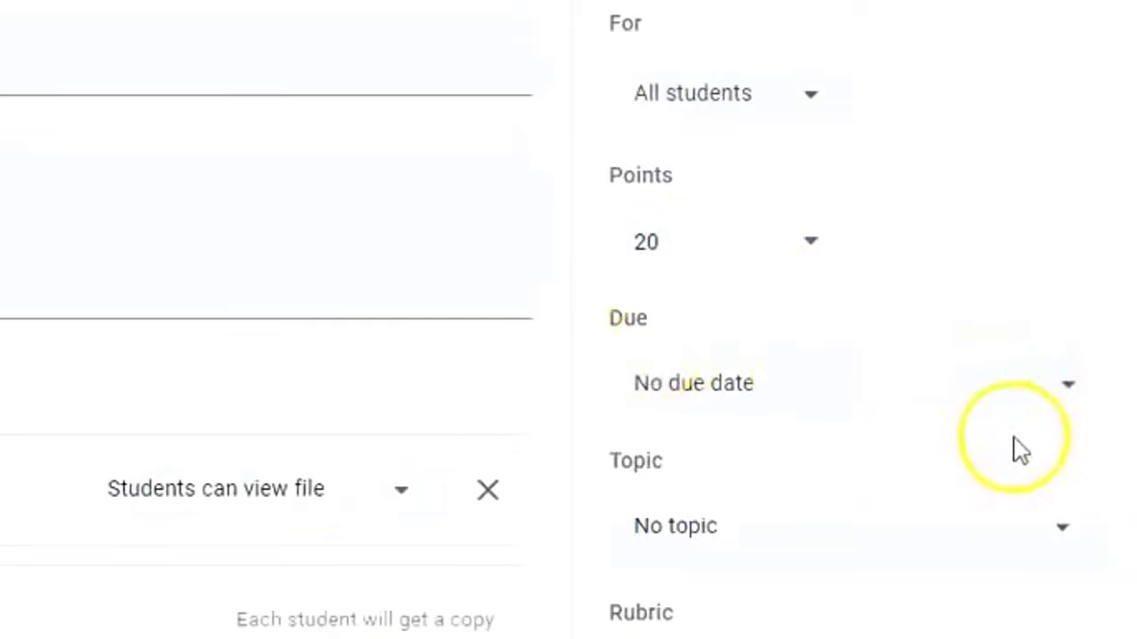
click(1066, 405)
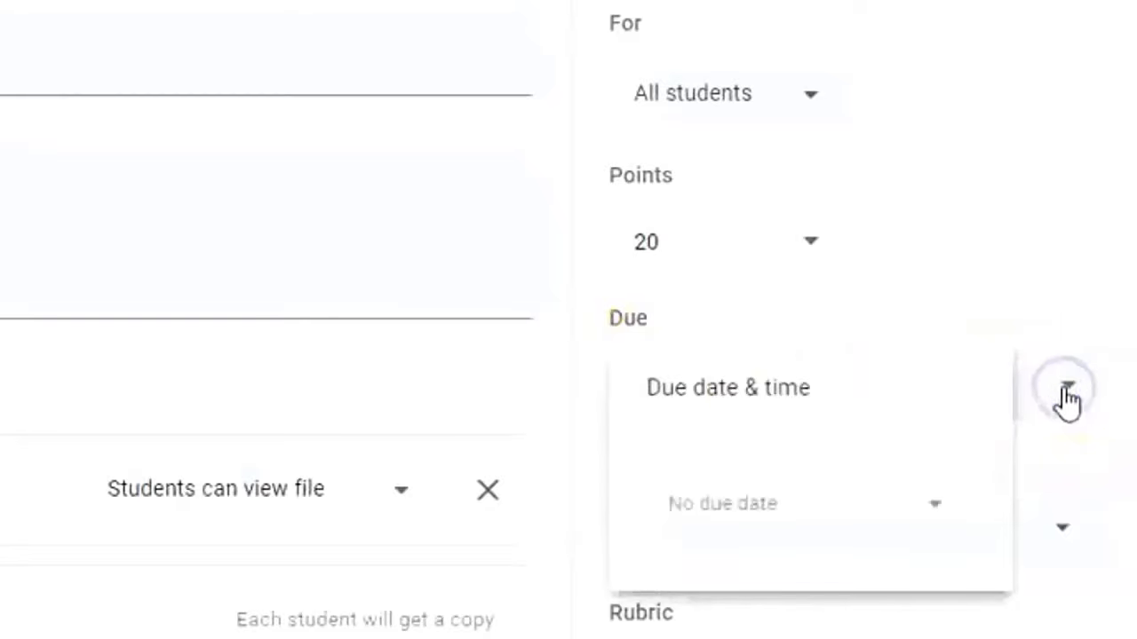
click(860, 484)
click(764, 602)
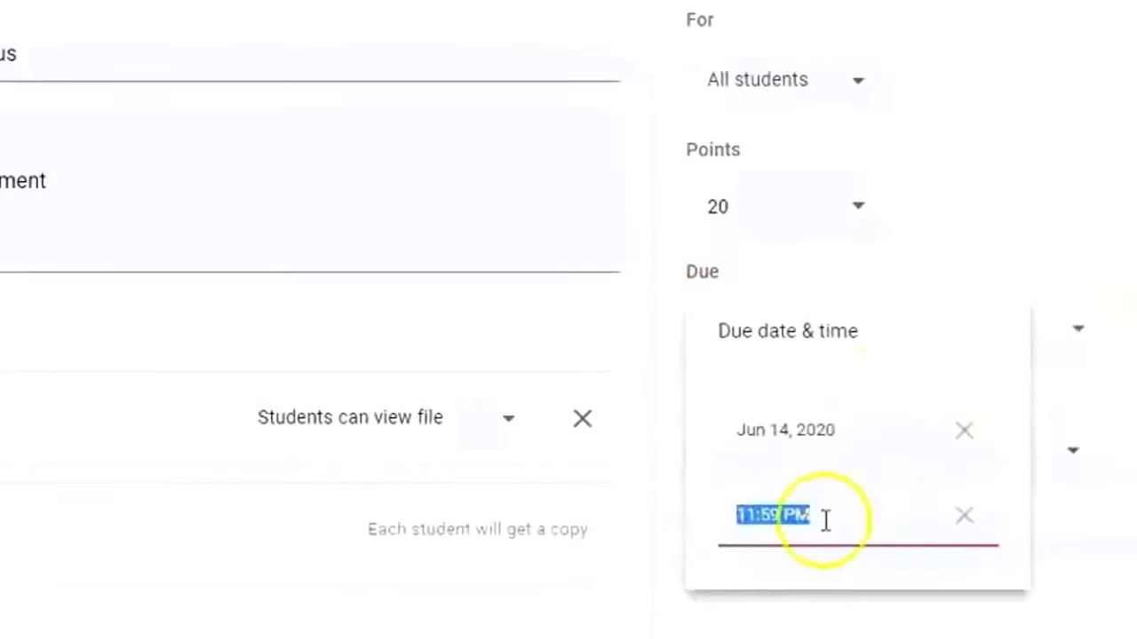
click(1046, 456)
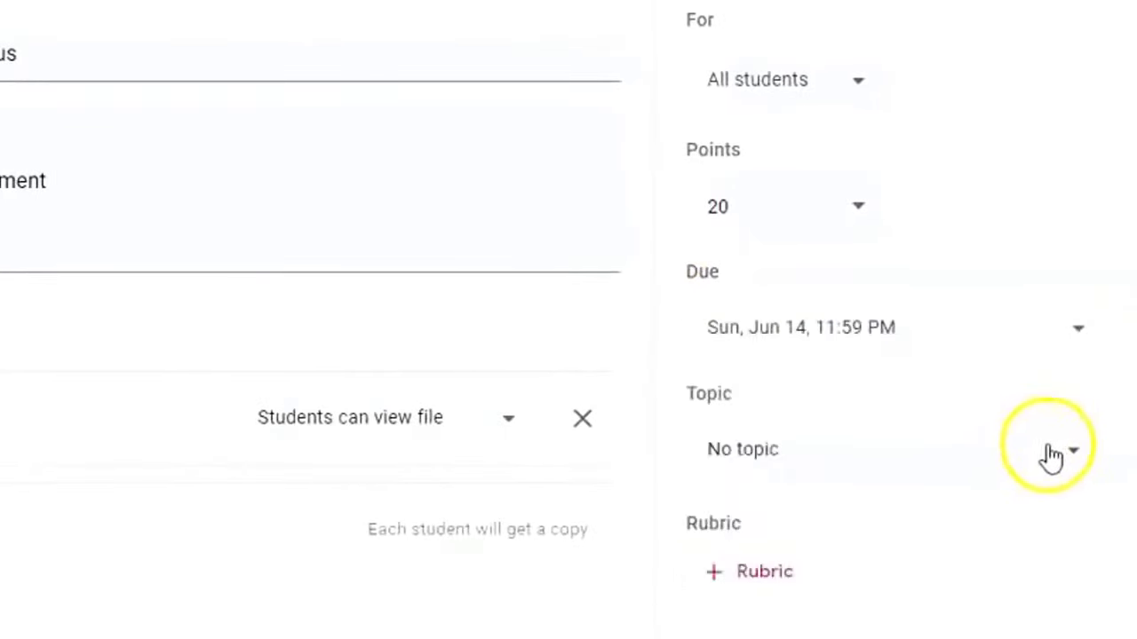
click(1073, 456)
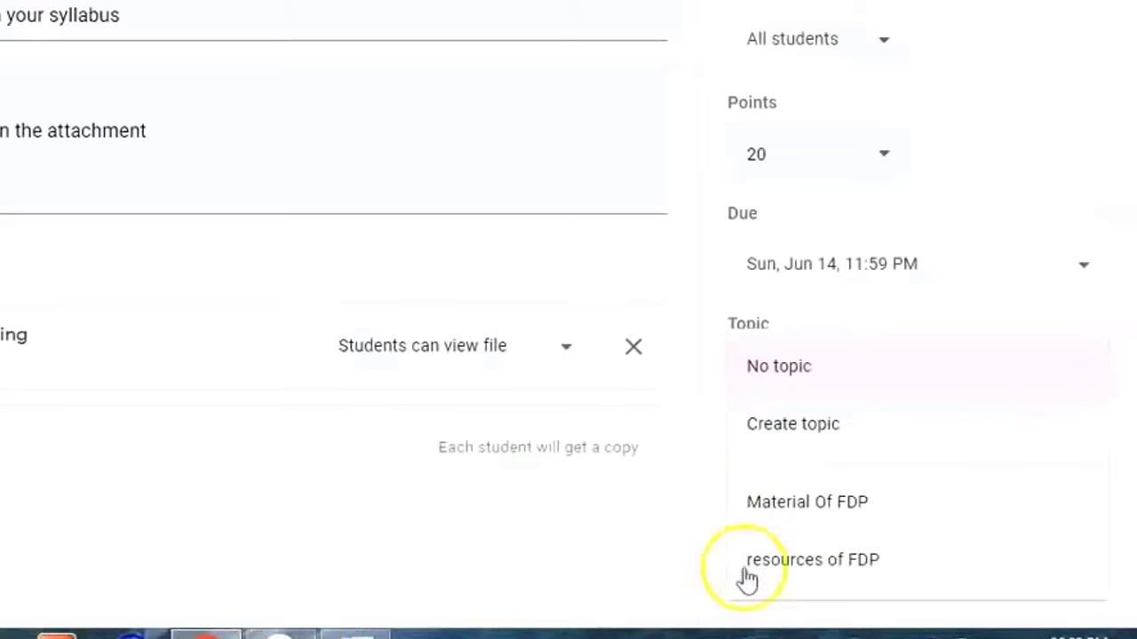
click(828, 503)
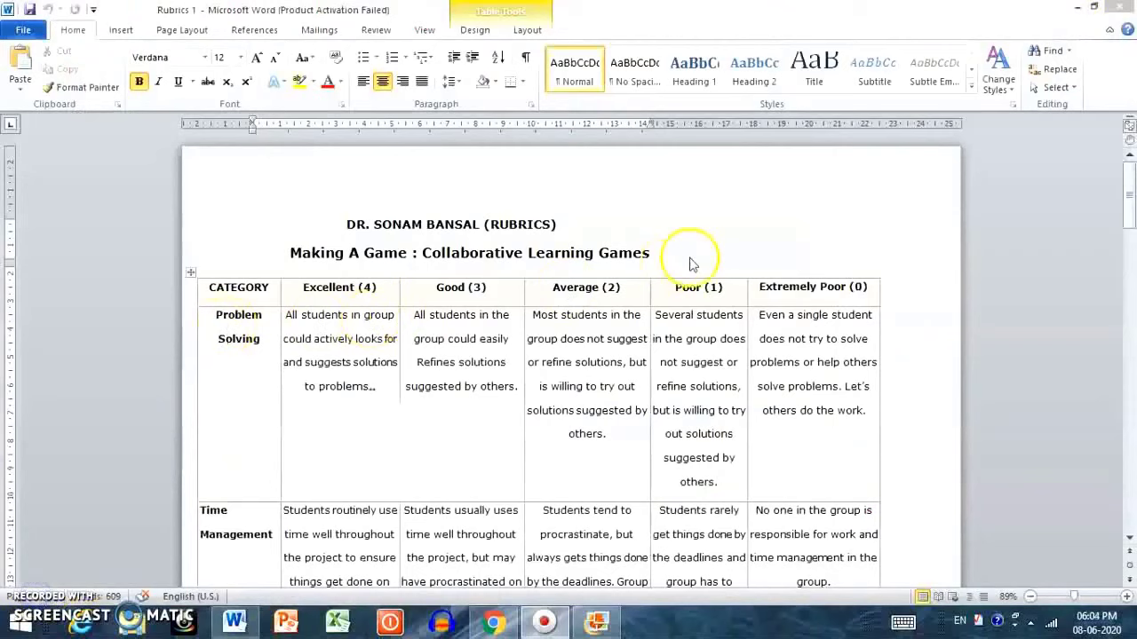
Scroll through the Making A Game rubric table in Word and back toward the top.
scroll(737, 458, down, 2)
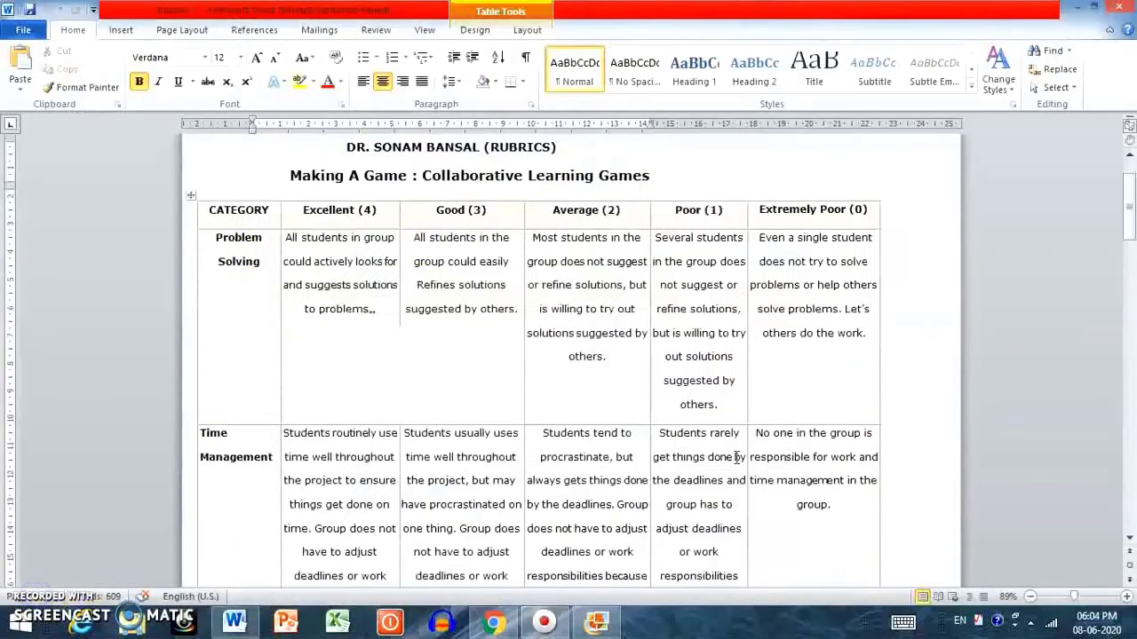
scroll(737, 458, down, 10)
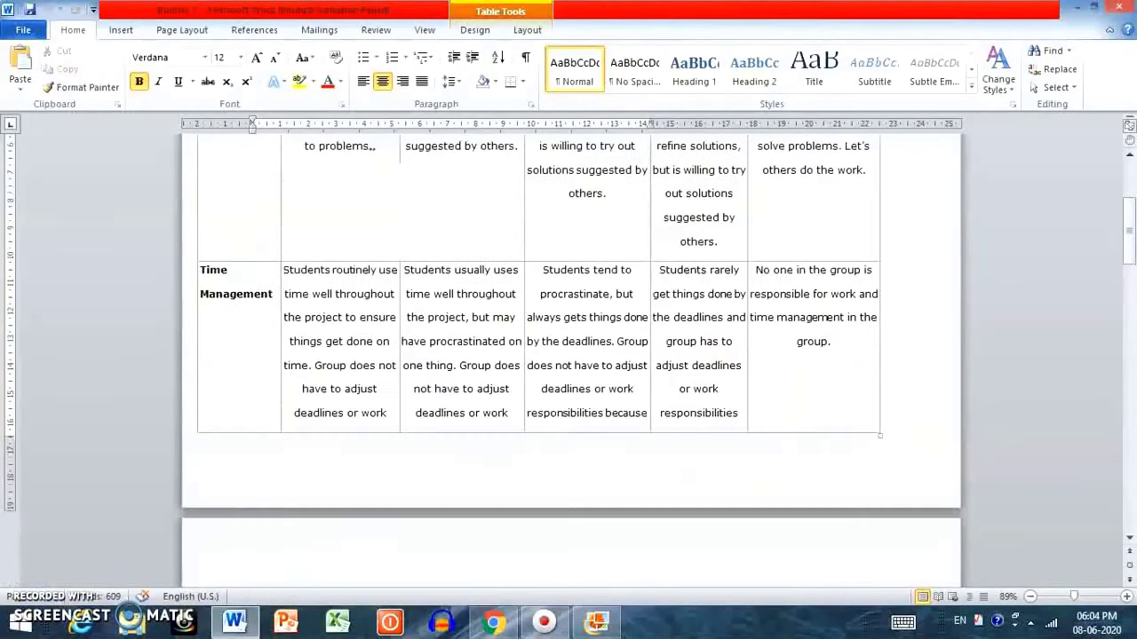
scroll(568, 400, down, 4)
scroll(569, 400, up, 20)
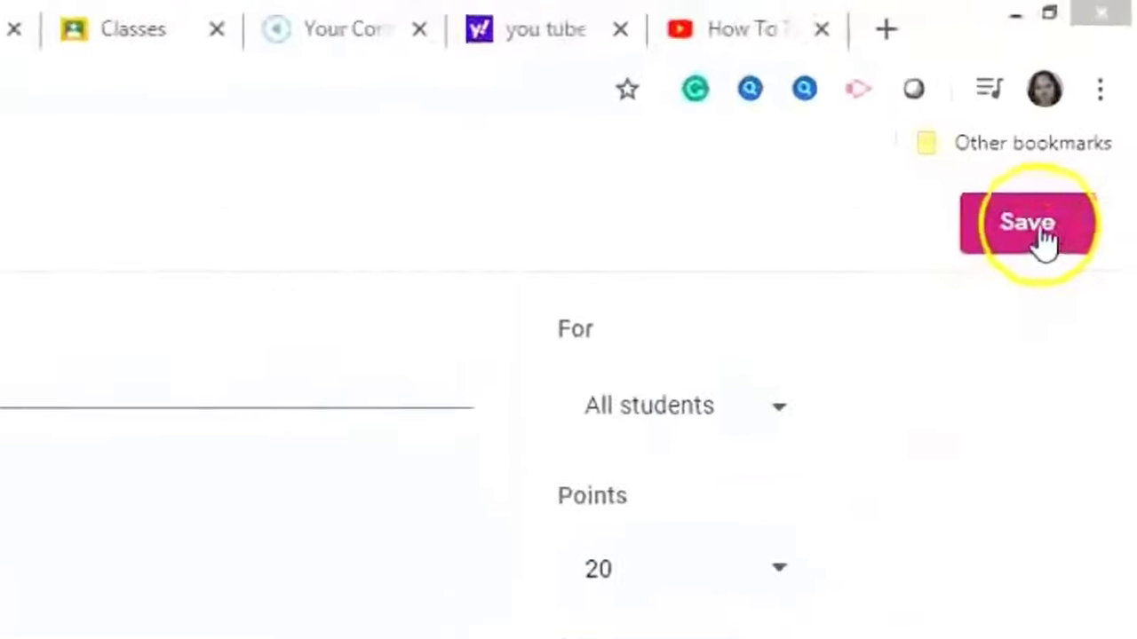
Save the revised mind-map assignment and confirm the point value update, keeping it due Jun 14, 11:59 PM.
click(1086, 111)
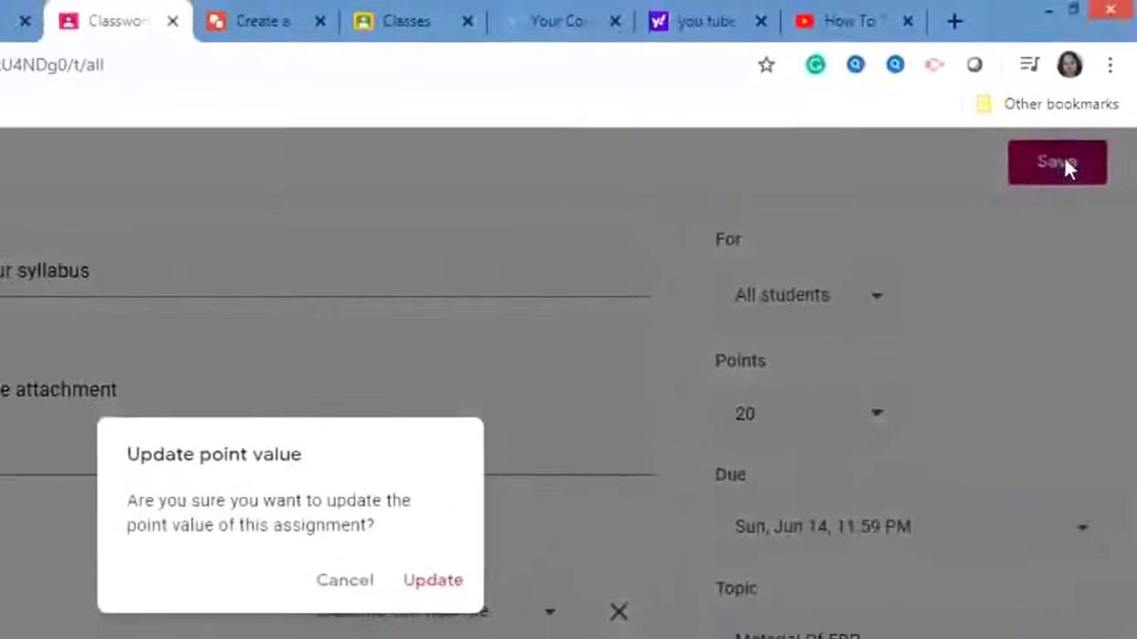
click(436, 588)
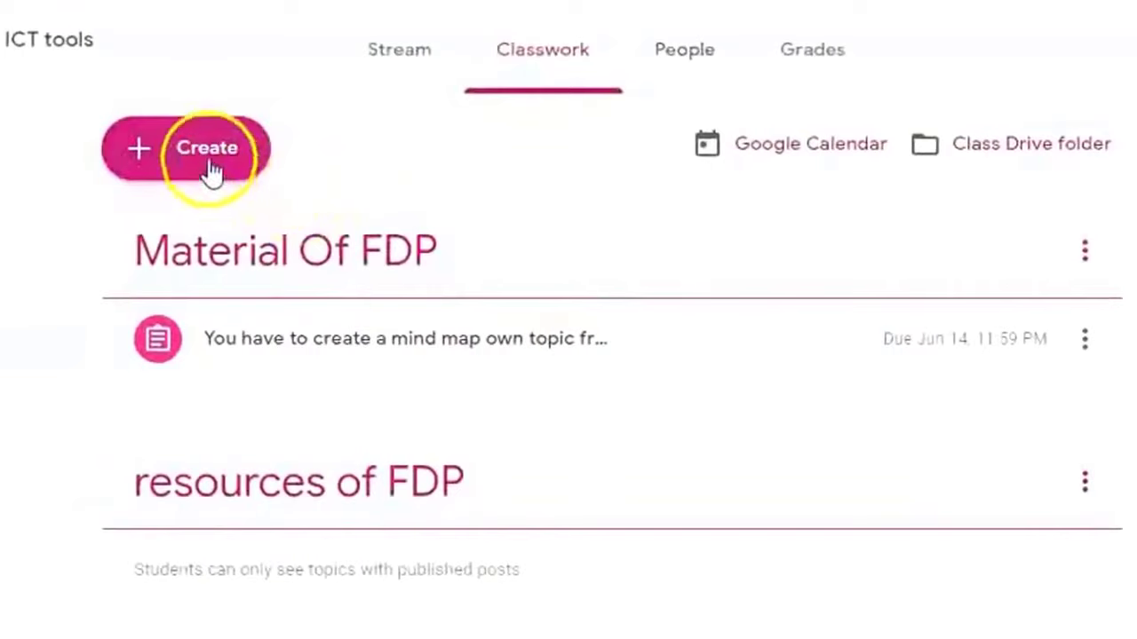
click(207, 165)
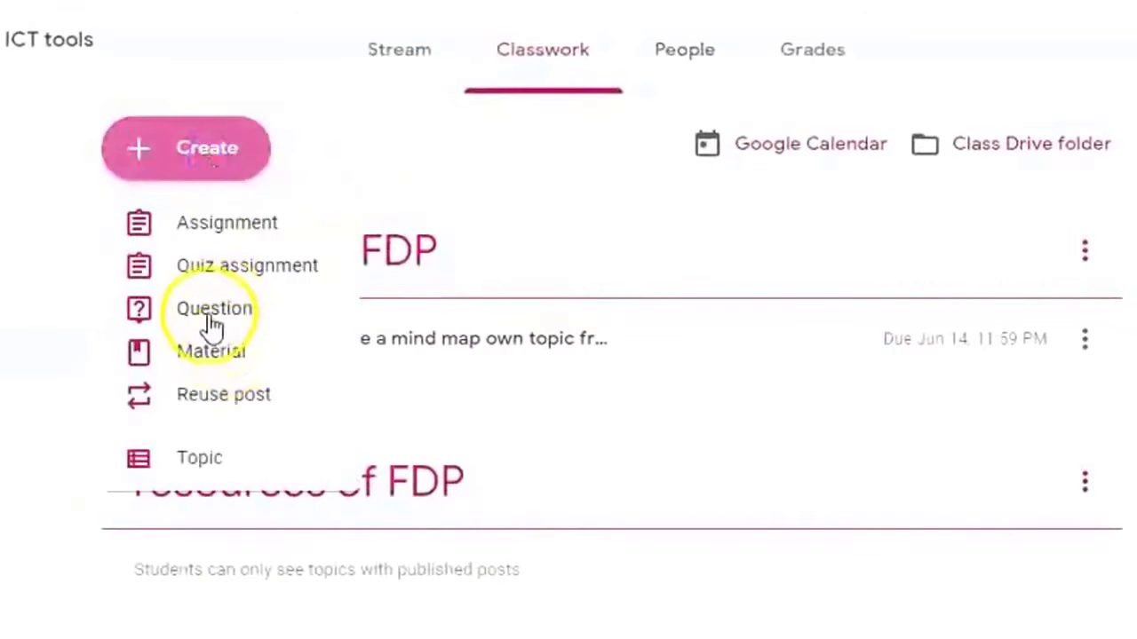
Create a question 'share your experiences of one week FDP' and paste the padlet instructions.
click(213, 319)
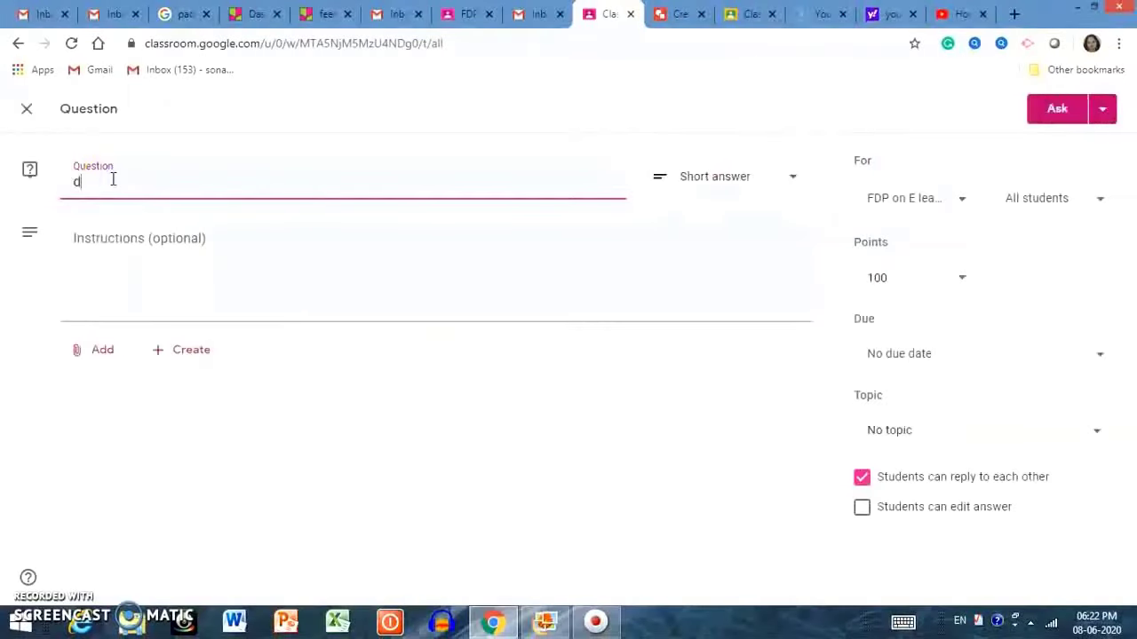
text(share your experiences of)
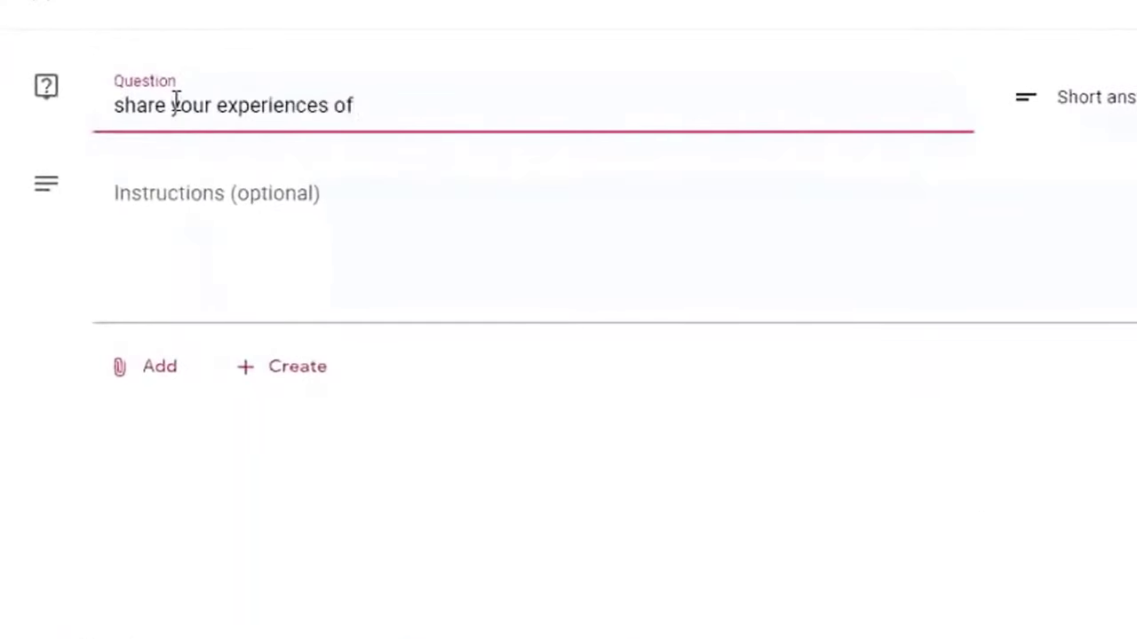
text( one week FDP)
click(172, 269)
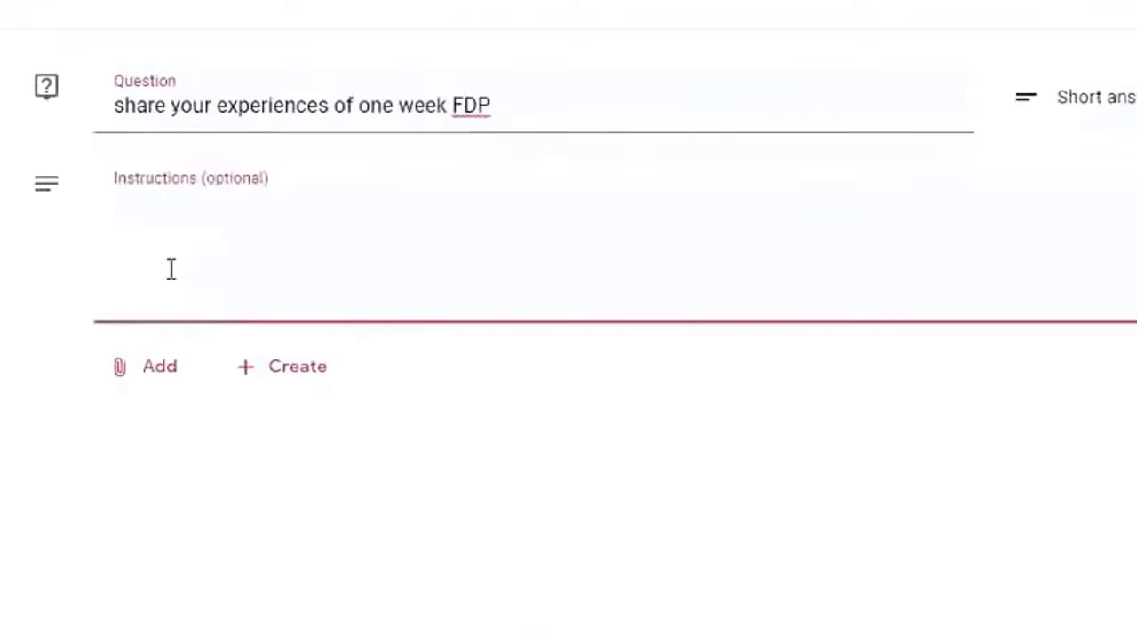
key(ctrl+v)
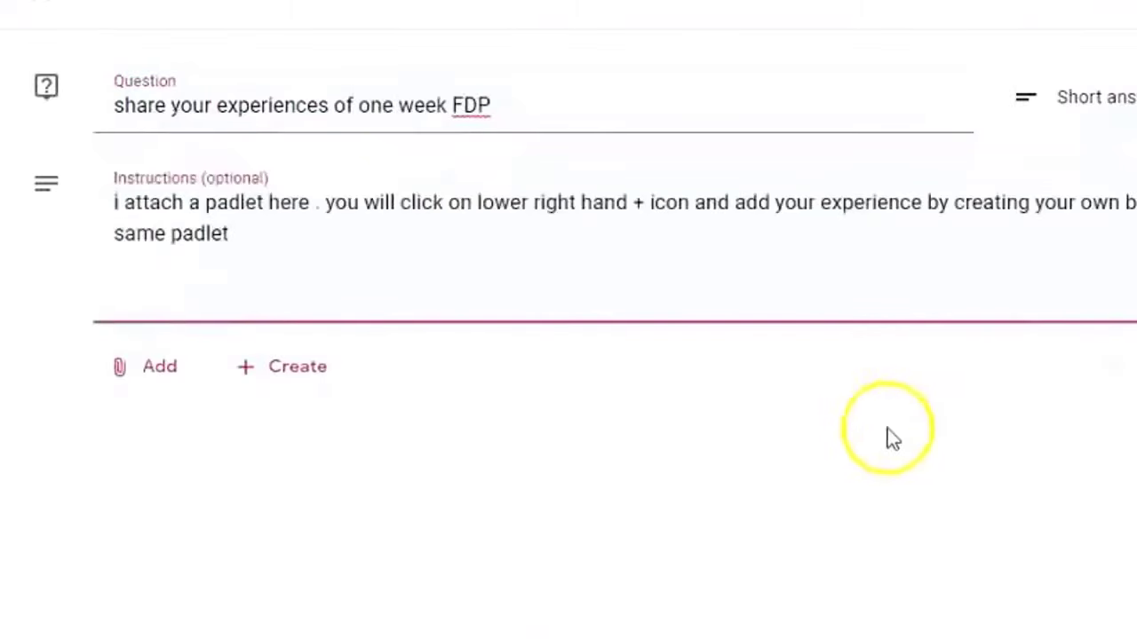
Attach the feedback padlet's web address to the question as a link.
click(167, 370)
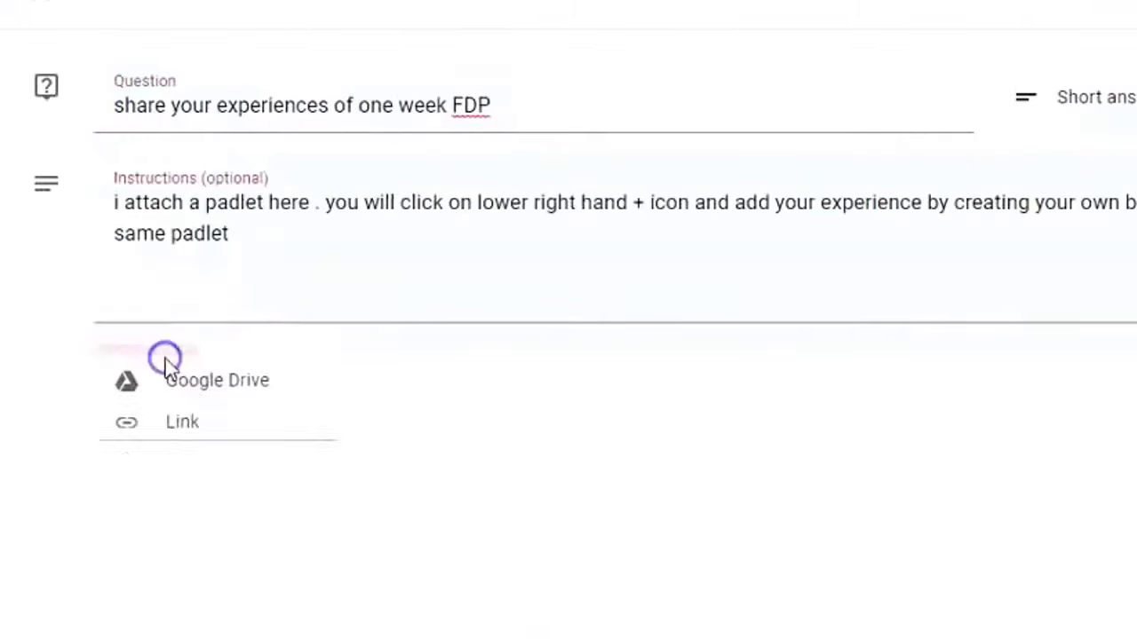
click(196, 466)
click(321, 13)
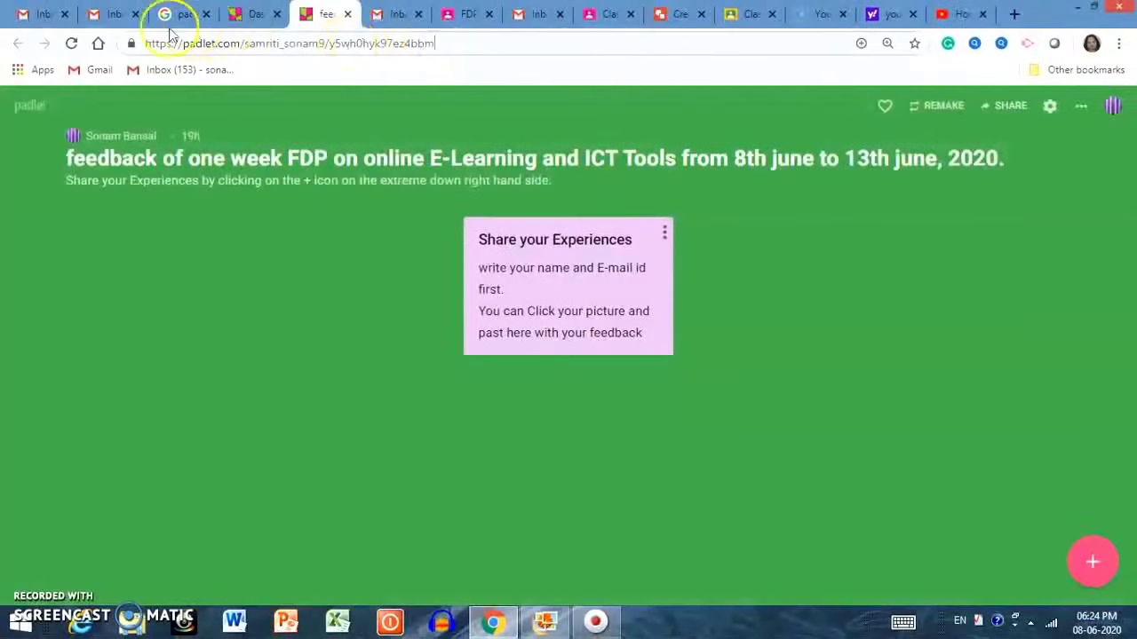
drag(142, 42, 433, 43)
key(super+c)
click(468, 13)
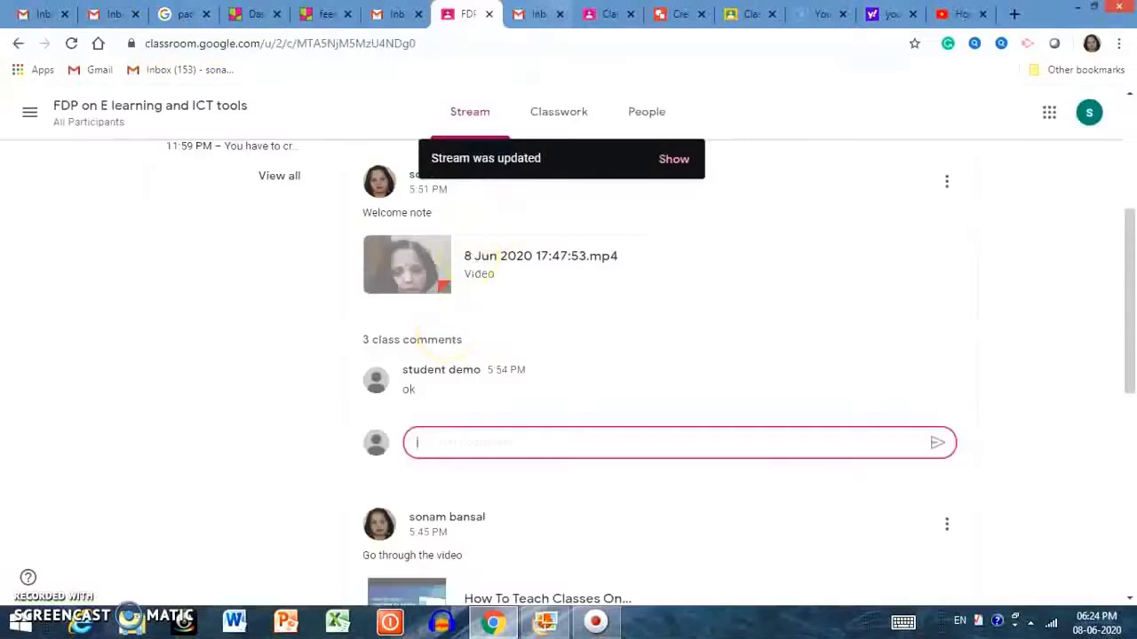
click(609, 13)
right_click(519, 355)
click(548, 467)
key(Return)
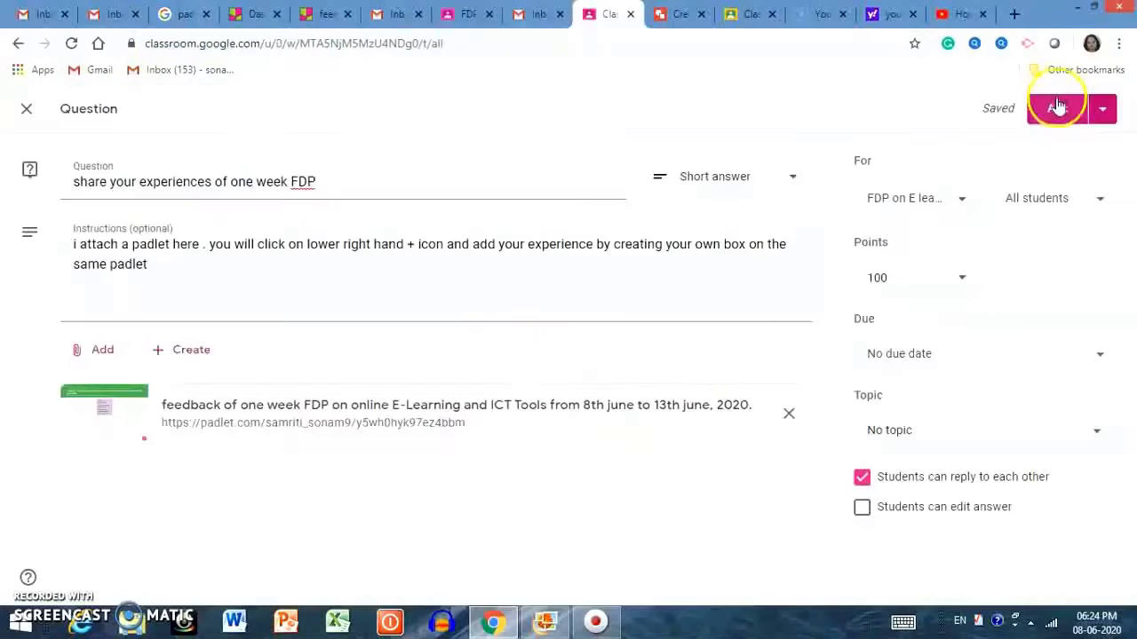
Assign the FDP experiences question to all students.
click(1103, 109)
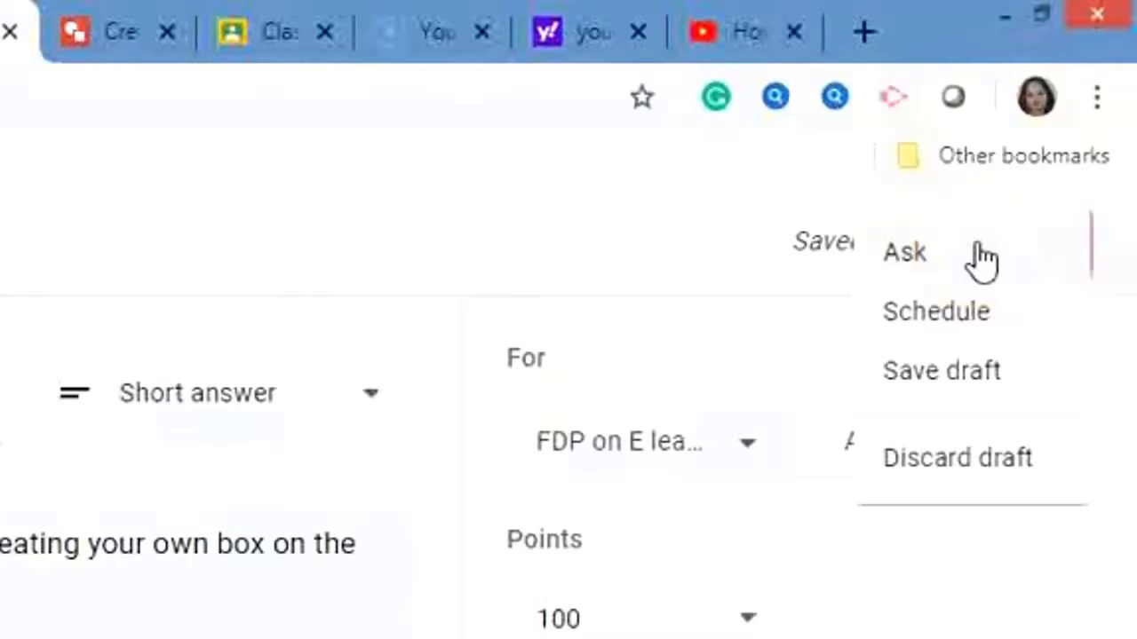
click(981, 325)
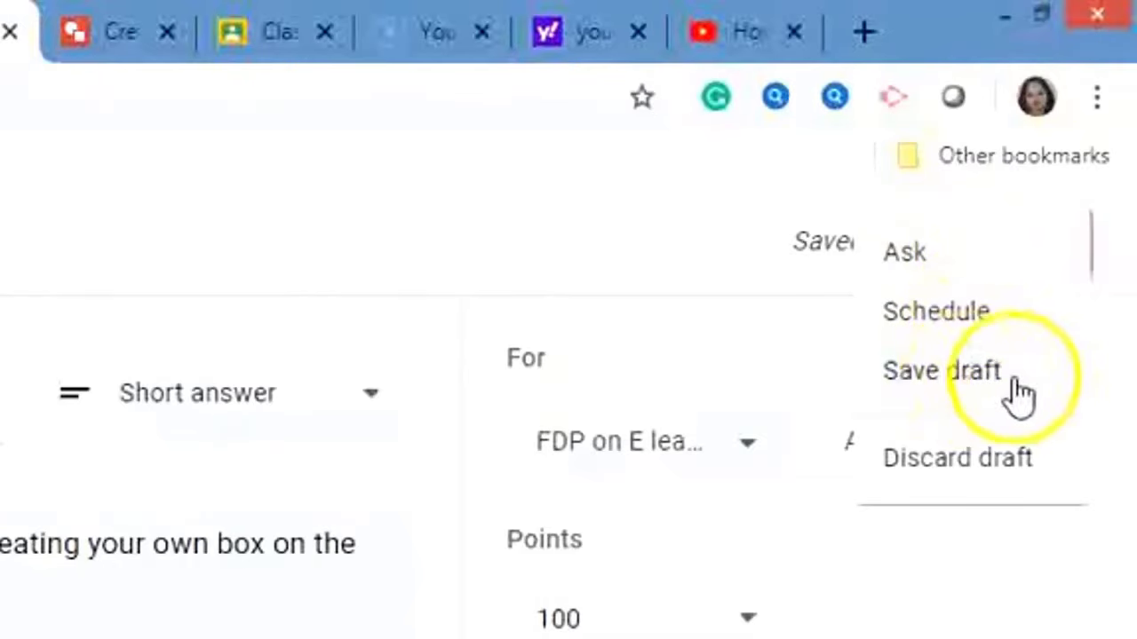
click(497, 525)
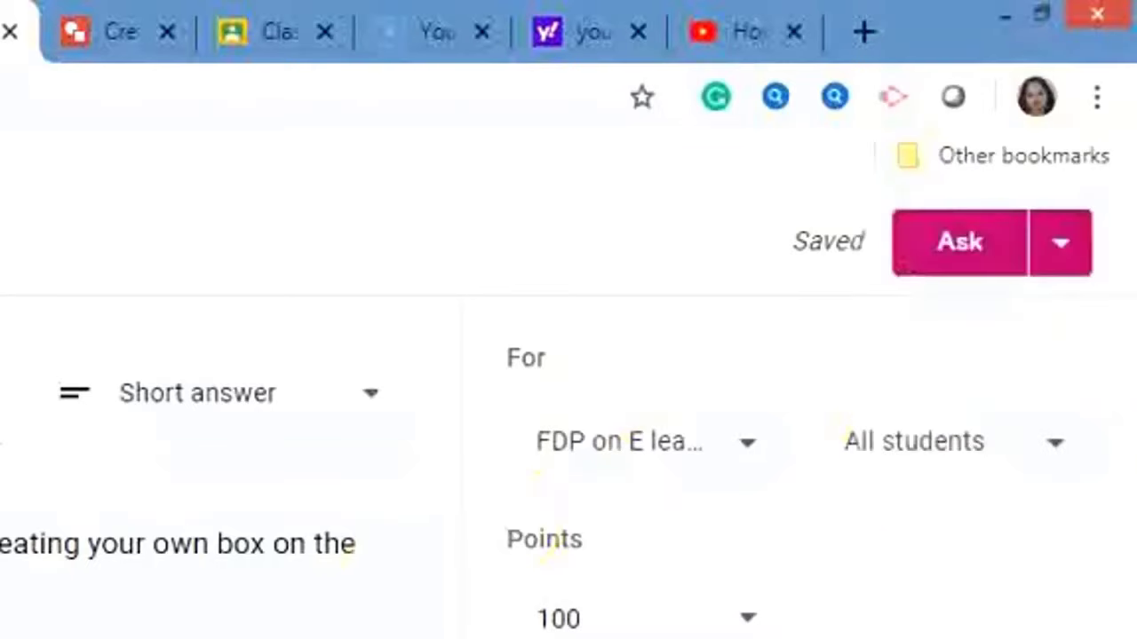
click(1042, 449)
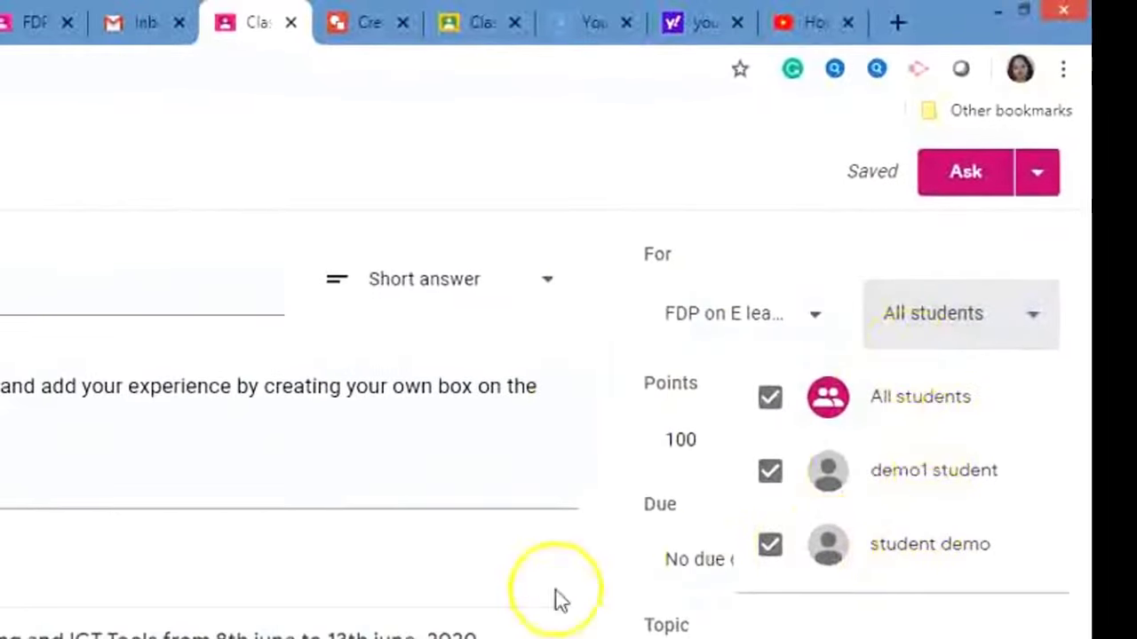
click(555, 632)
Set the question to 30 points, due Jun 14, and stop students replying to each other.
click(811, 436)
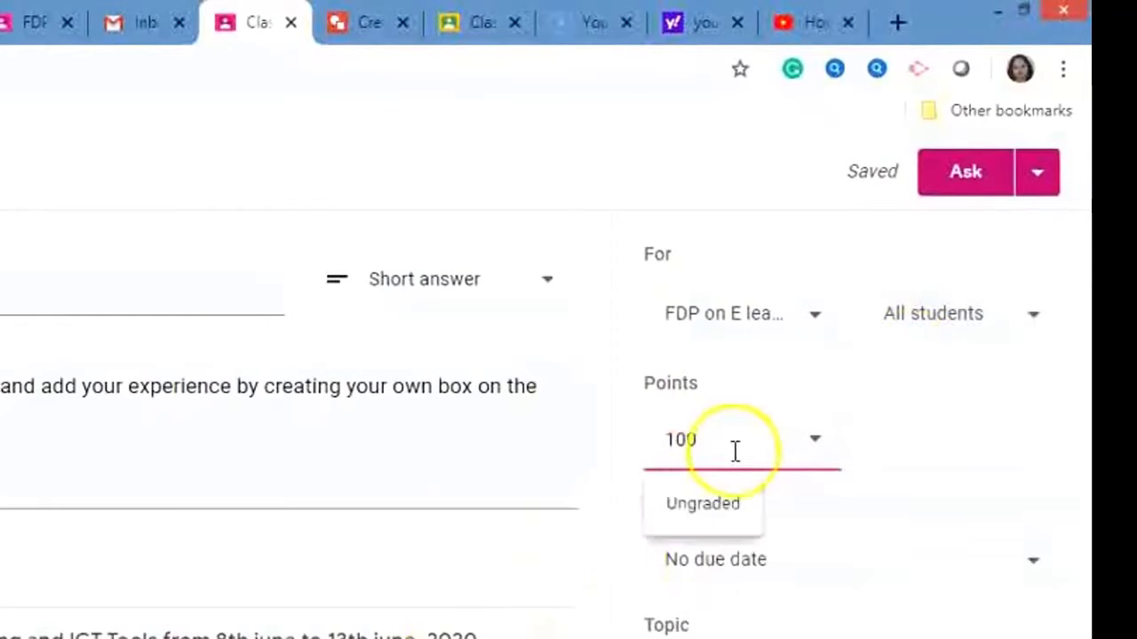
key(BackSpace)
key(BackSpace)
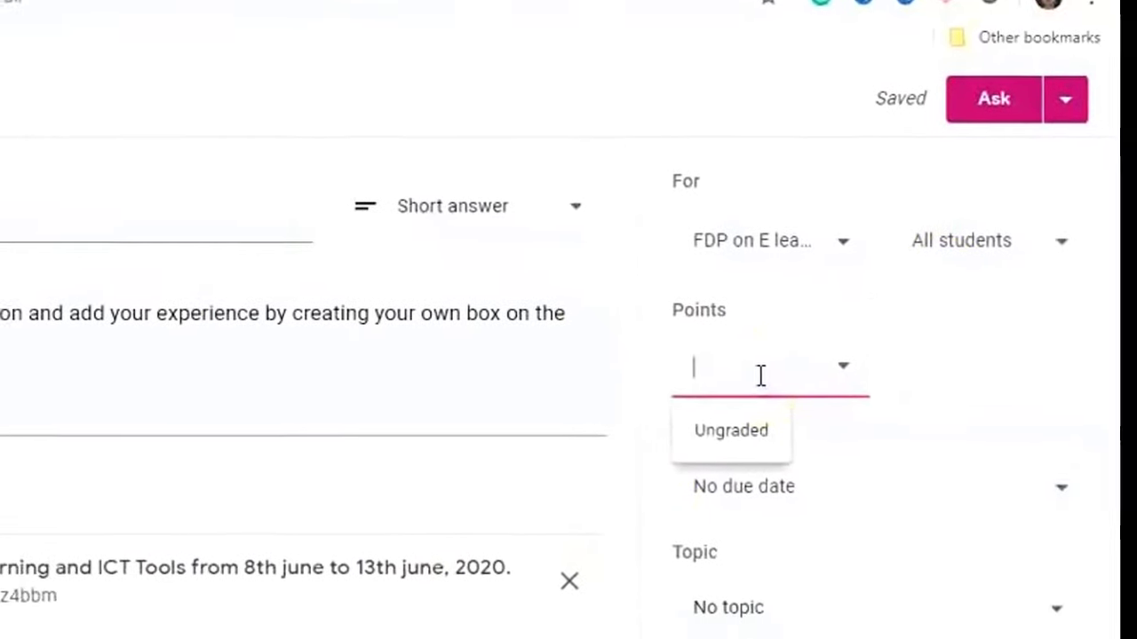
drag(759, 360, 842, 546)
click(1091, 455)
click(851, 567)
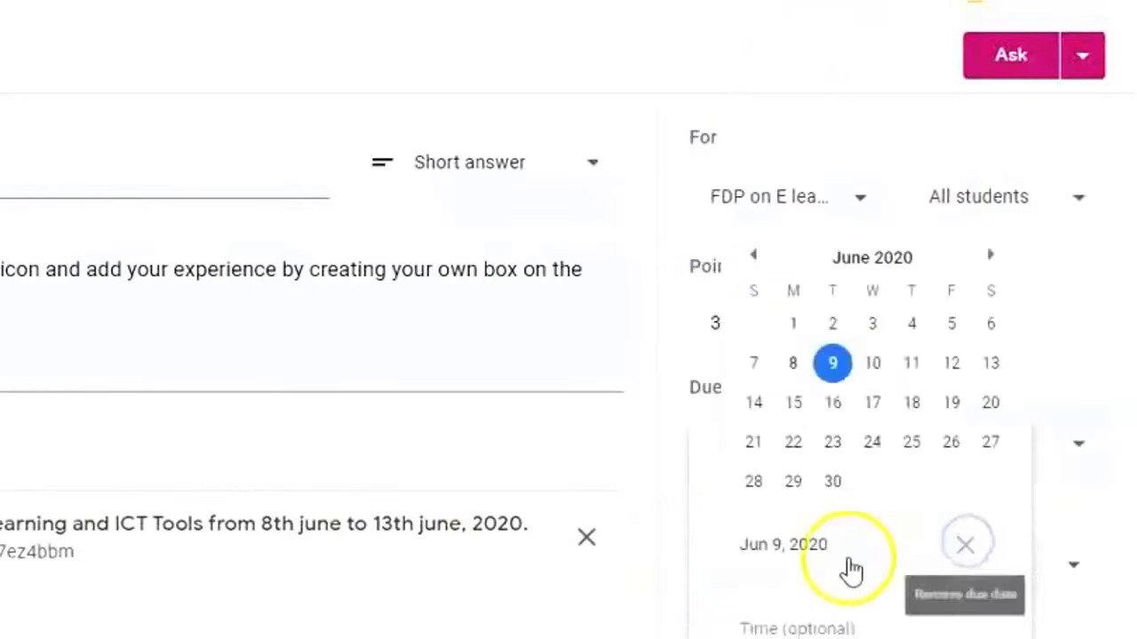
click(754, 407)
click(465, 563)
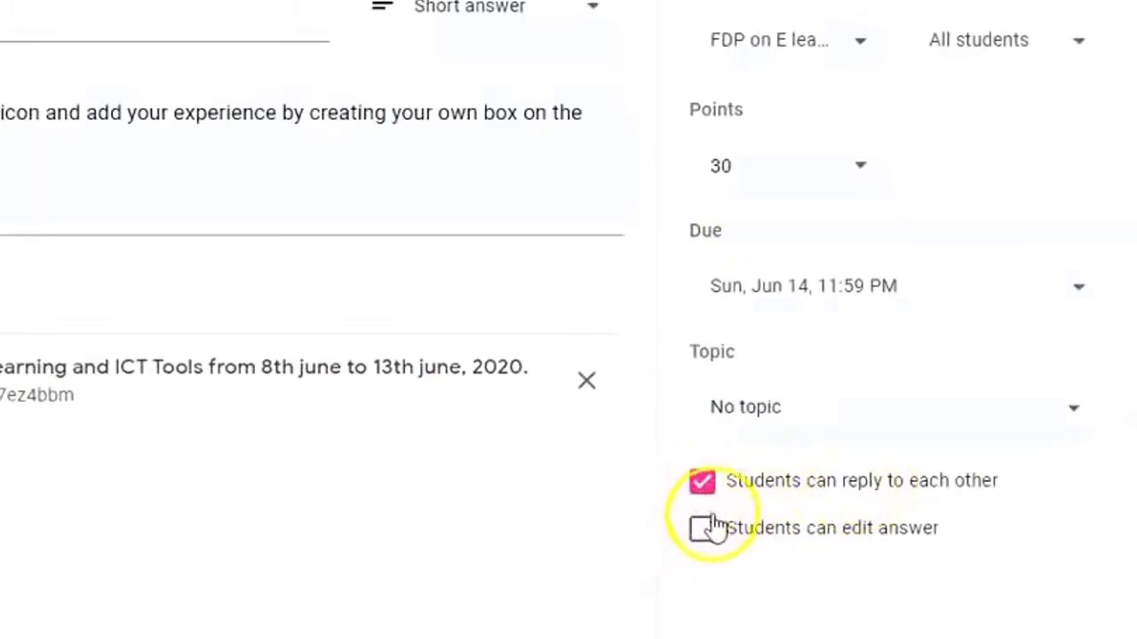
click(702, 484)
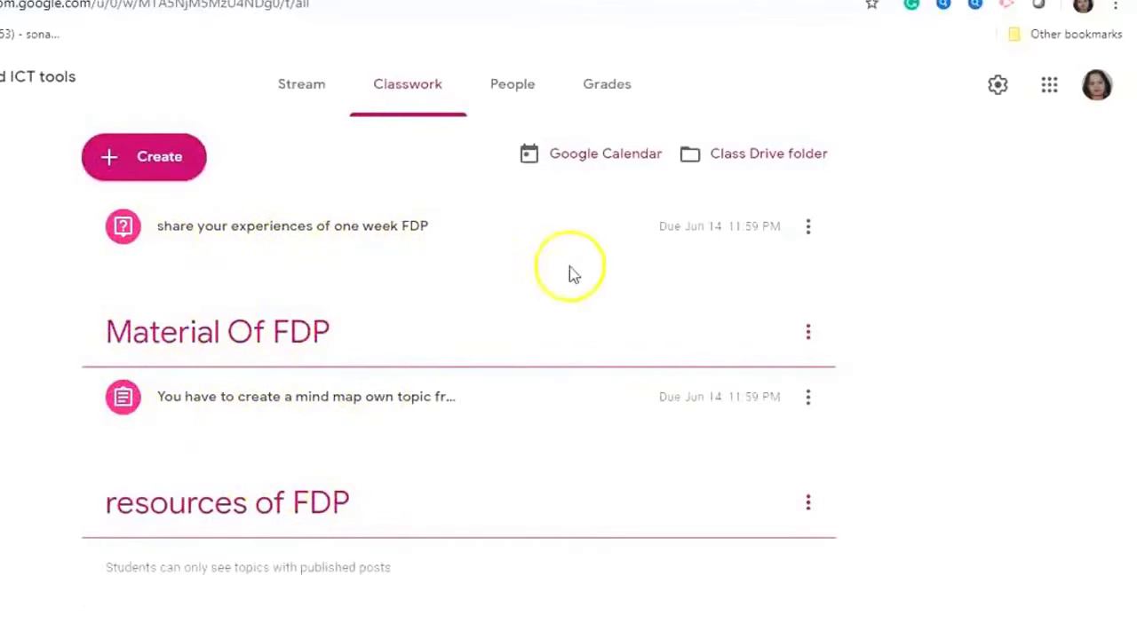
drag(168, 221, 402, 293)
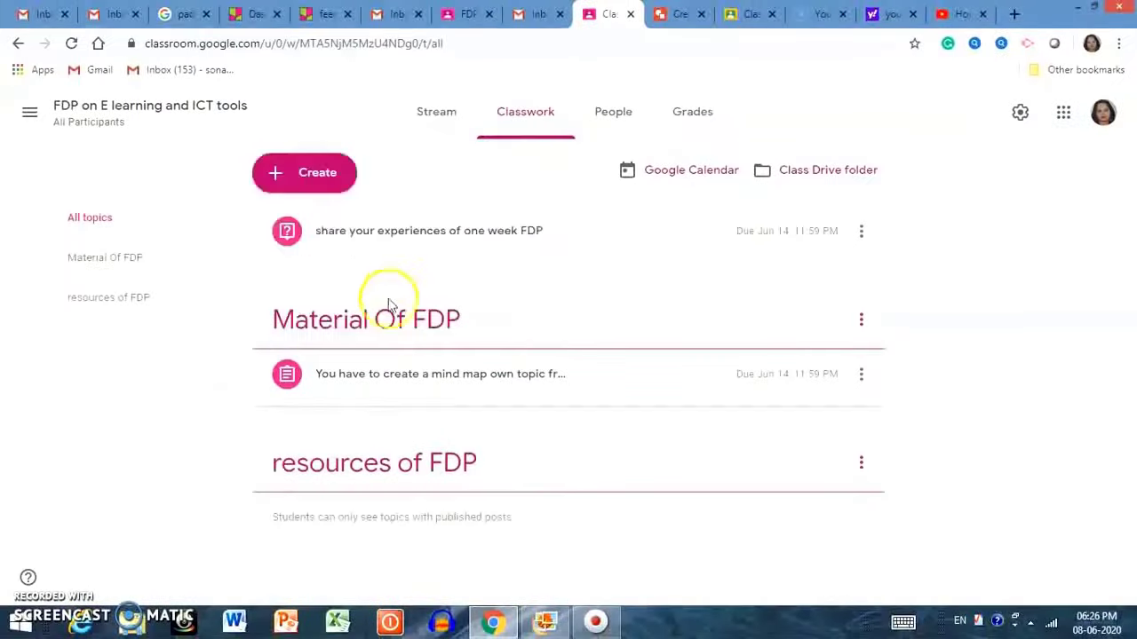
click(327, 177)
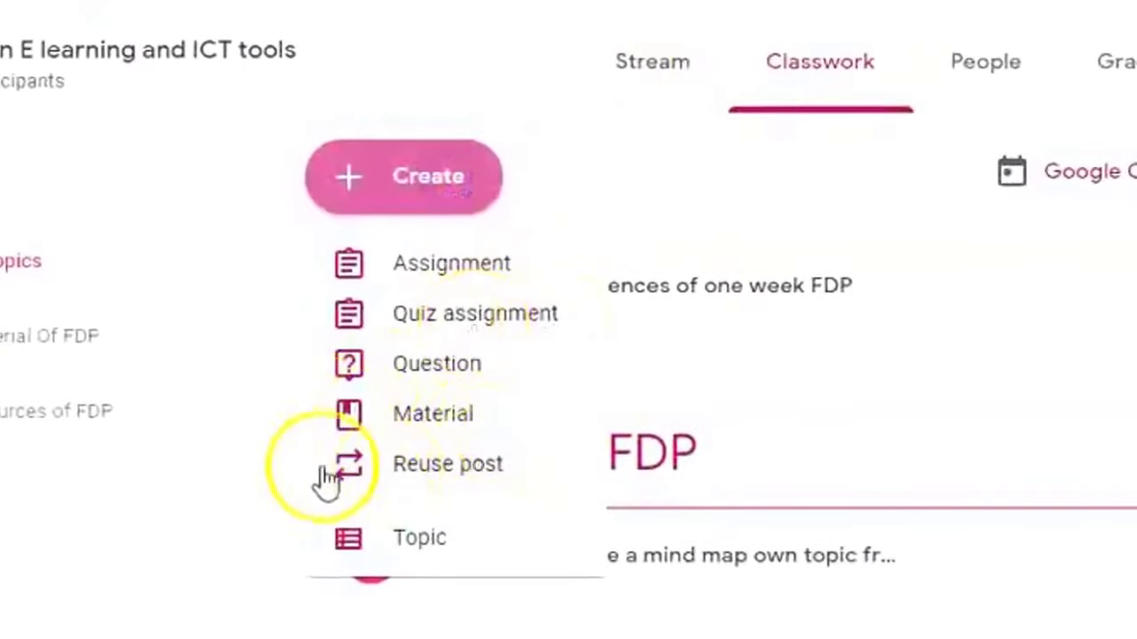
click(639, 497)
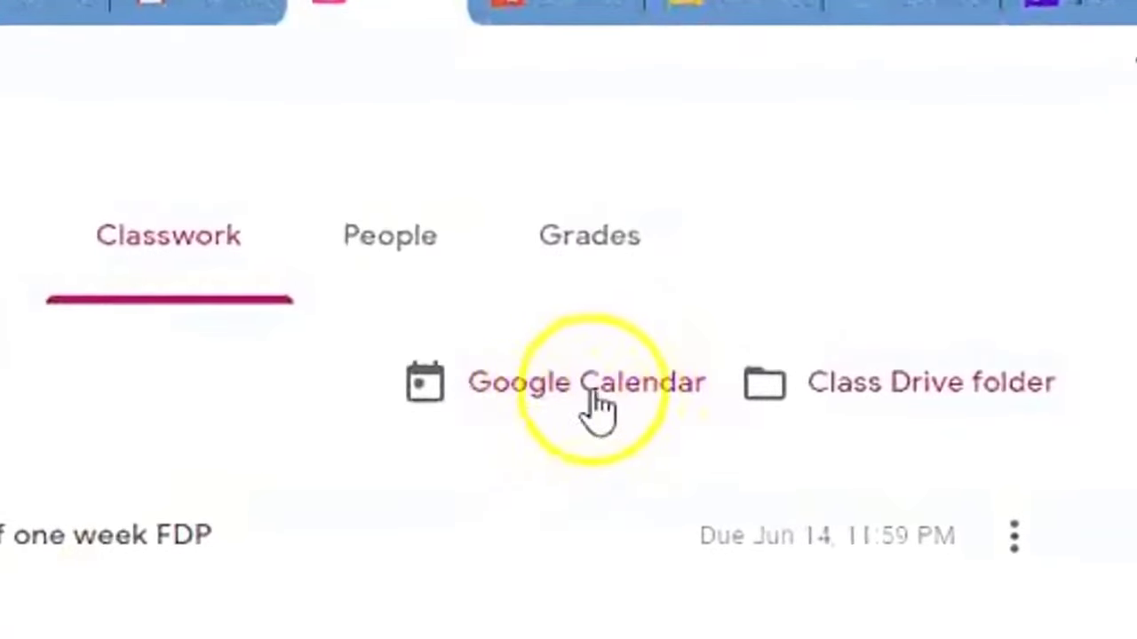
Add a Jun 14, 12–1pm class calendar event 'Collect feed back form on 14 june,2020'.
click(597, 405)
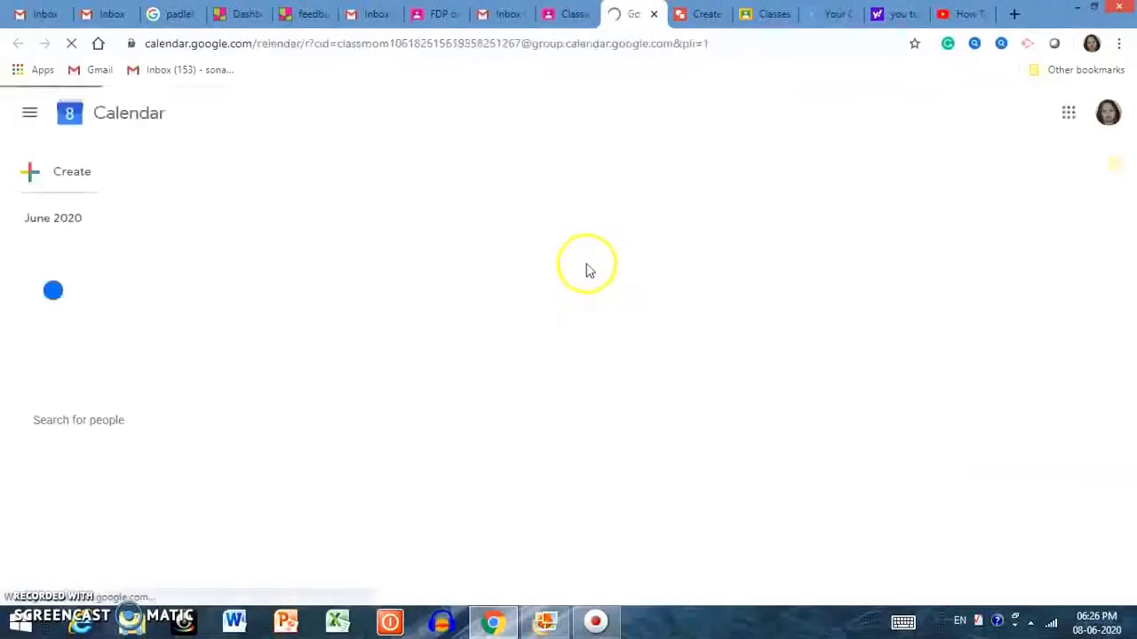
text(o)
text(llect feed back f)
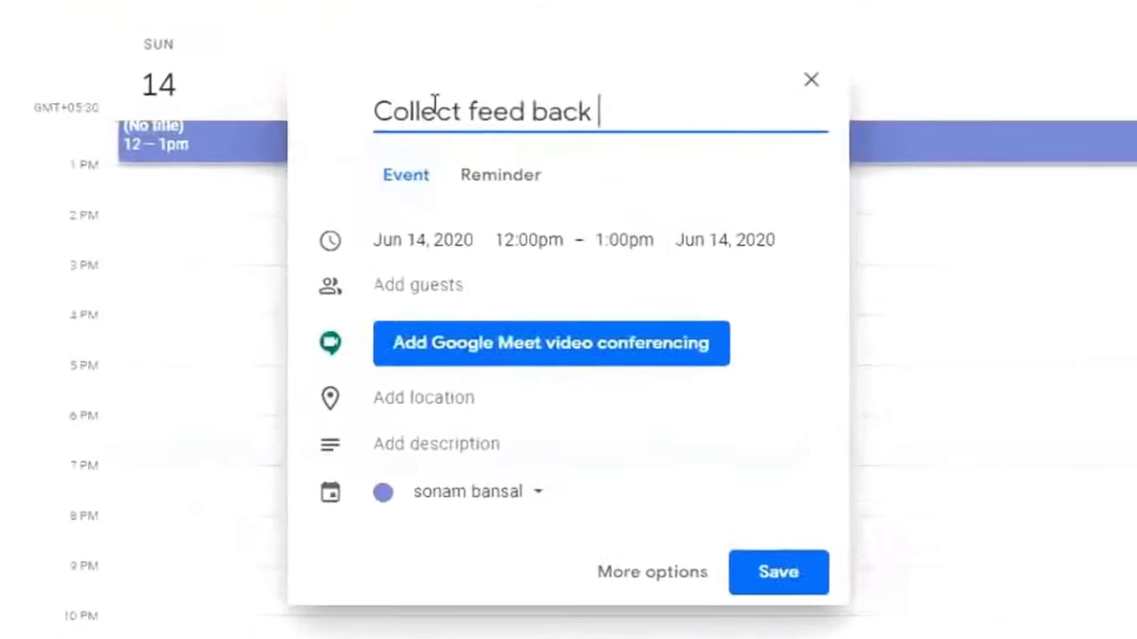
text(orm on 1)
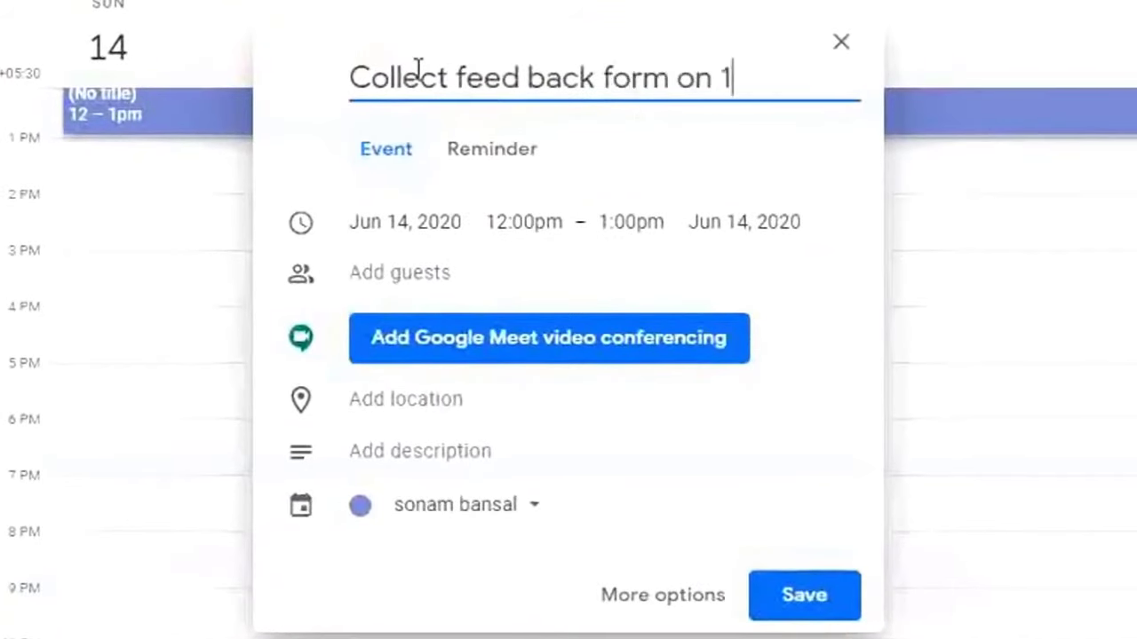
text(4 june,2020)
click(804, 595)
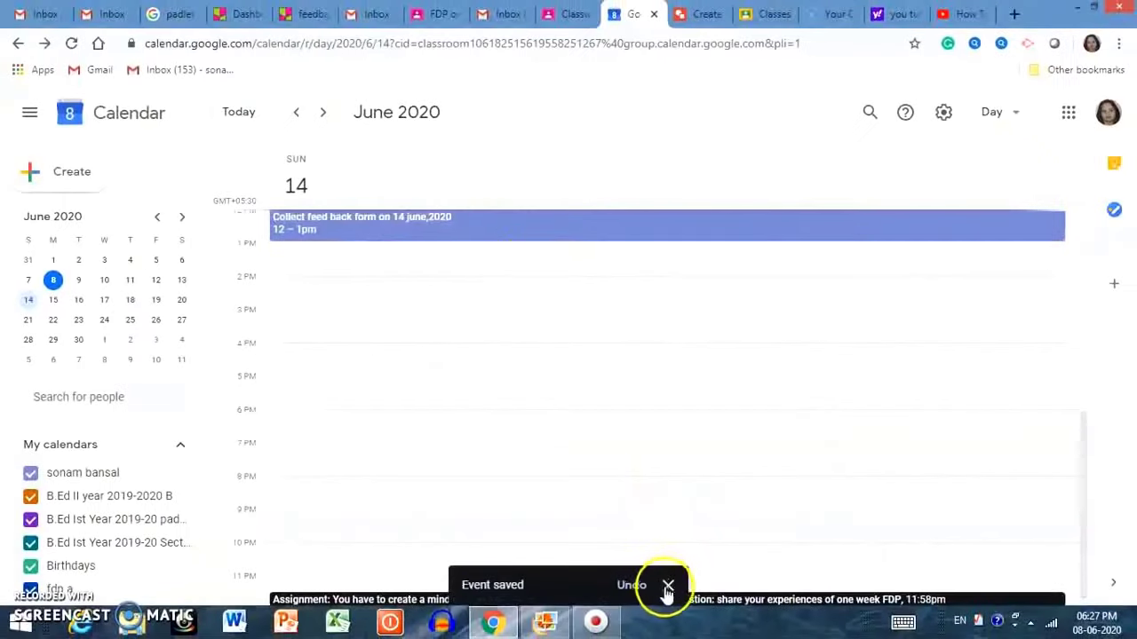
click(668, 586)
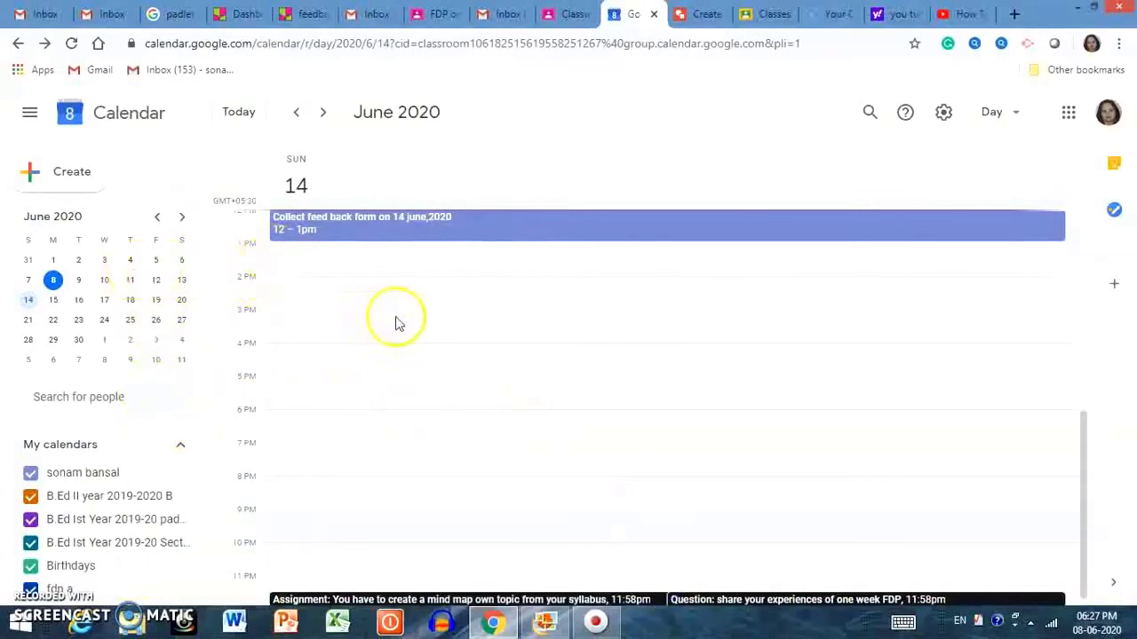
click(569, 13)
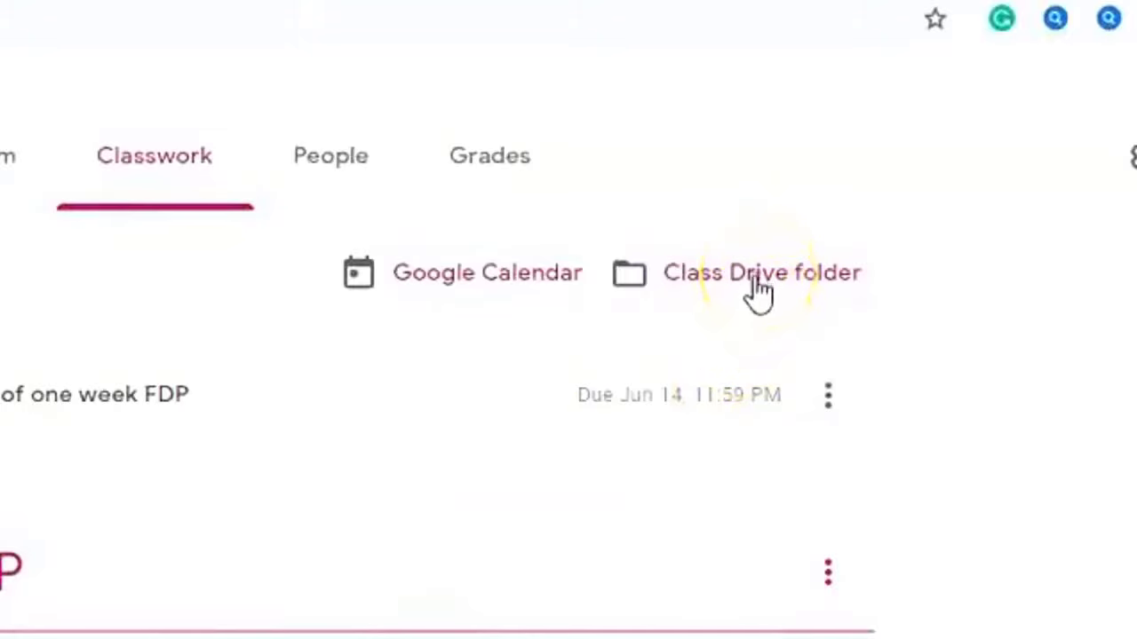
click(756, 285)
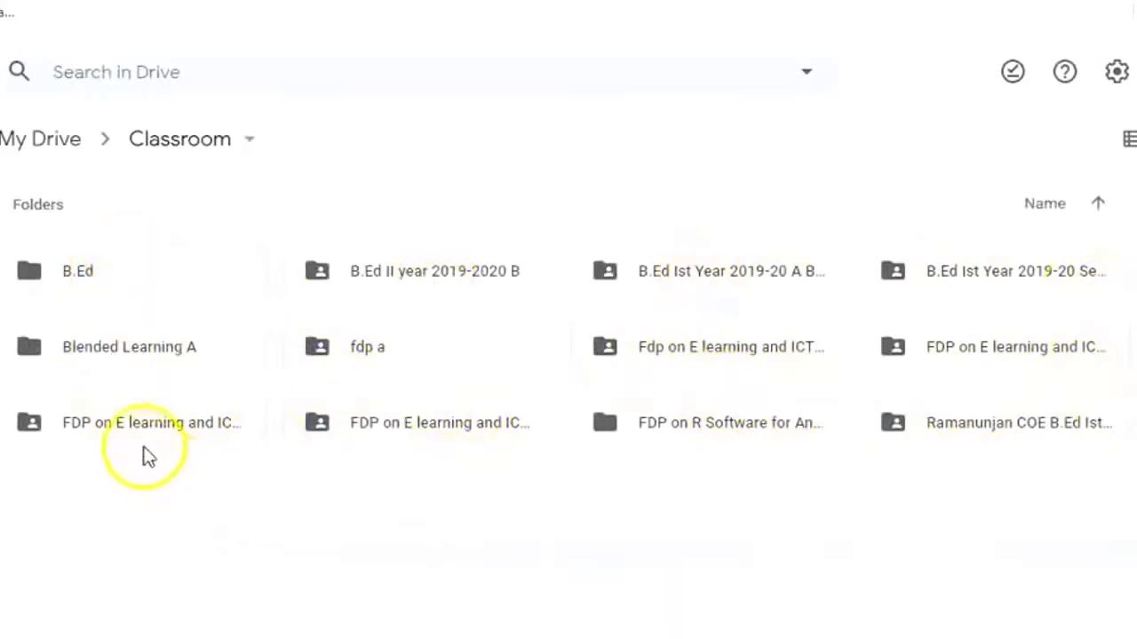
double_click(456, 419)
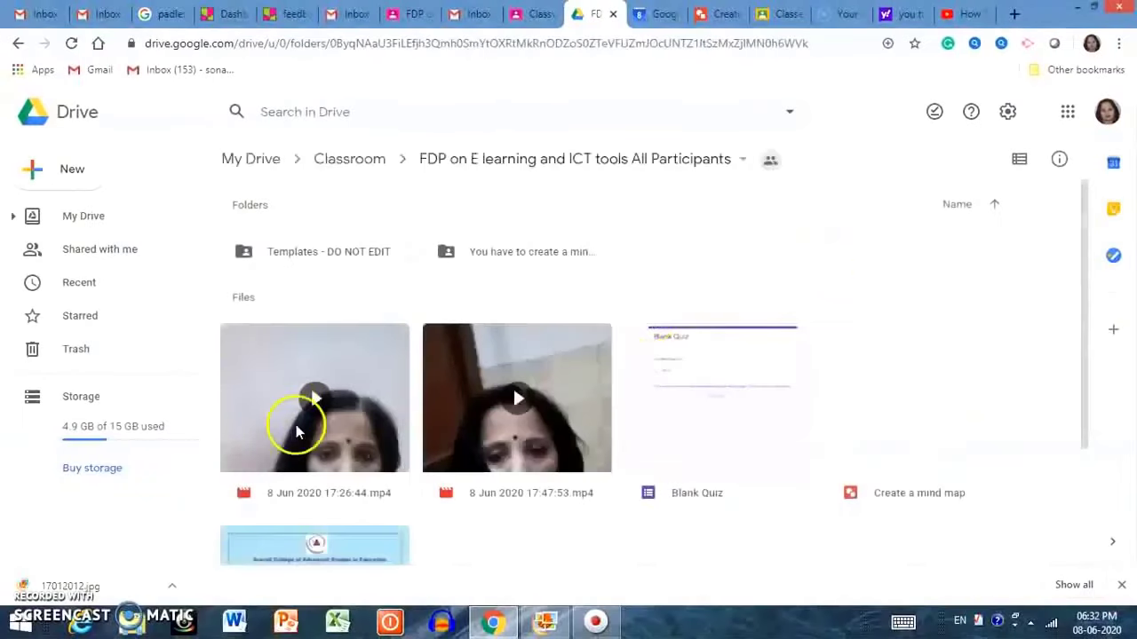
drag(1084, 313, 1092, 238)
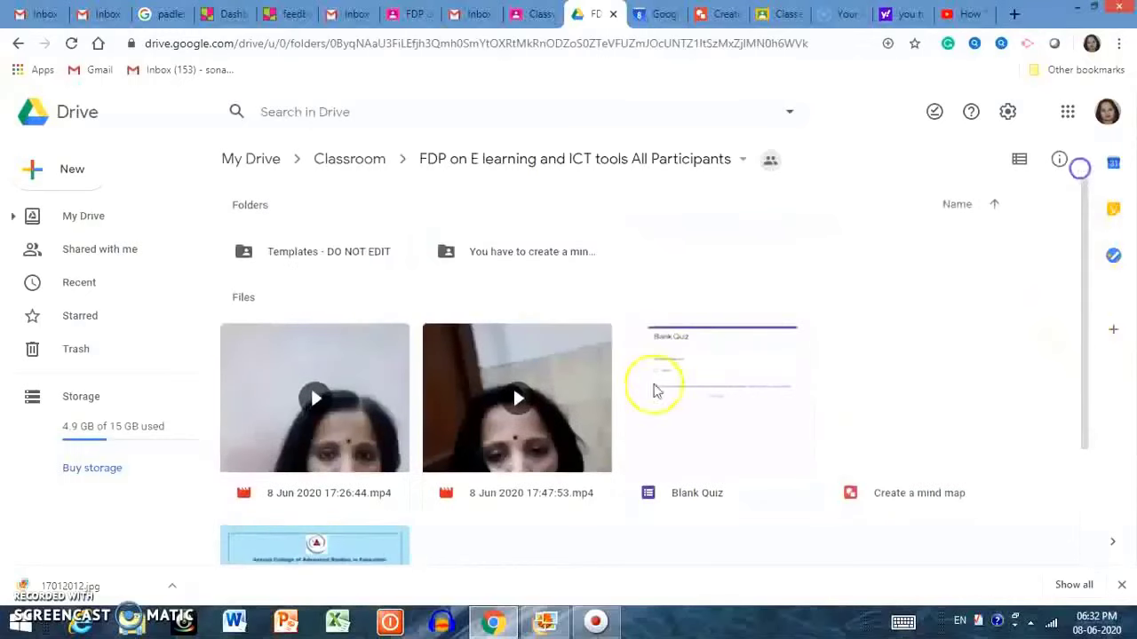
key(ctrl+shift+Tab)
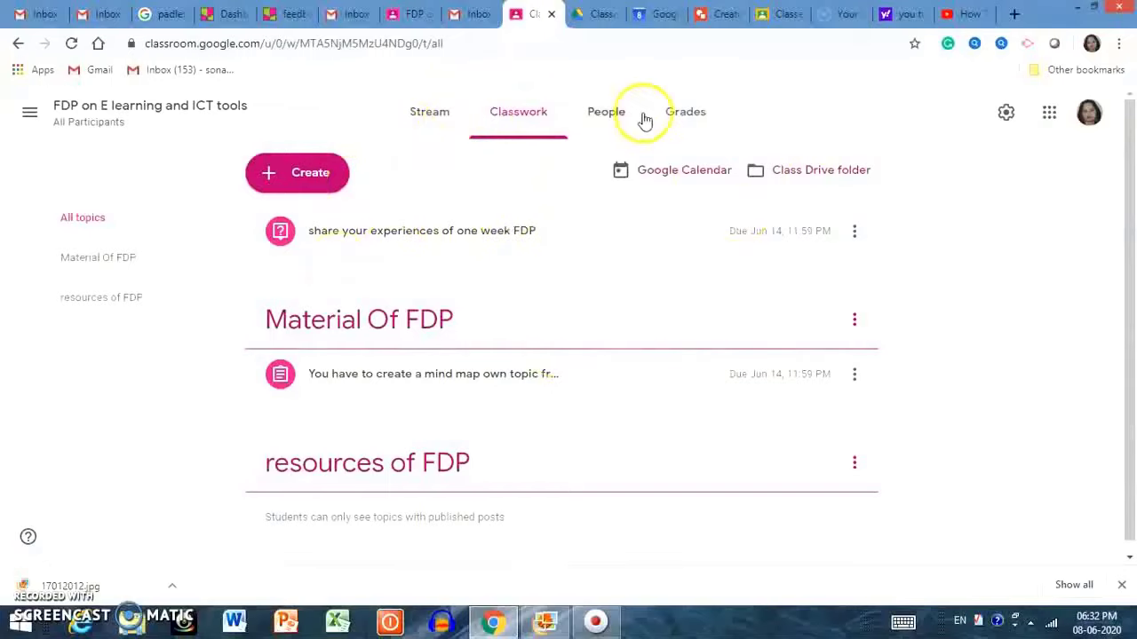
As the student, open Classwork, dismiss the topic filters tip, and open the 'share your experiences' question.
click(414, 12)
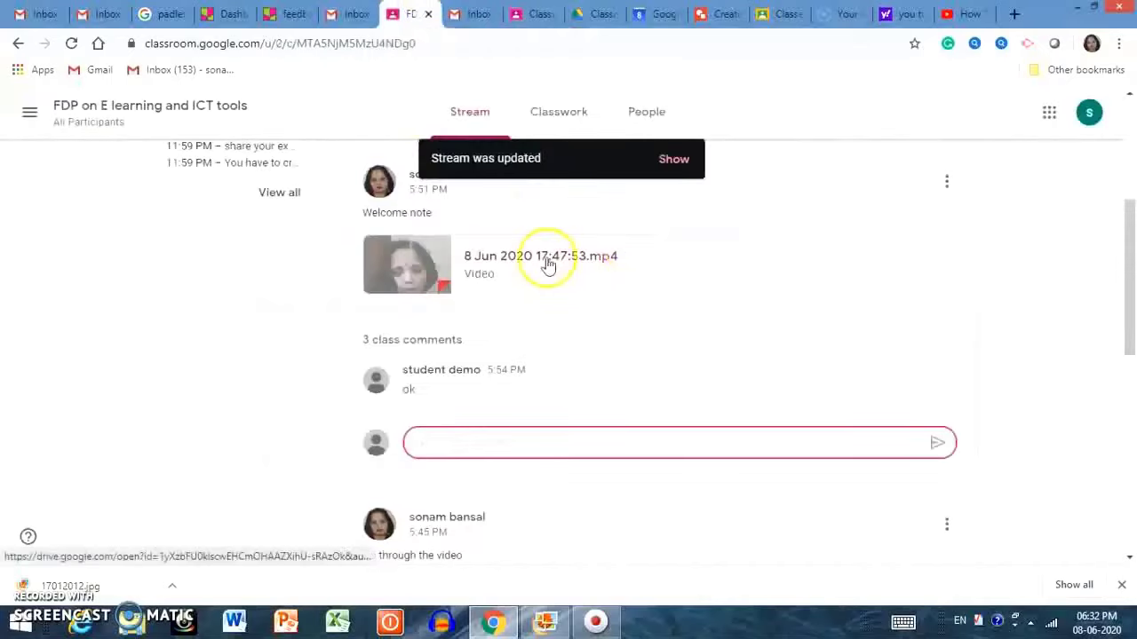
click(578, 125)
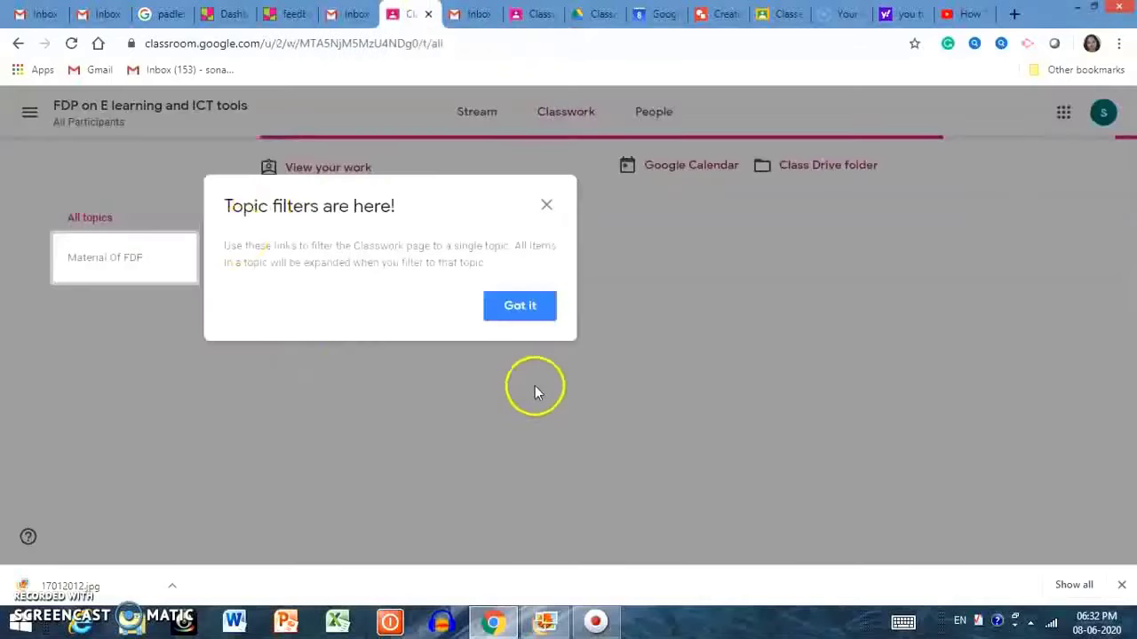
click(524, 306)
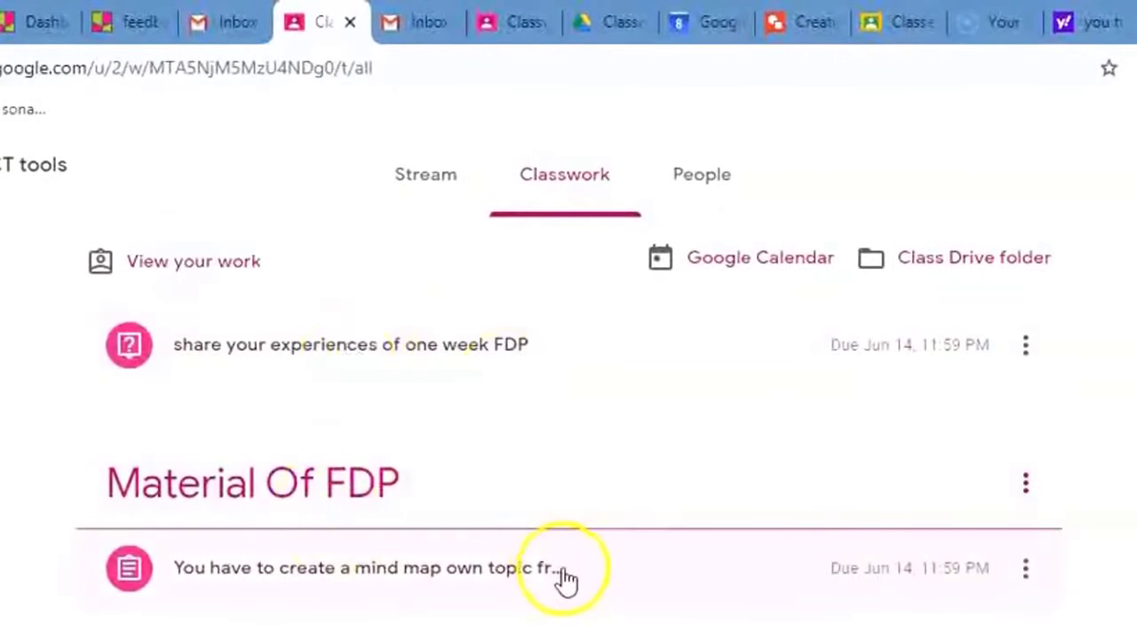
click(1026, 342)
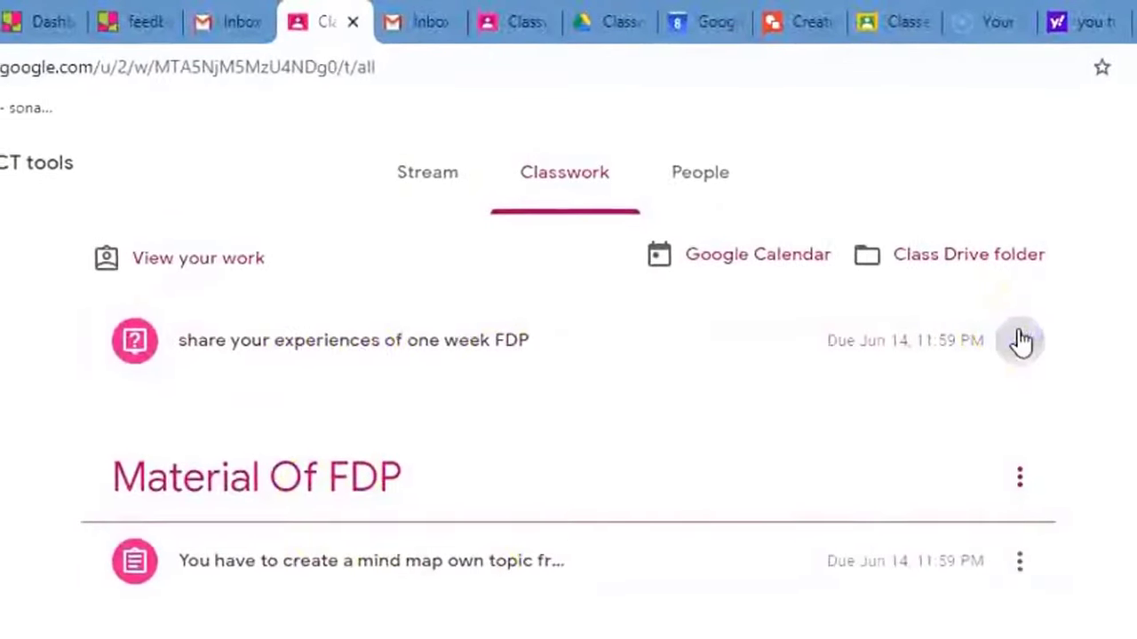
click(300, 524)
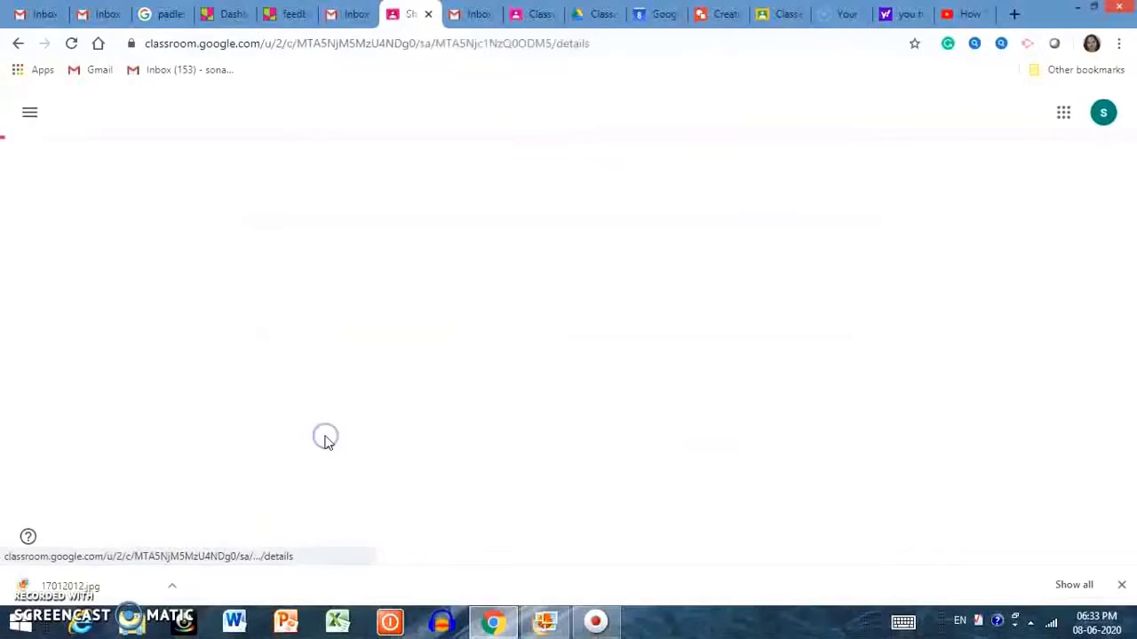
Answer the question with 'good experience' and turn it in.
click(891, 217)
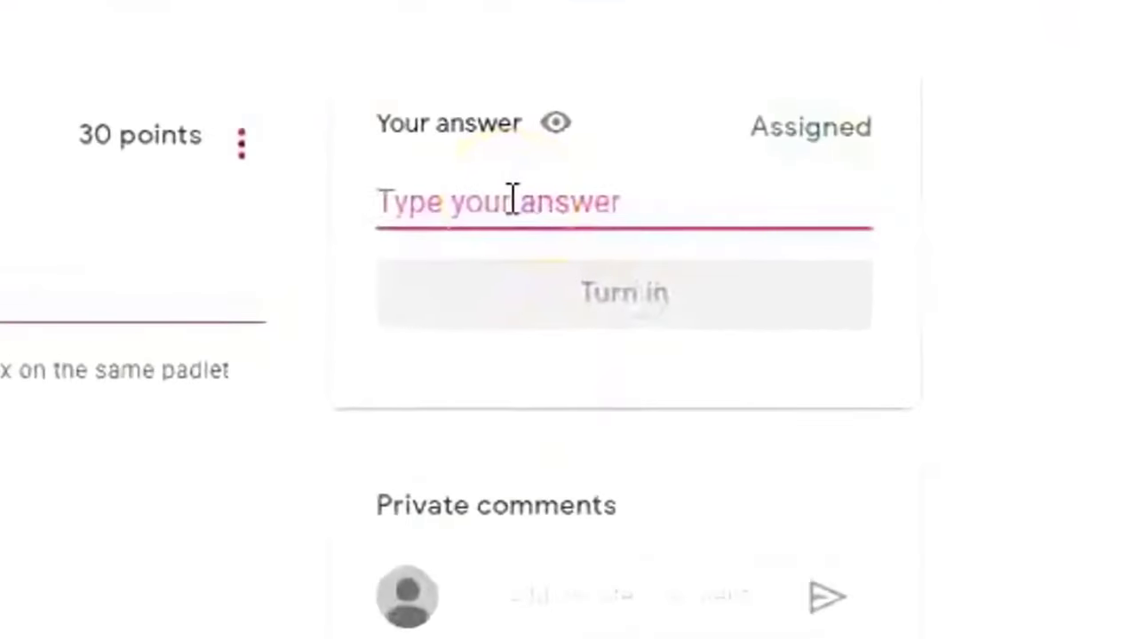
text(good ex)
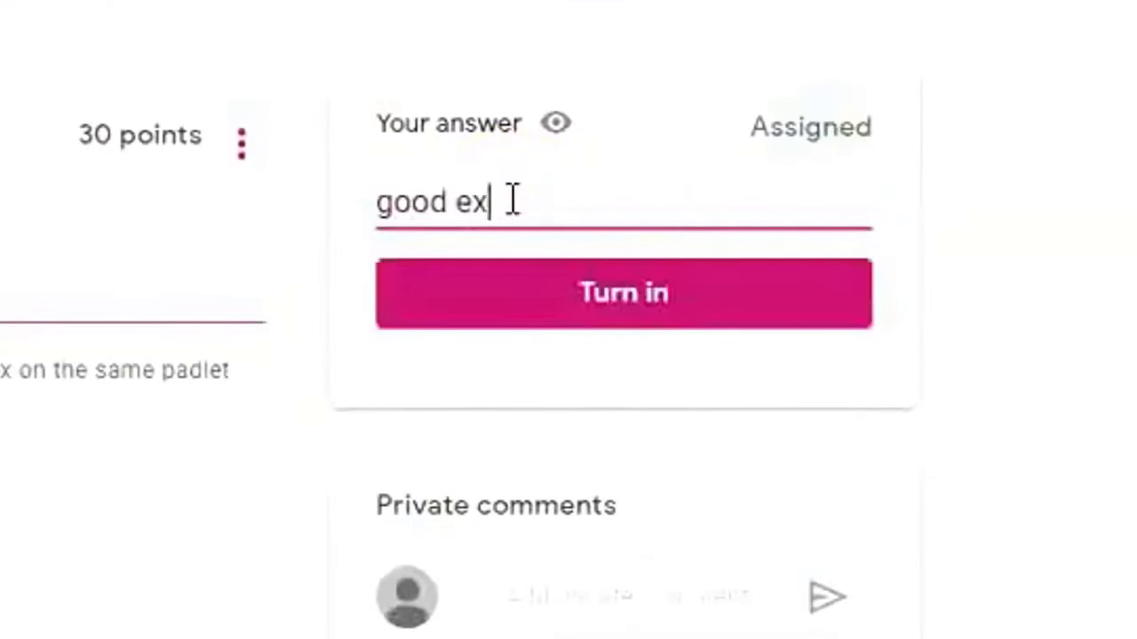
text(perience)
click(640, 300)
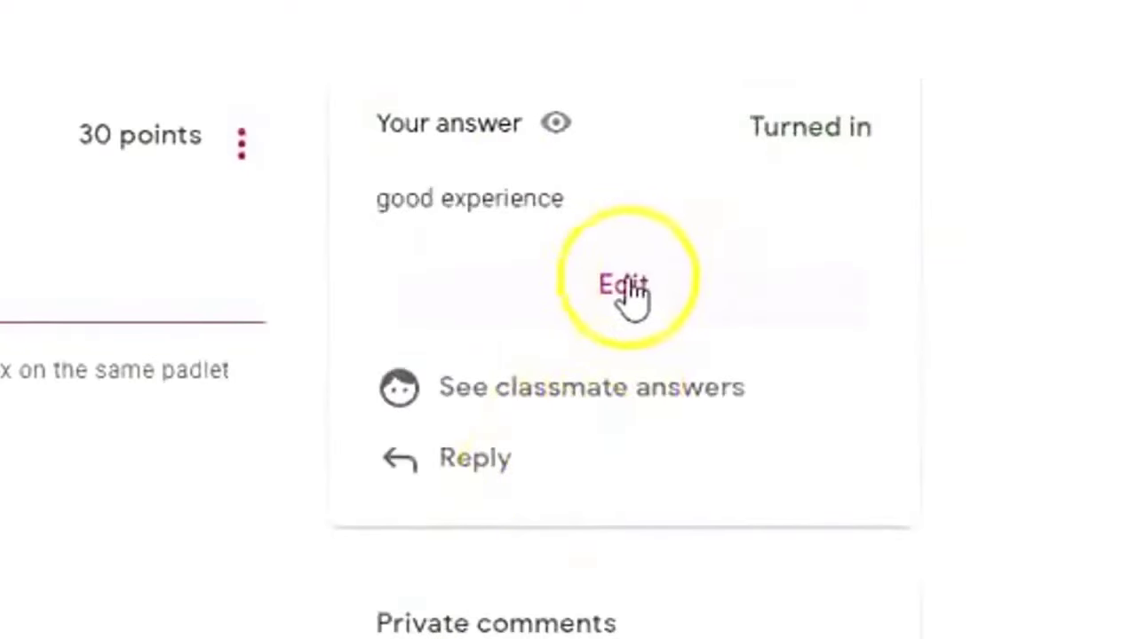
Edit the submitted answer, view classmates' answers, and turn the revised answer in again.
click(628, 284)
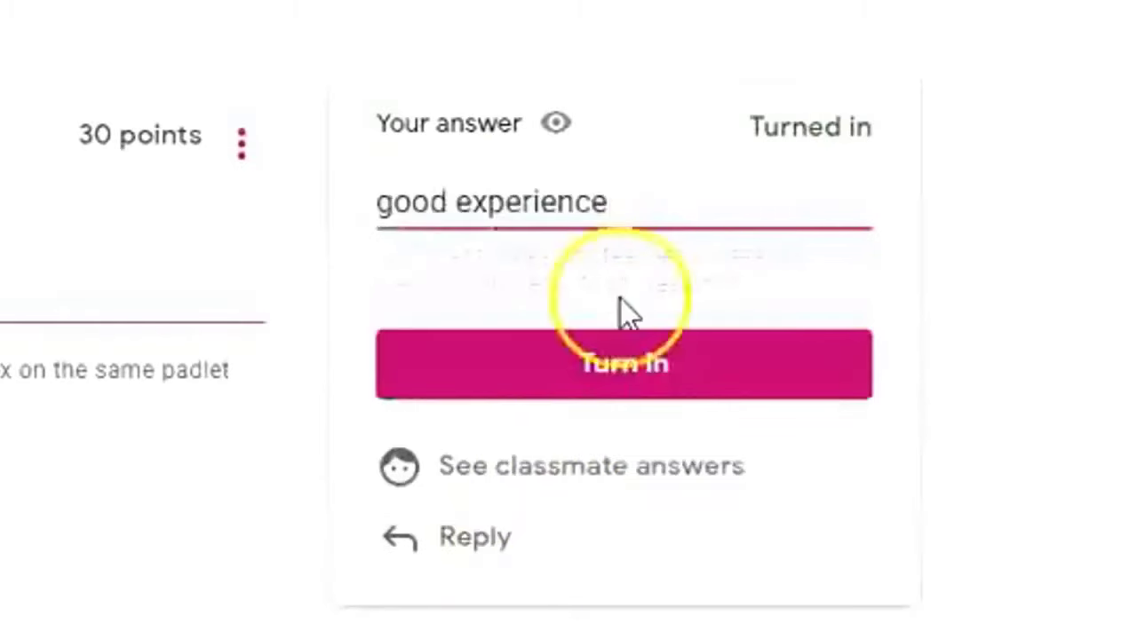
click(477, 536)
click(825, 559)
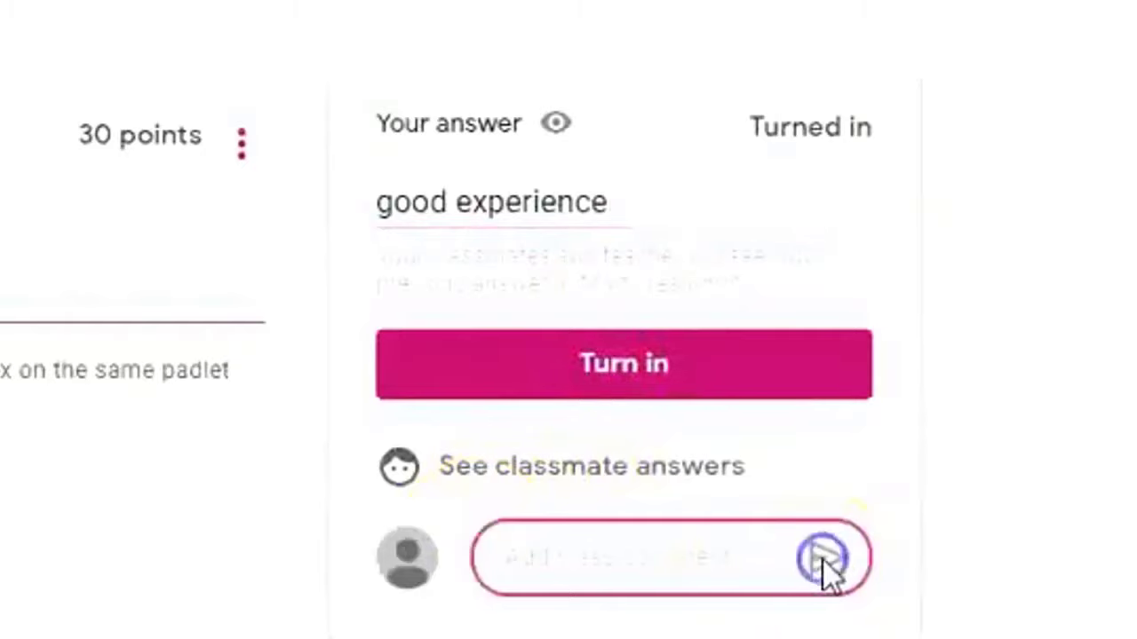
click(602, 569)
click(569, 542)
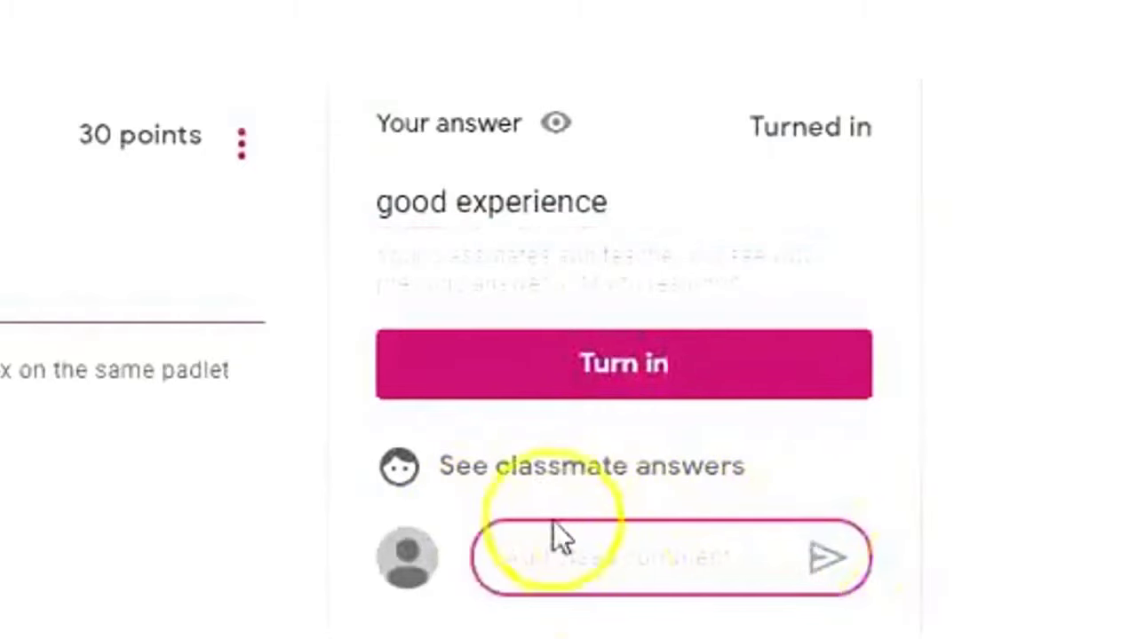
click(542, 466)
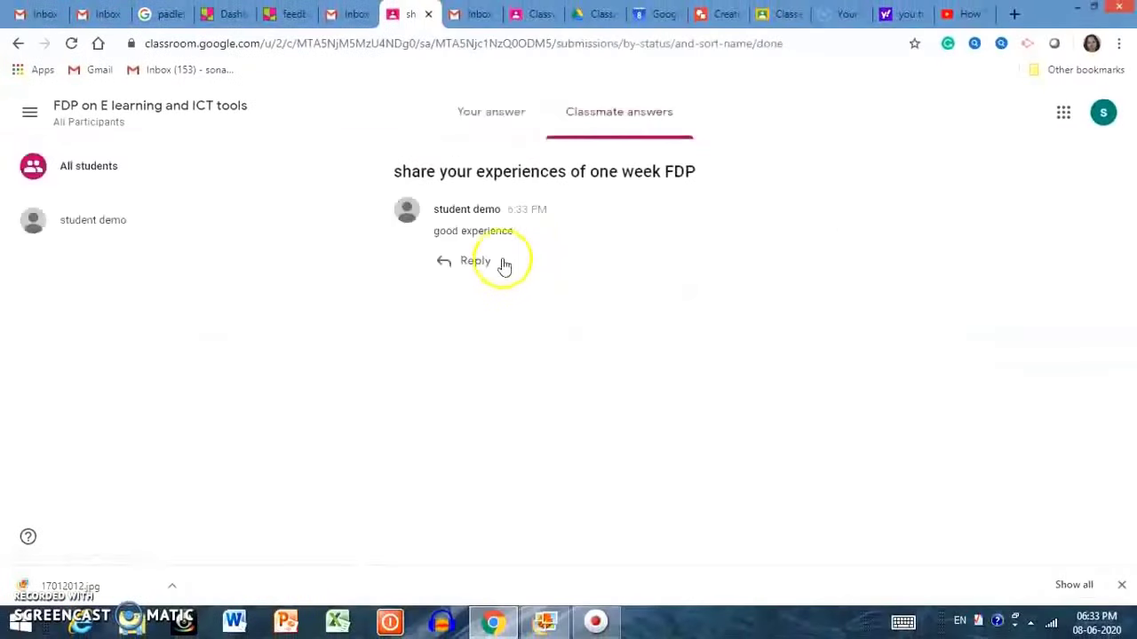
key(alt+Left)
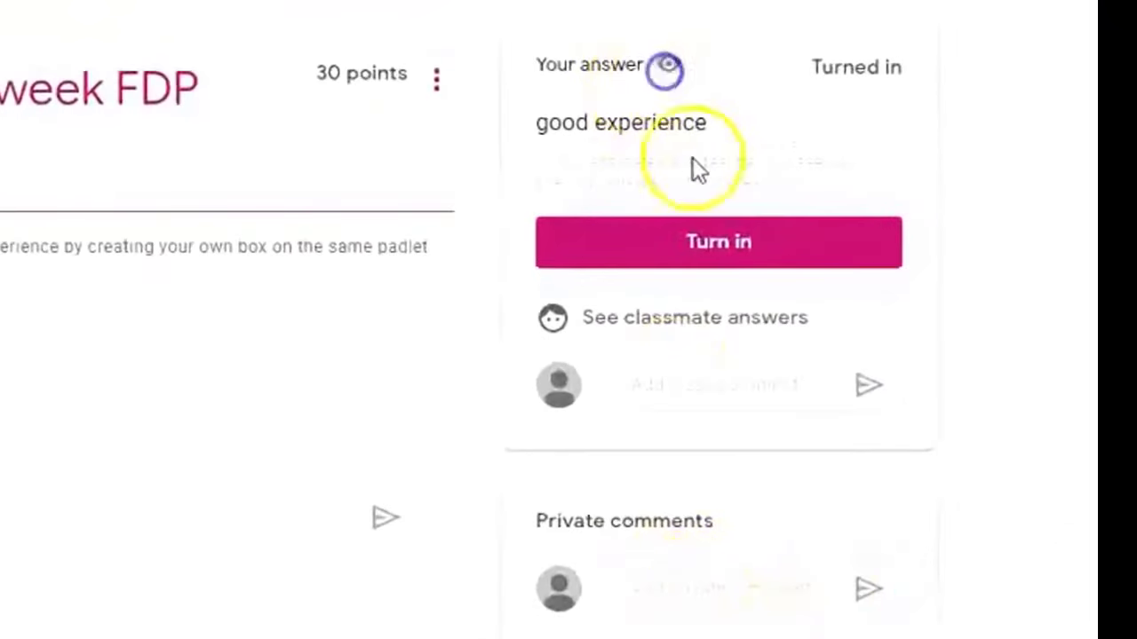
click(718, 244)
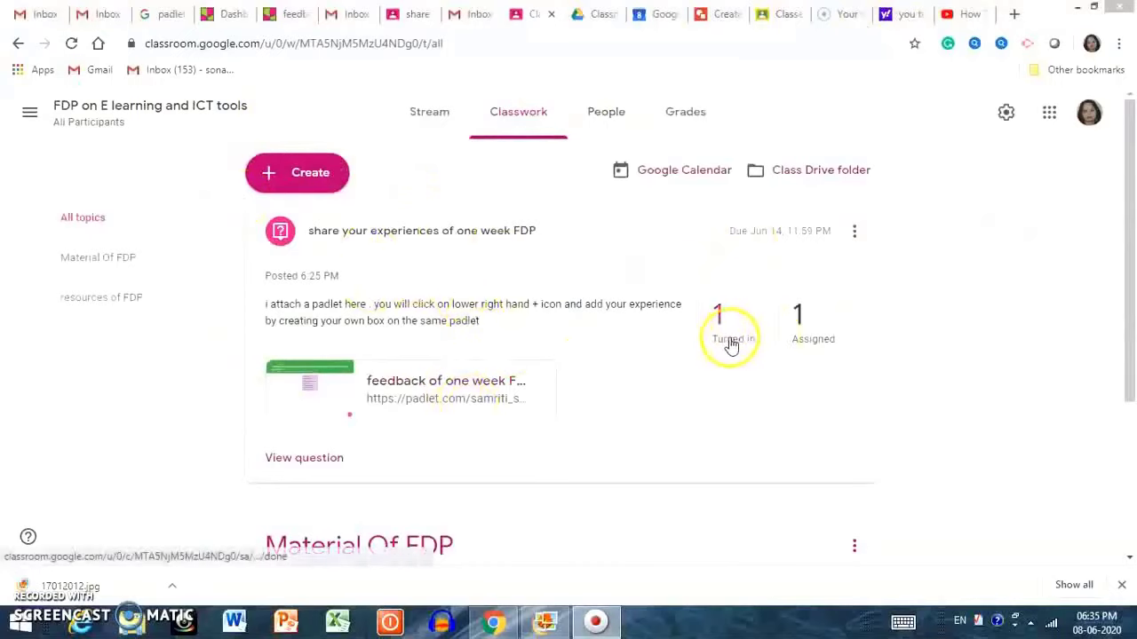
Expand the 'share your experiences' question to see its one turned-in answer.
click(449, 242)
click(446, 243)
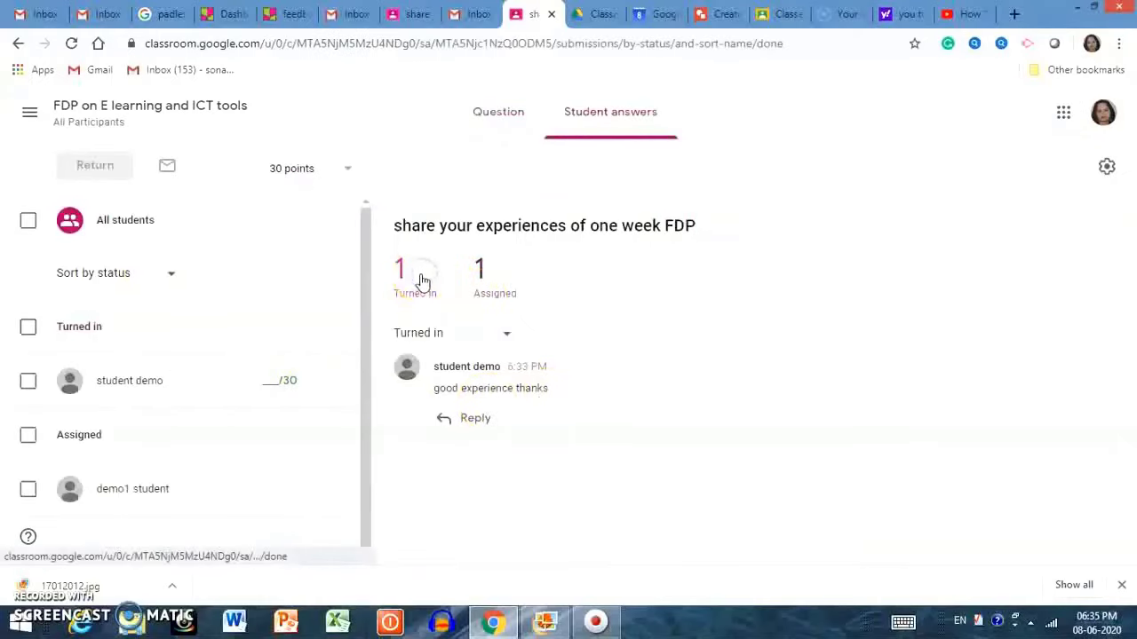
Grade student demo's answer 25 and return it.
click(273, 379)
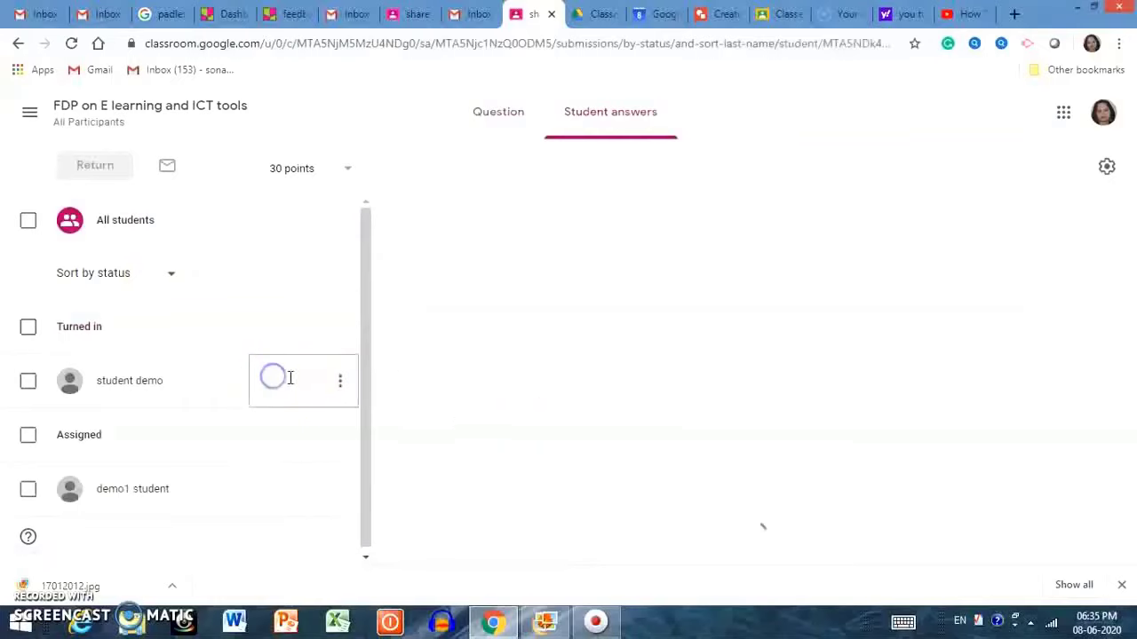
text(25)
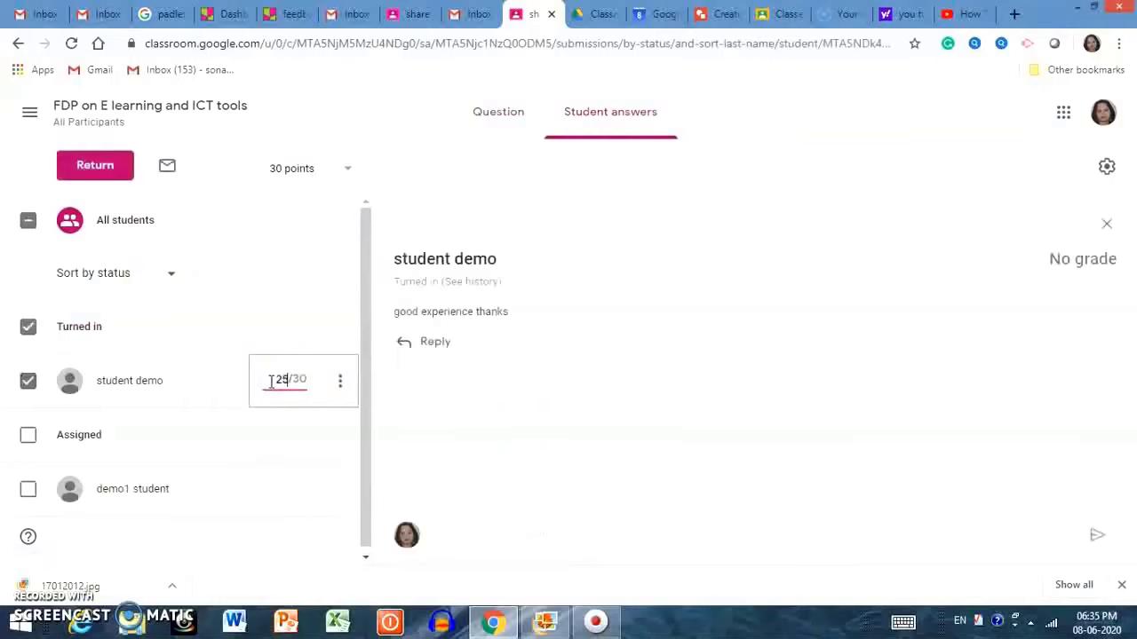
click(96, 165)
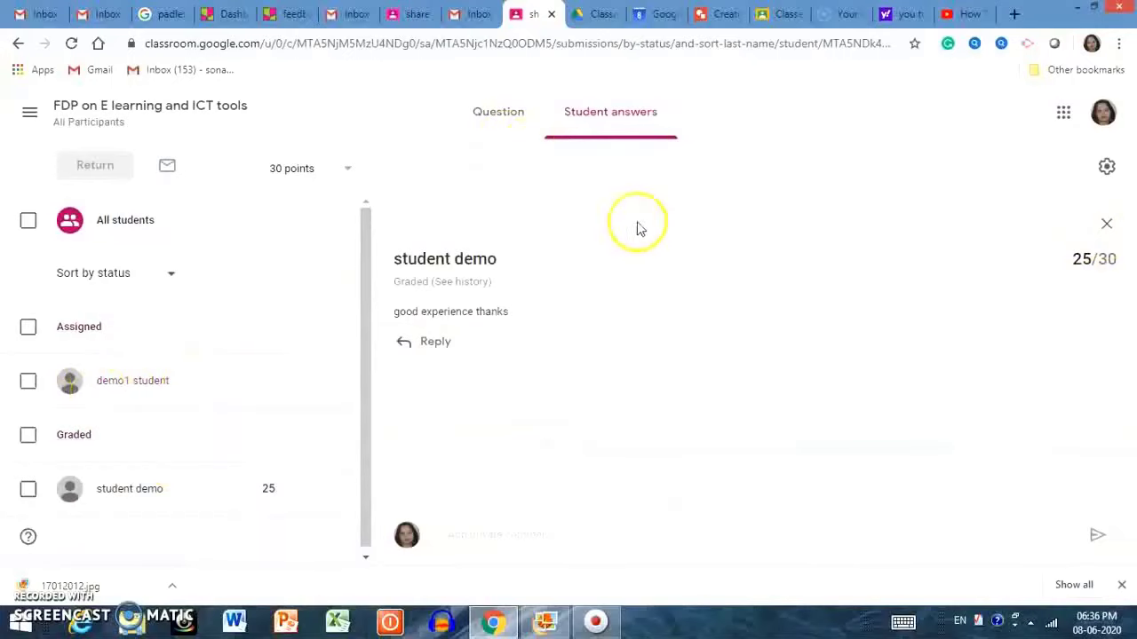
Review the point value options and demo1 student's submission, then go back to Classwork.
click(348, 170)
click(97, 168)
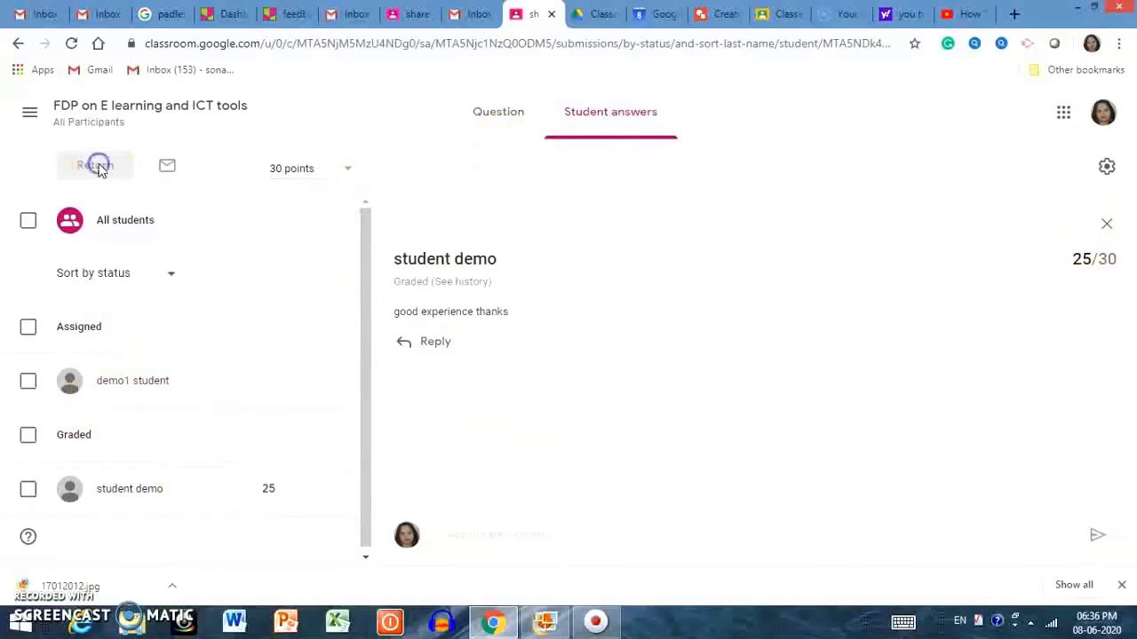
click(29, 219)
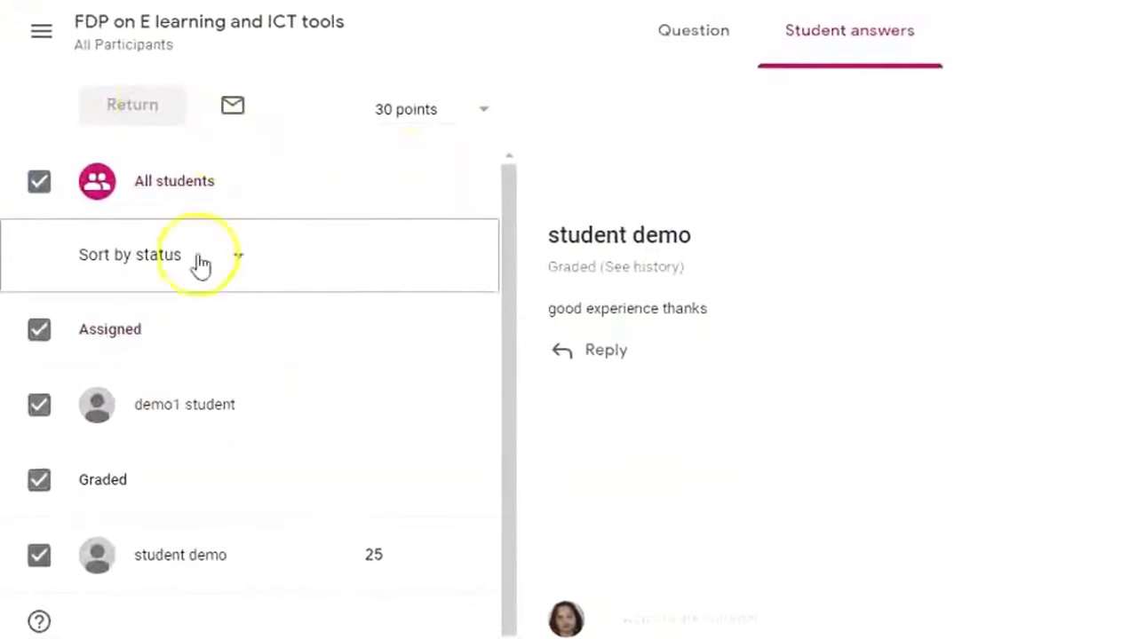
click(487, 404)
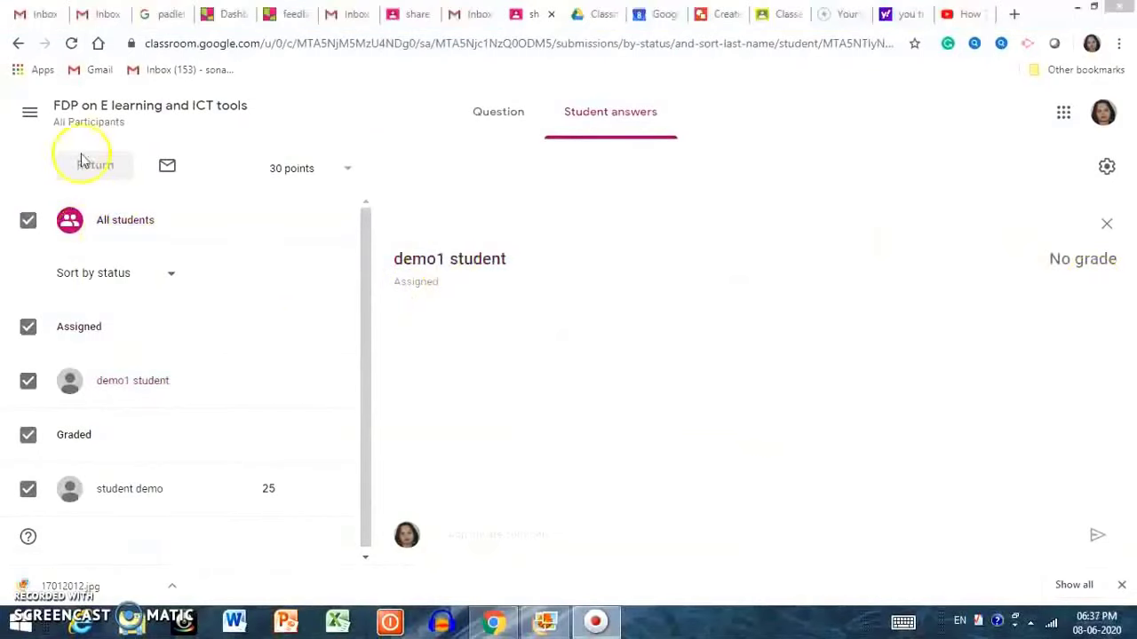
click(16, 45)
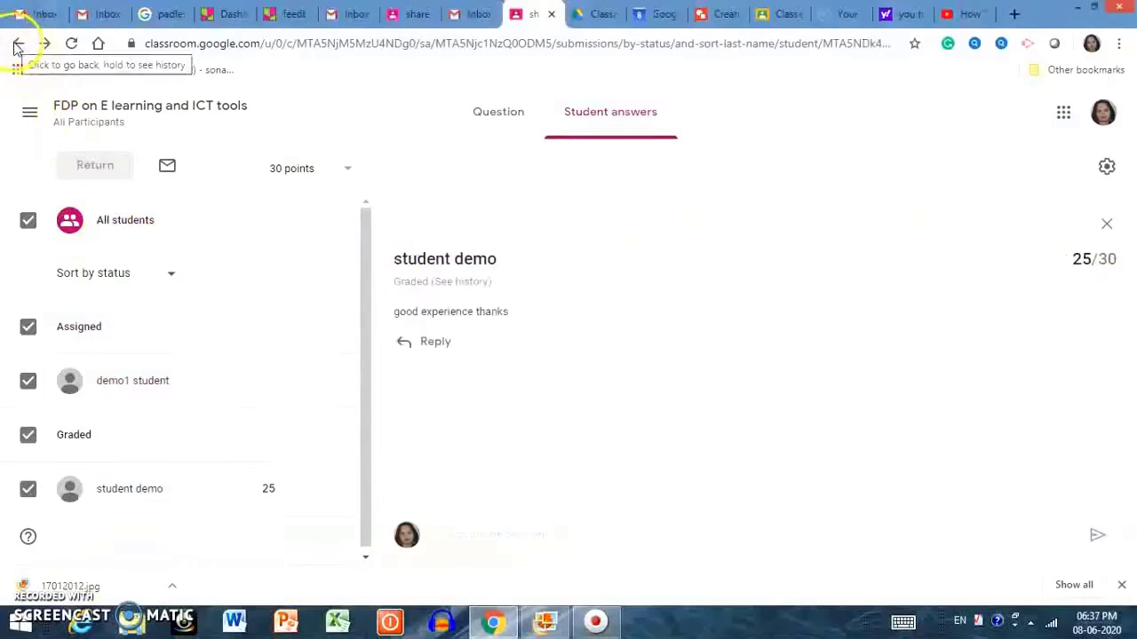
click(18, 44)
Review the class grades overview, then open the People list.
click(689, 123)
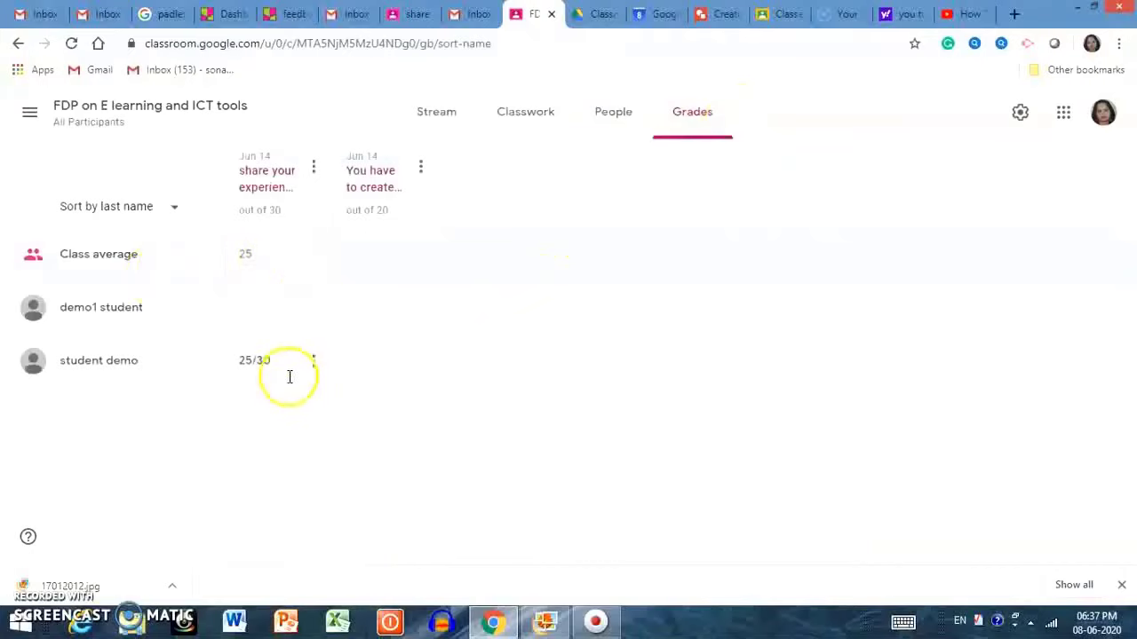
mouse_move(258, 307)
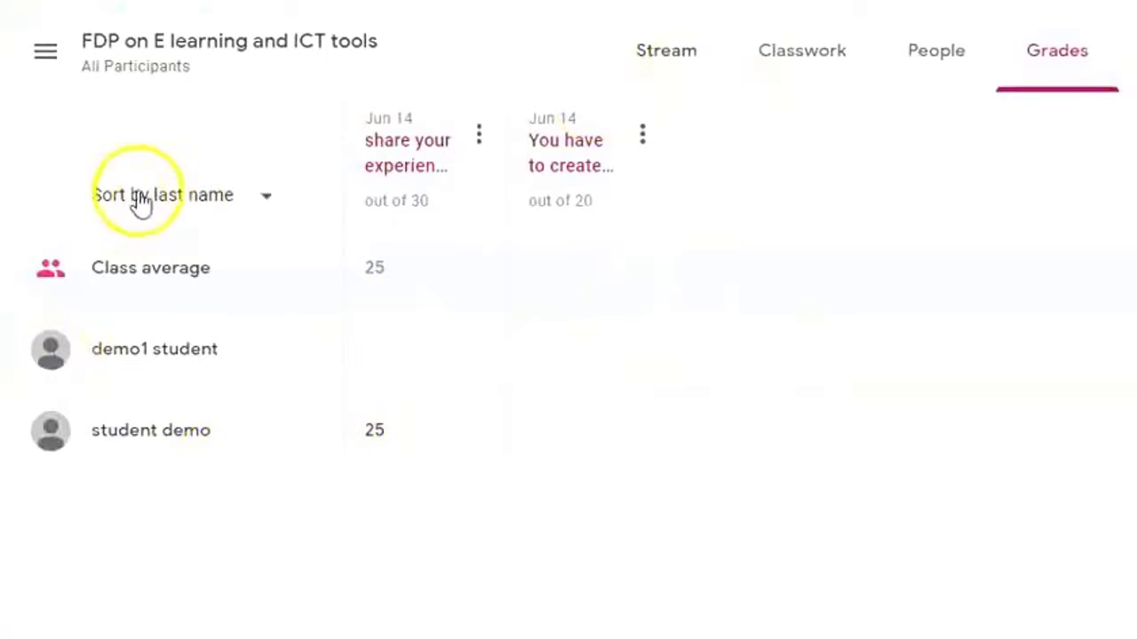
click(942, 55)
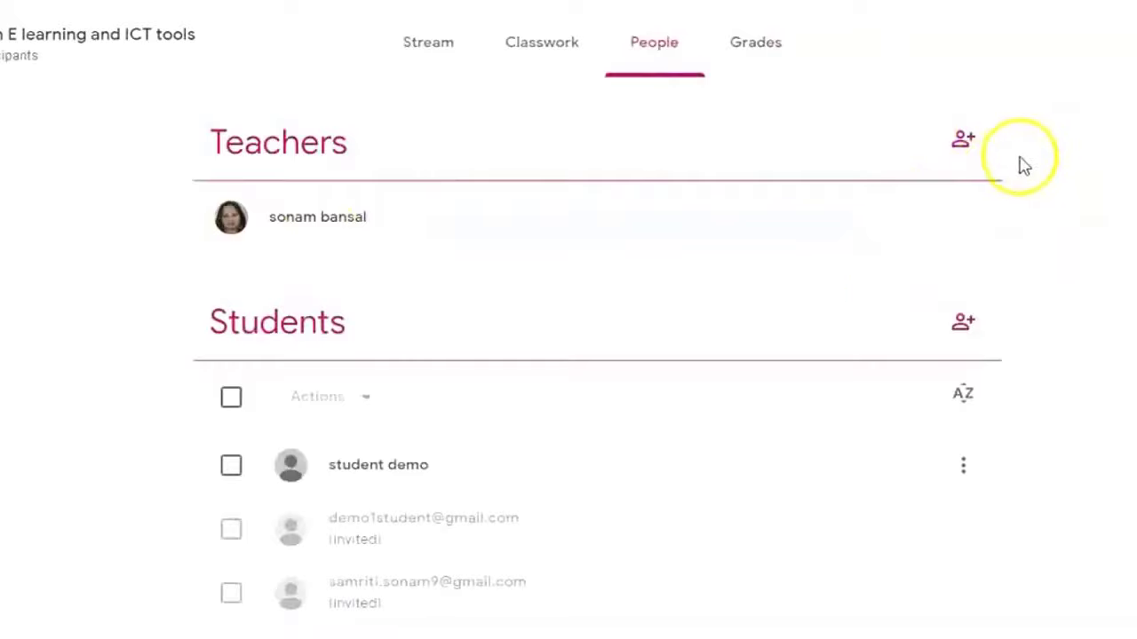
Invite a co-teacher, adding the suggested teacher's address.
click(963, 144)
click(424, 150)
text(s)
key(BackSpace)
click(497, 272)
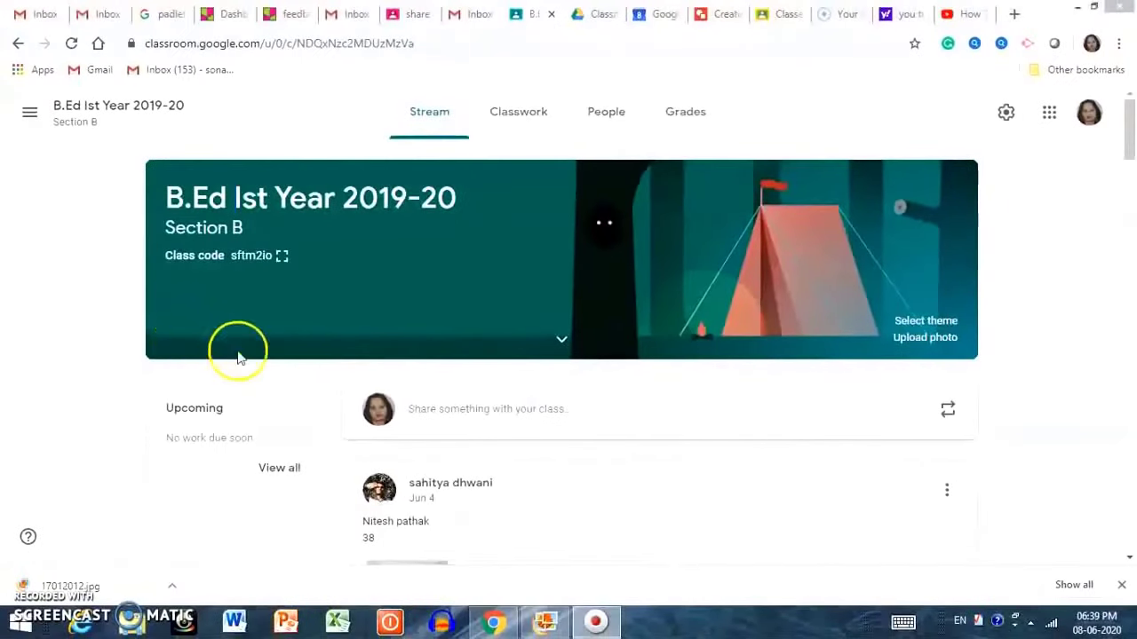
Browse the B.Ed Ist Year 2019-20 class's stream and classwork, then open its Grades page.
scroll(260, 383, down, 3)
scroll(259, 384, down, 15)
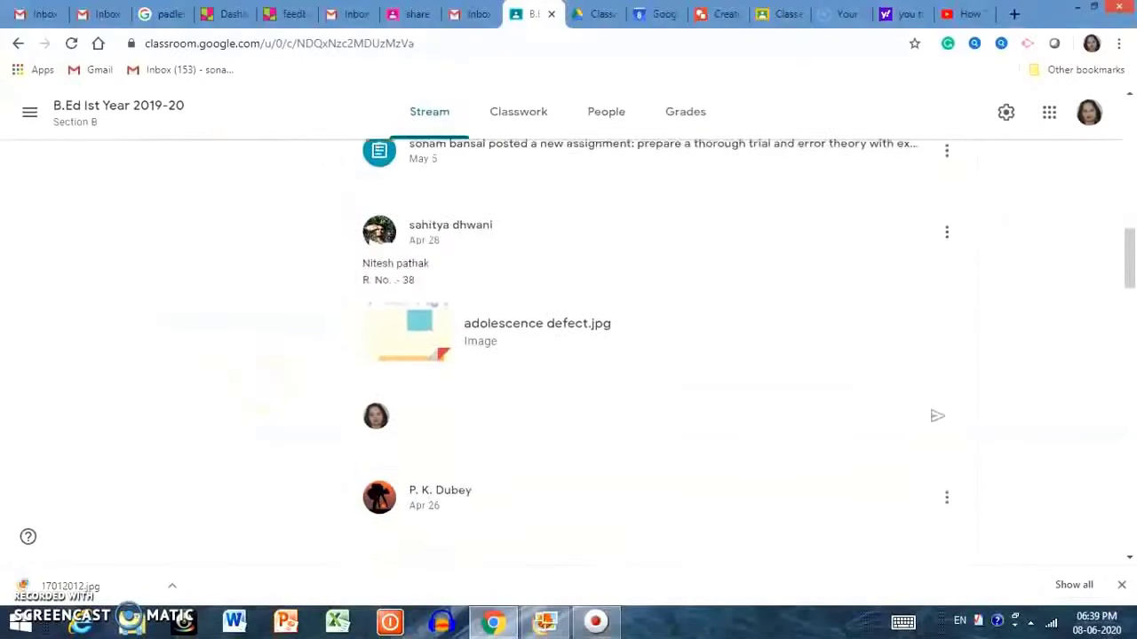
scroll(657, 355, down, 13)
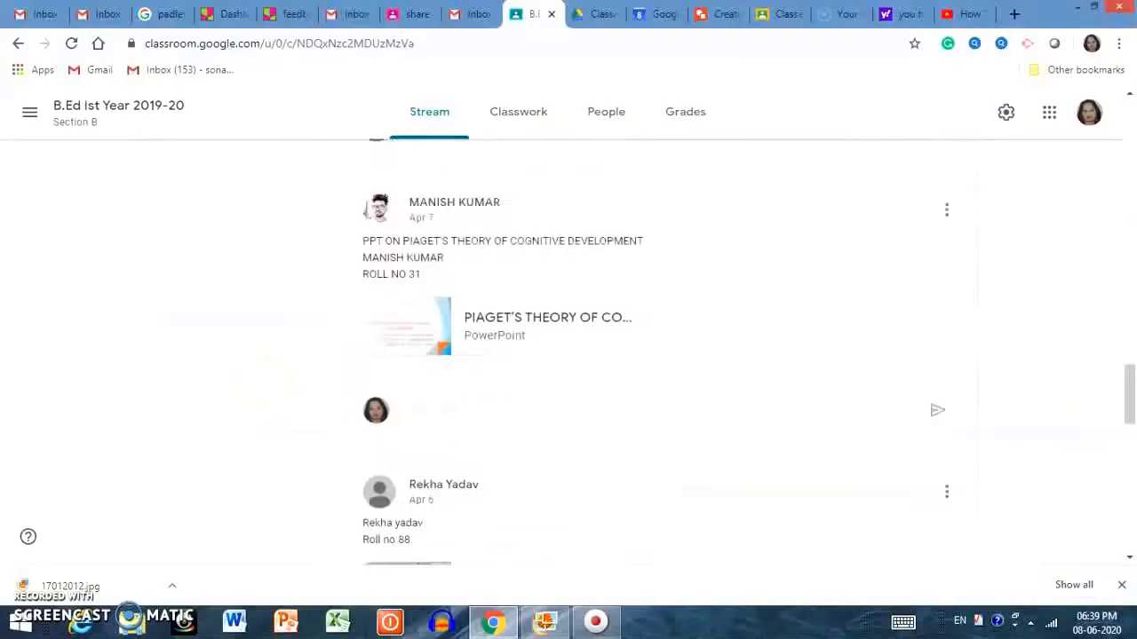
key(Home)
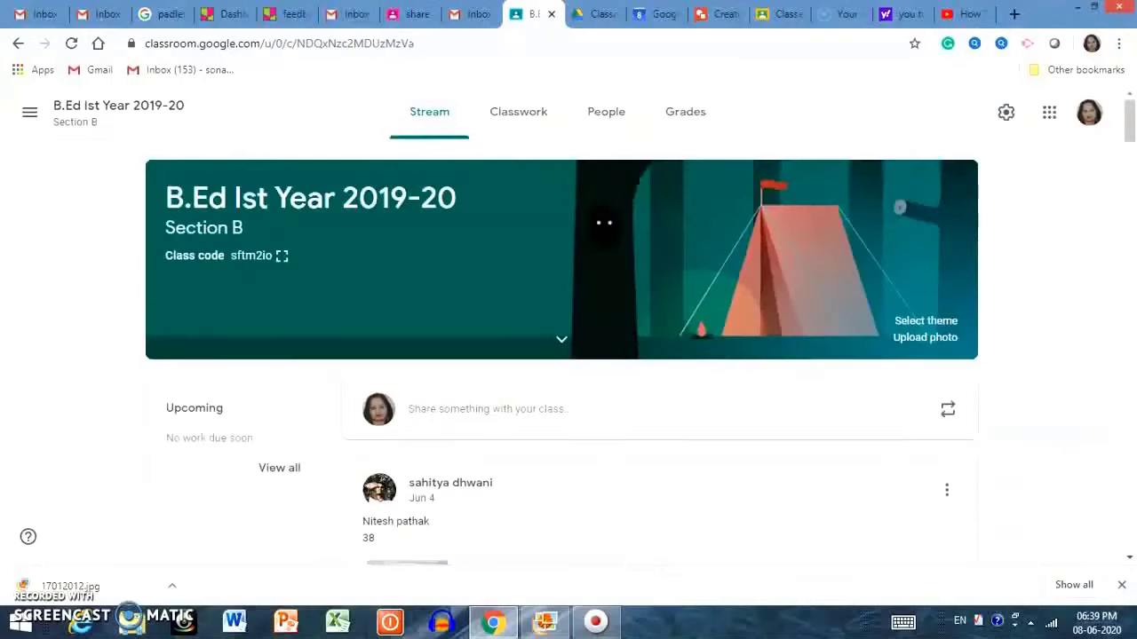
click(520, 109)
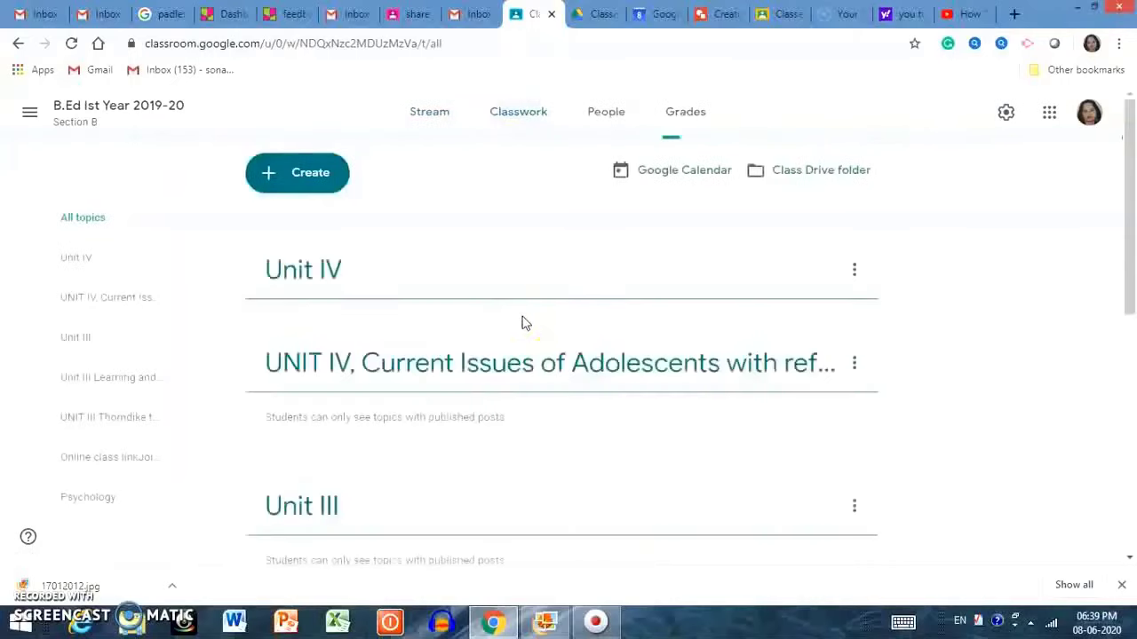
scroll(523, 322, down, 3)
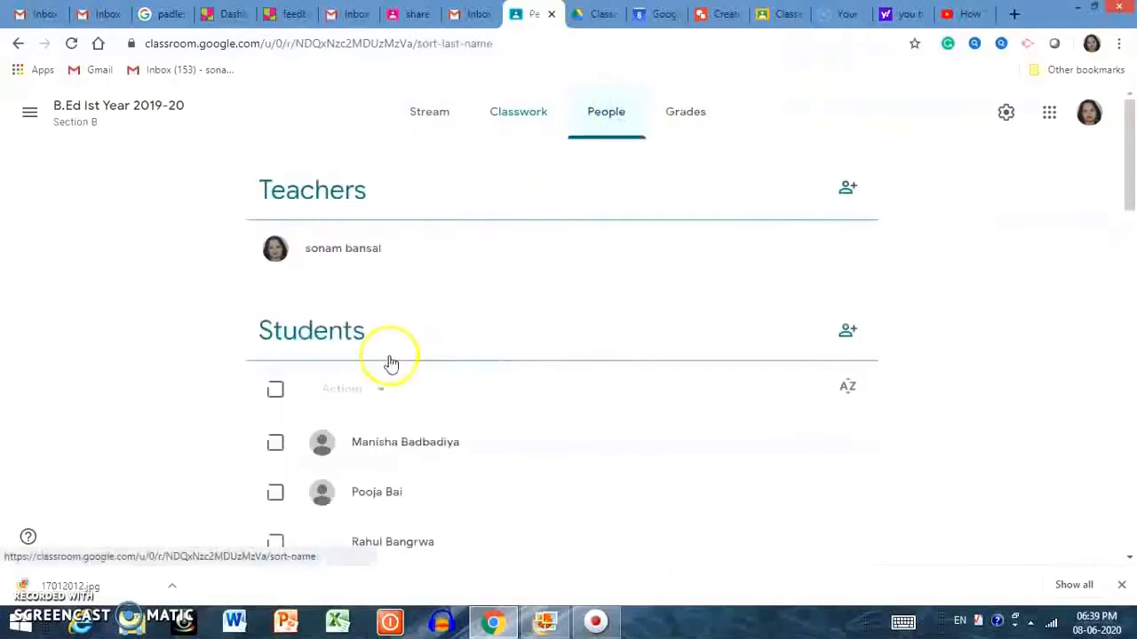
scroll(388, 363, down, 15)
scroll(568, 355, down, 4)
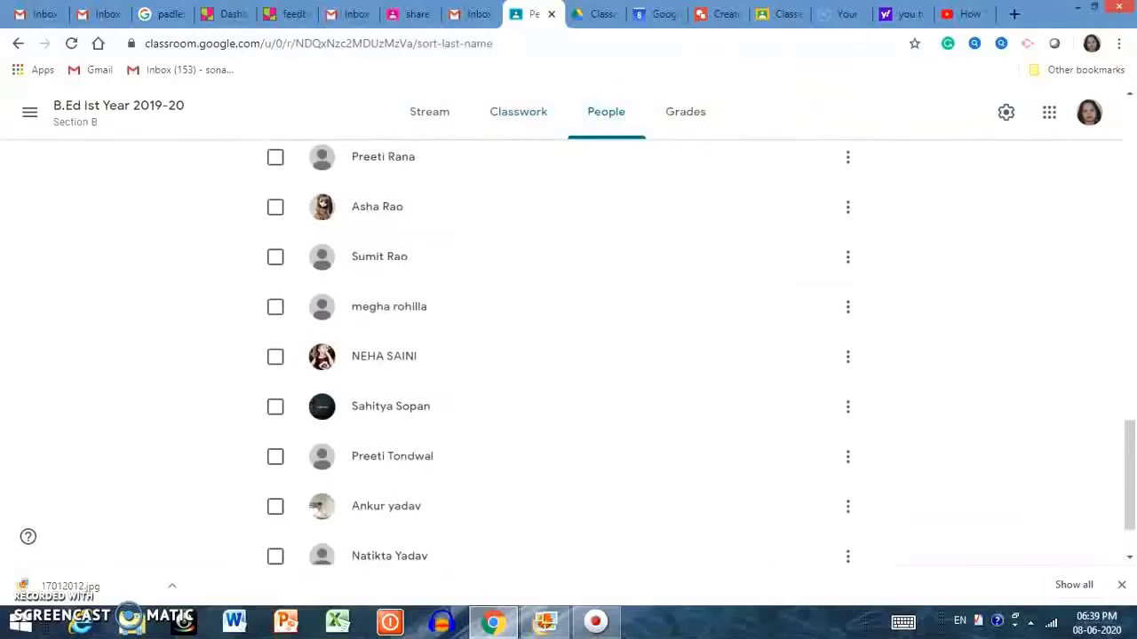
scroll(568, 355, up, 5)
scroll(568, 355, up, 6)
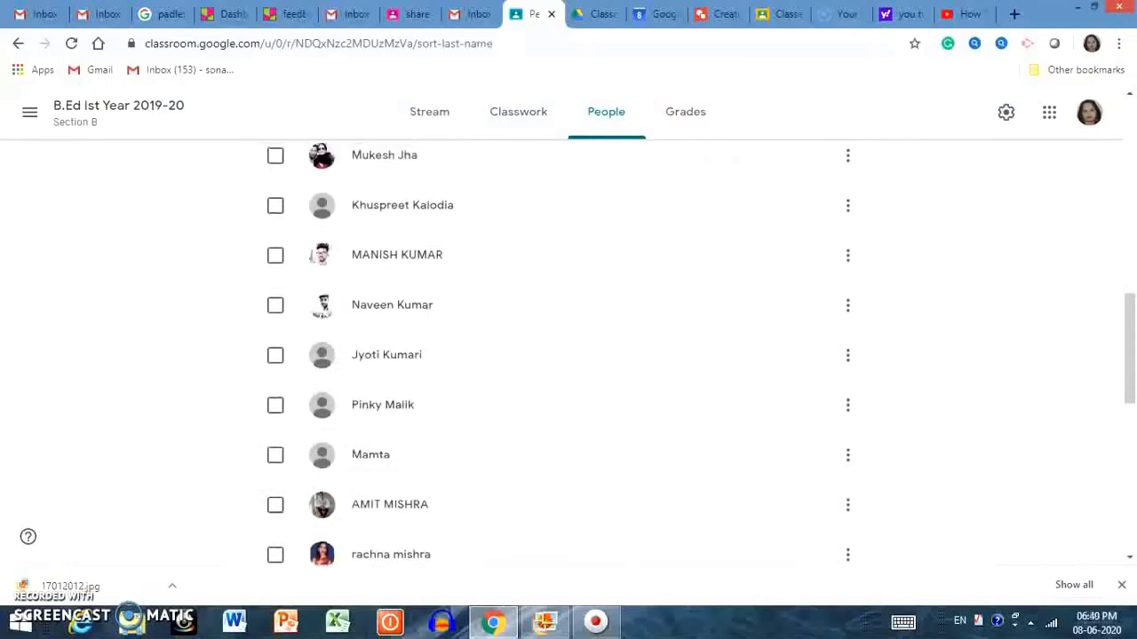
click(690, 112)
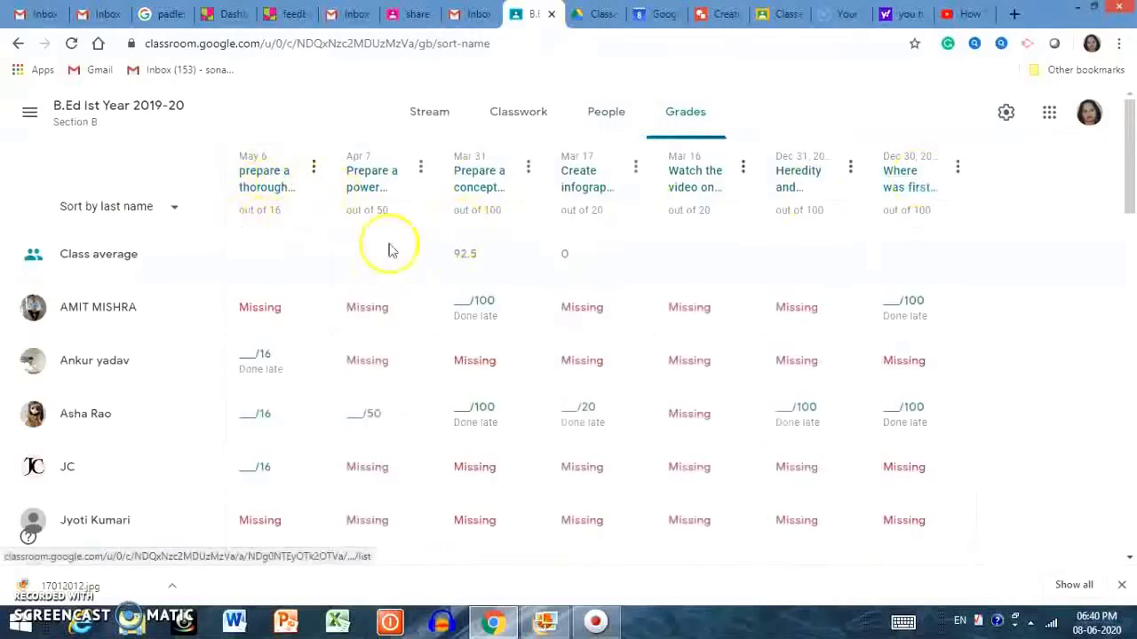
Enter a grade of 12 out of 16 for the second student's first assignment.
scroll(800, 365, down, 4)
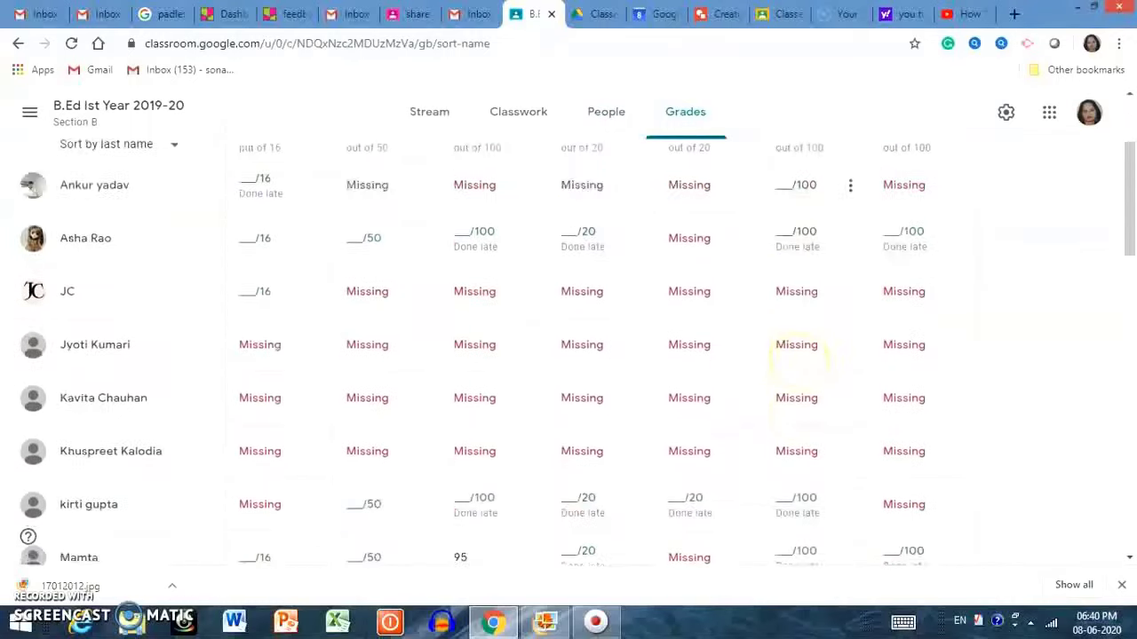
scroll(730, 432, up, 3)
scroll(730, 432, down, 6)
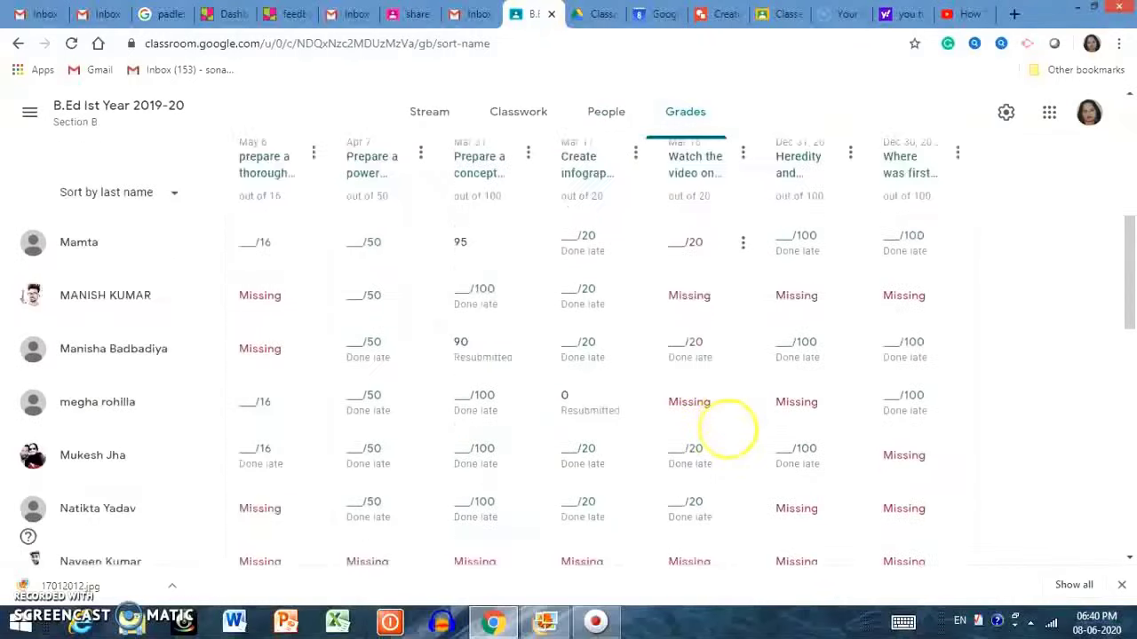
scroll(730, 432, down, 6)
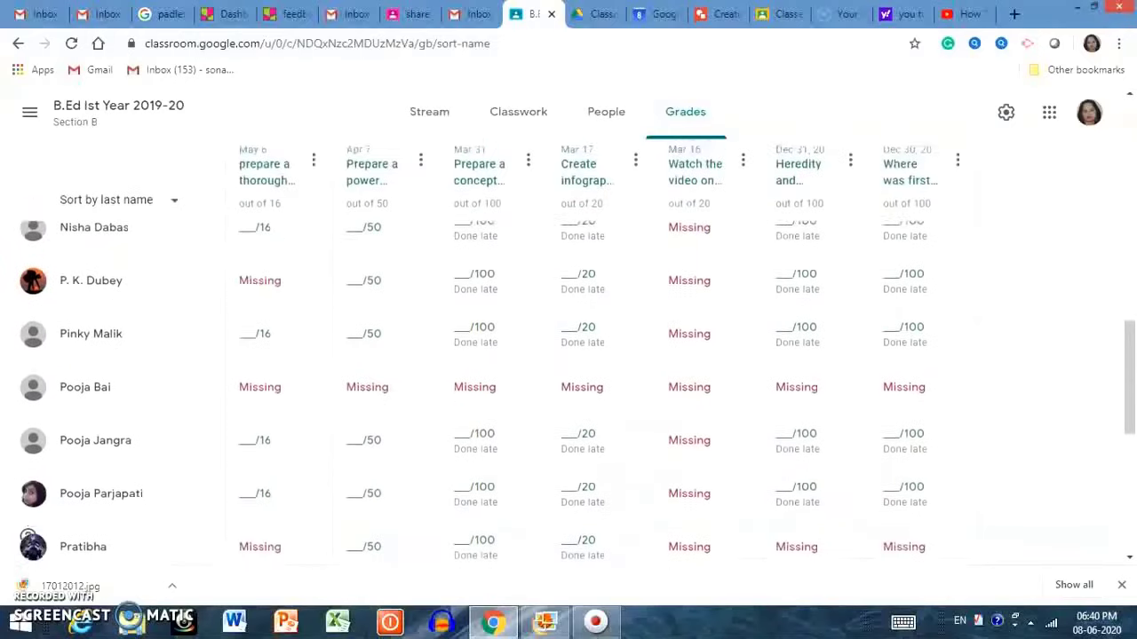
scroll(576, 353, down, 5)
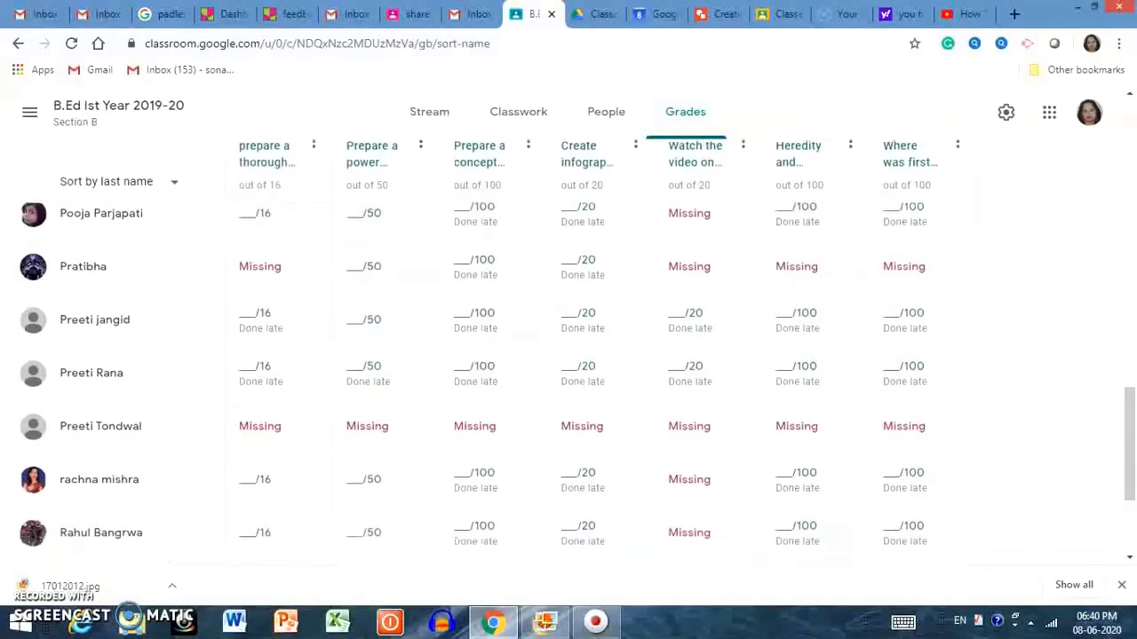
scroll(576, 391, down, 2)
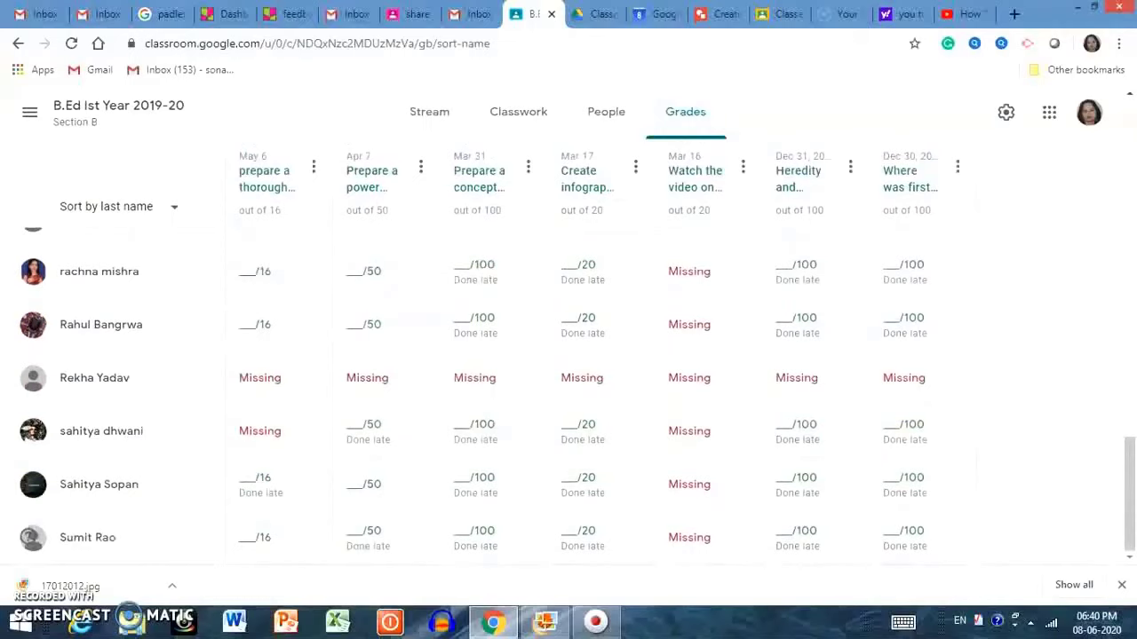
scroll(578, 390, up, 9)
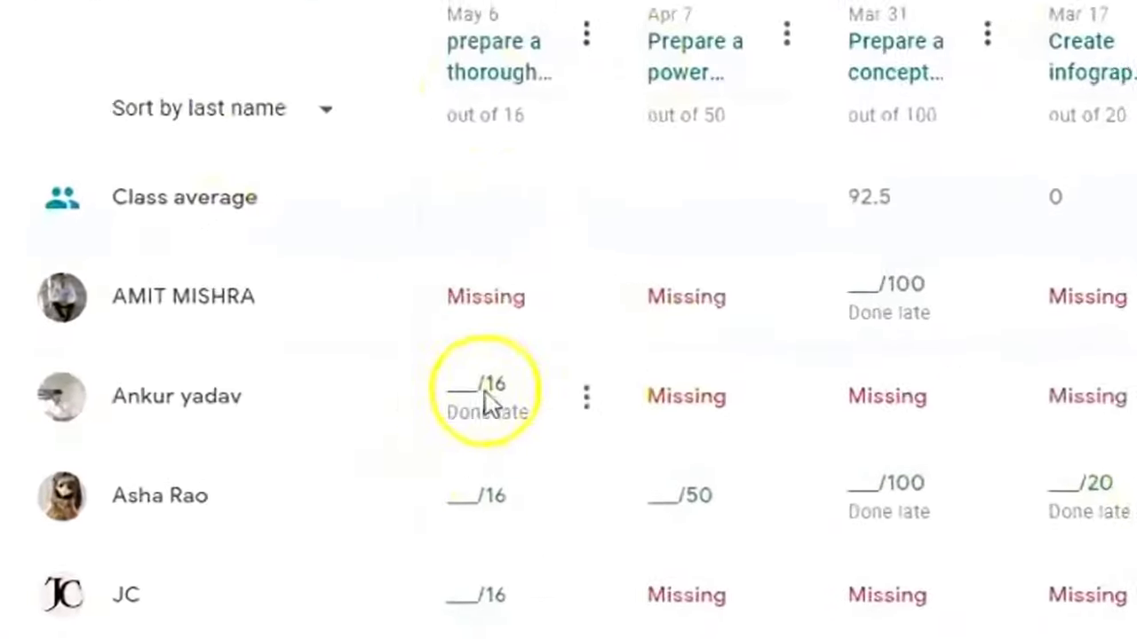
click(498, 390)
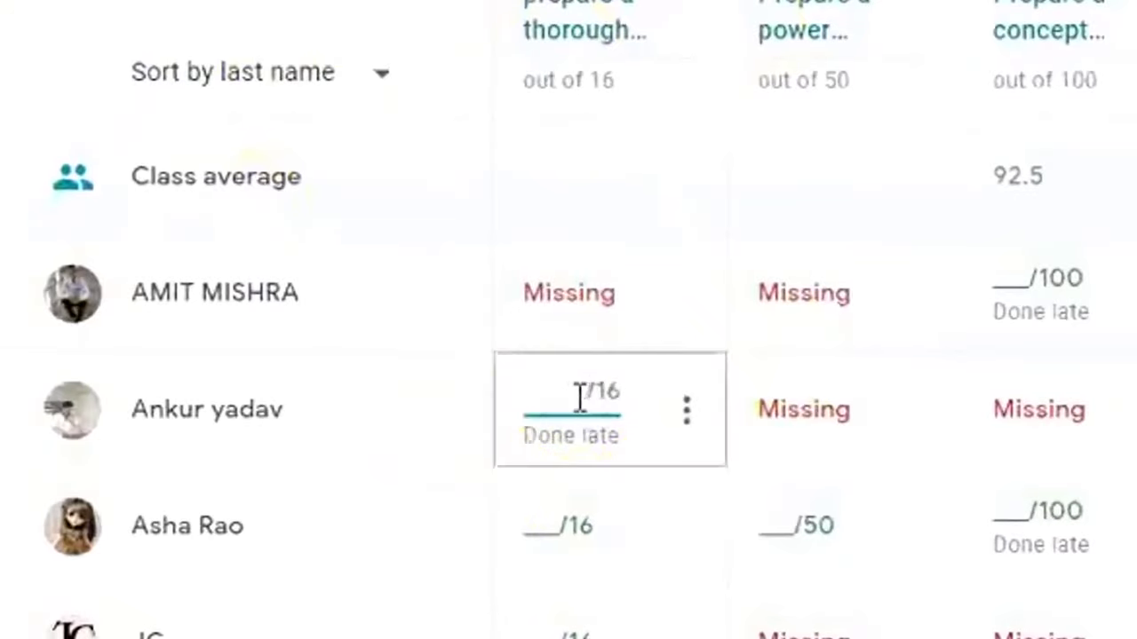
text(12)
Return the 12/16 graded work to the student.
click(687, 409)
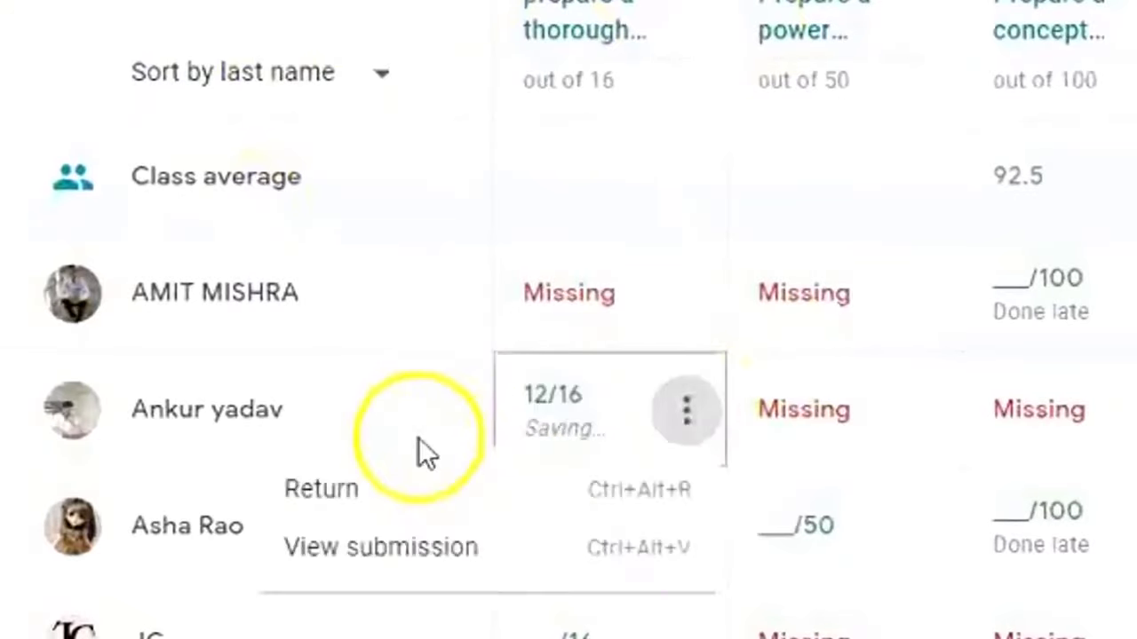
click(355, 491)
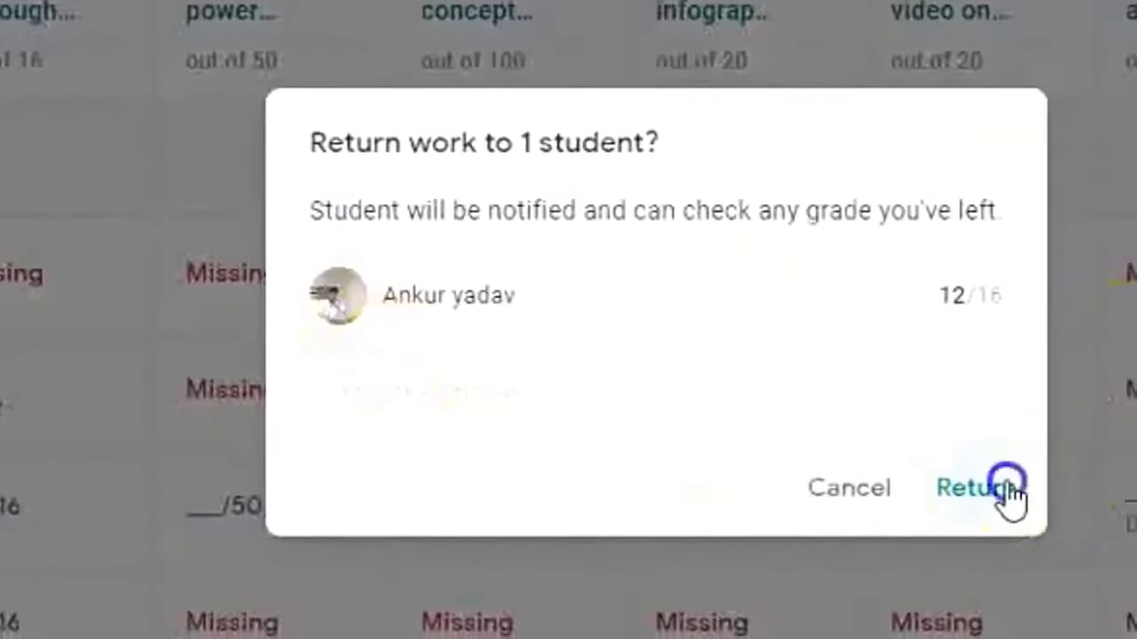
click(1009, 488)
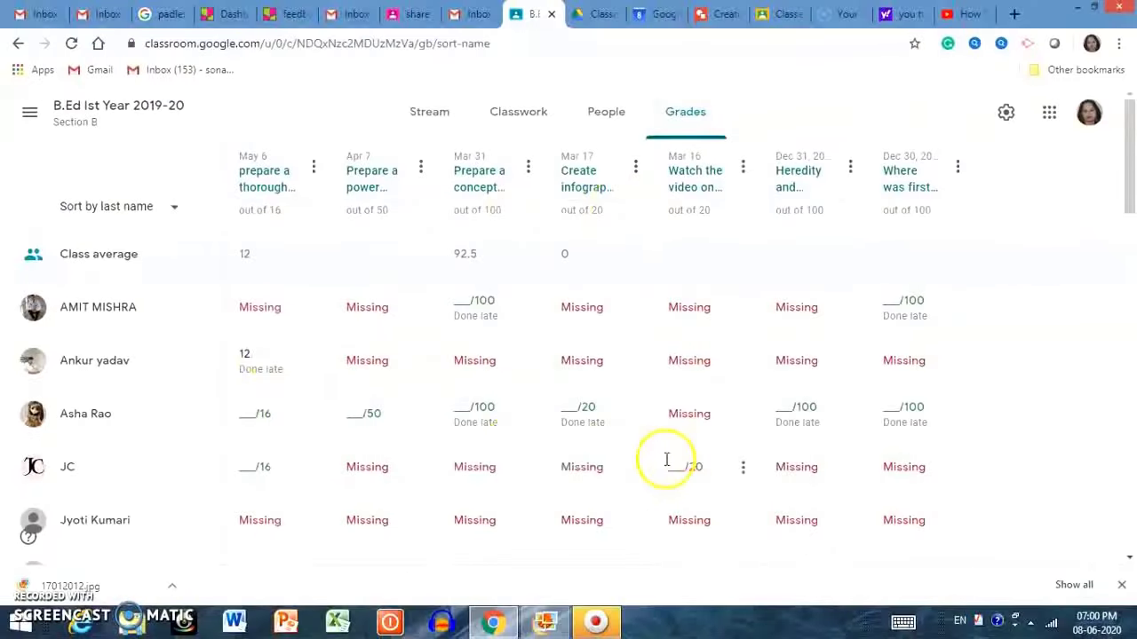
scroll(666, 460, down, 3)
scroll(680, 456, up, 3)
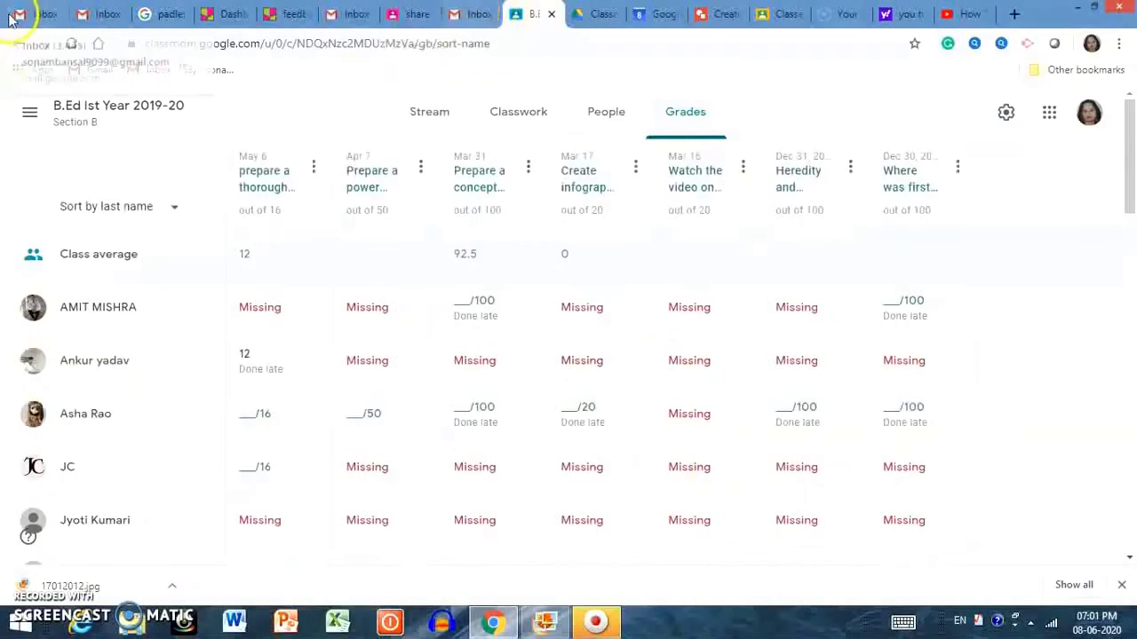
Switch to the FDP on E learning and ICT tools class and show its Classwork.
click(30, 121)
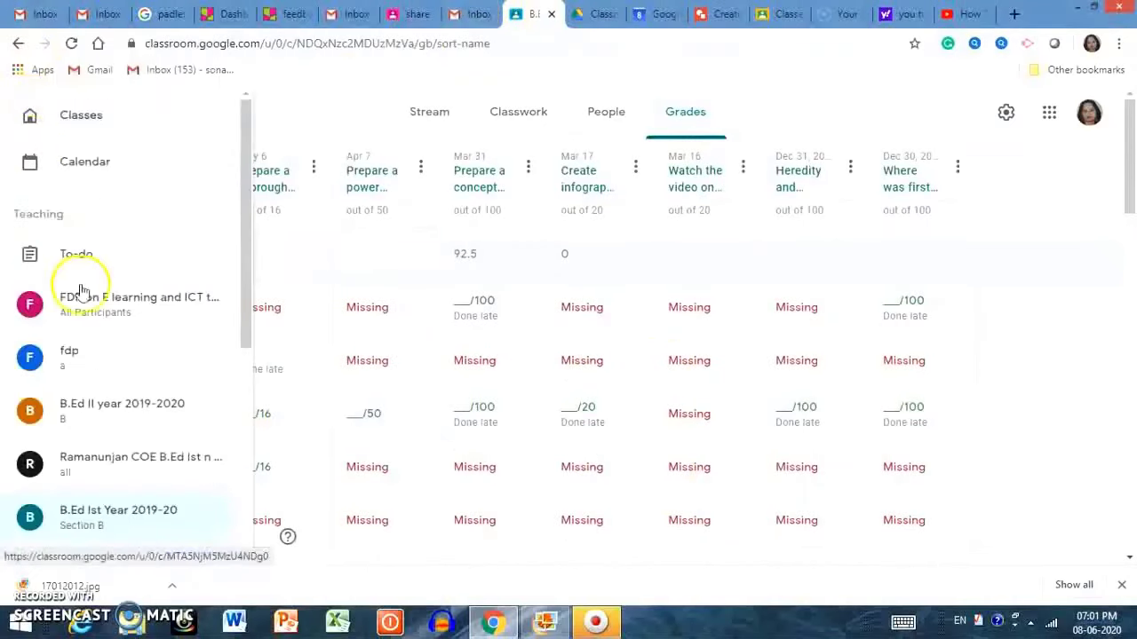
click(77, 293)
scroll(561, 257, up, 2)
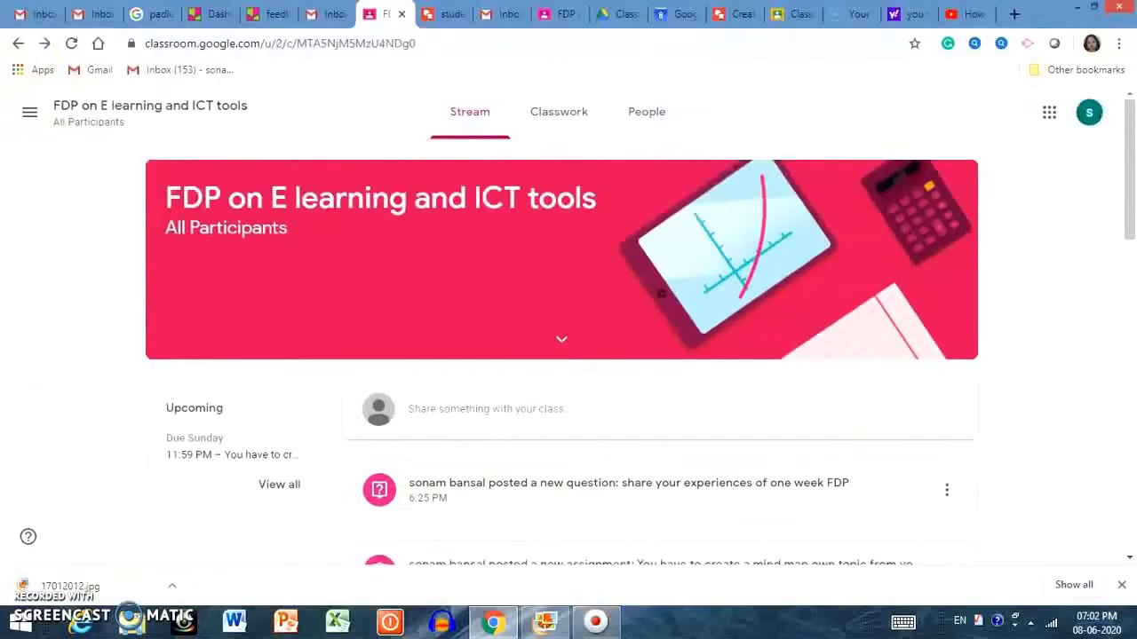
click(565, 111)
click(613, 207)
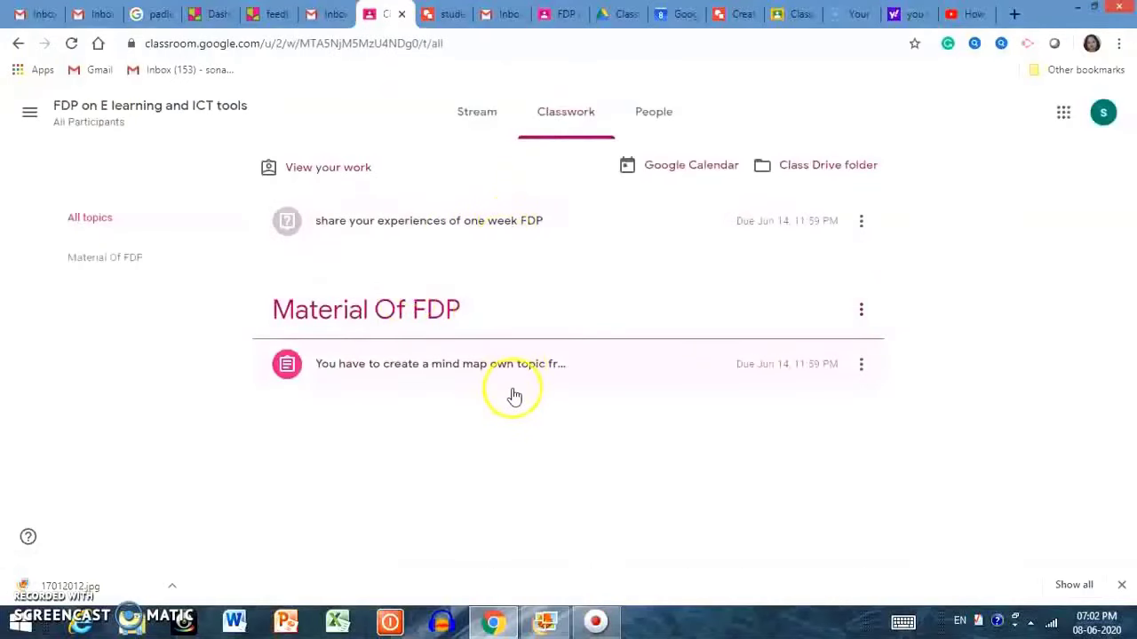
Open the mind-map assignment page and the student's attached drawing, then return to Classroom.
click(538, 373)
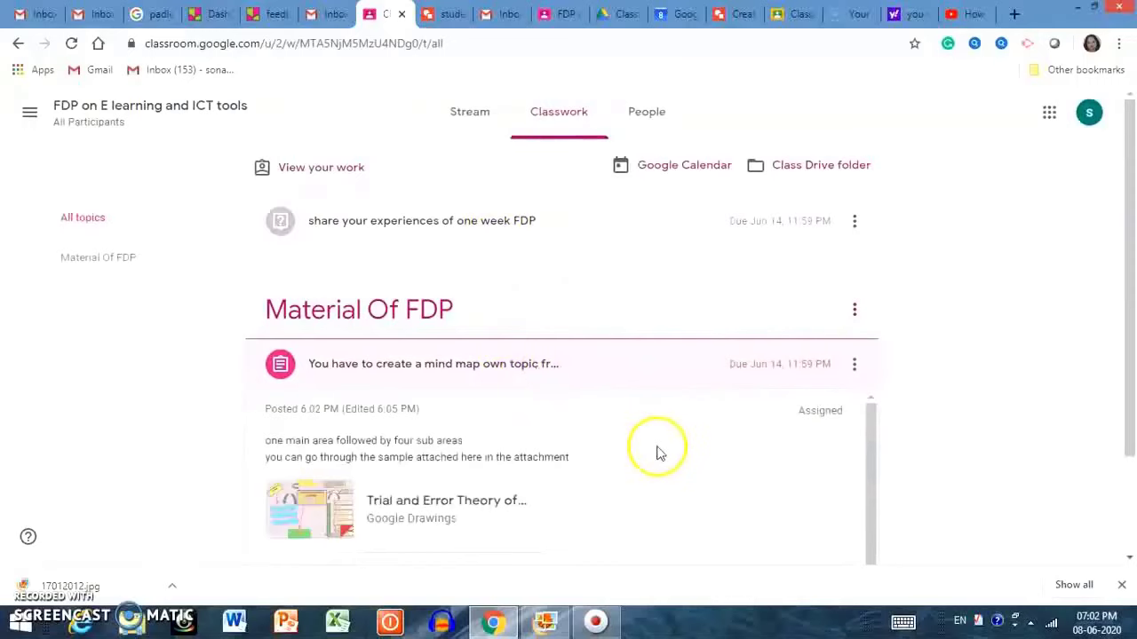
scroll(658, 453, down, 2)
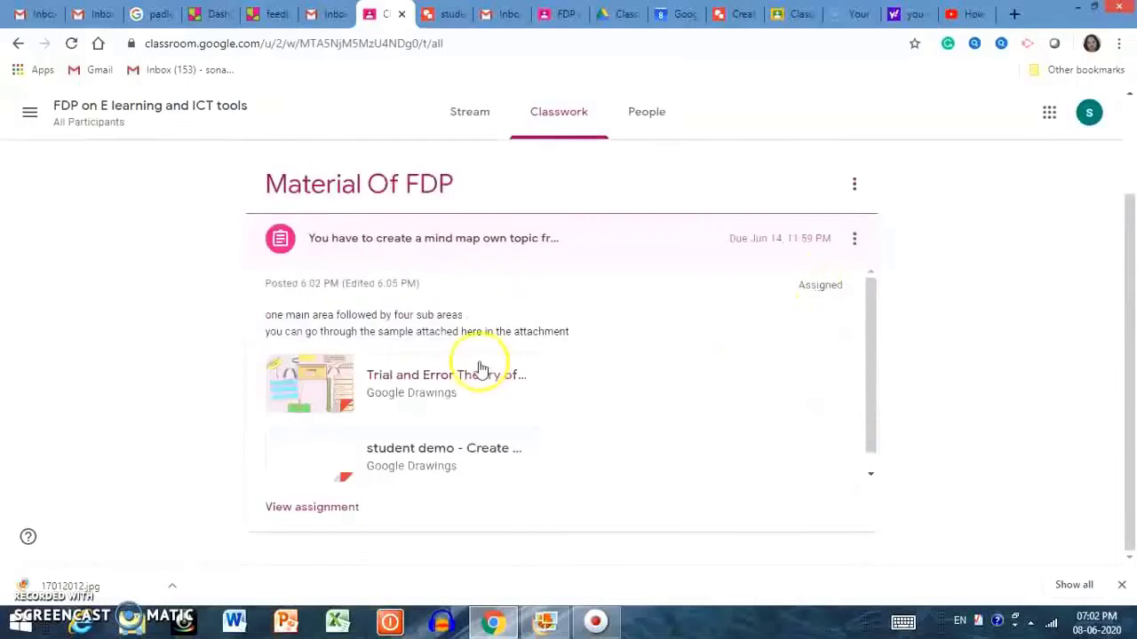
click(322, 507)
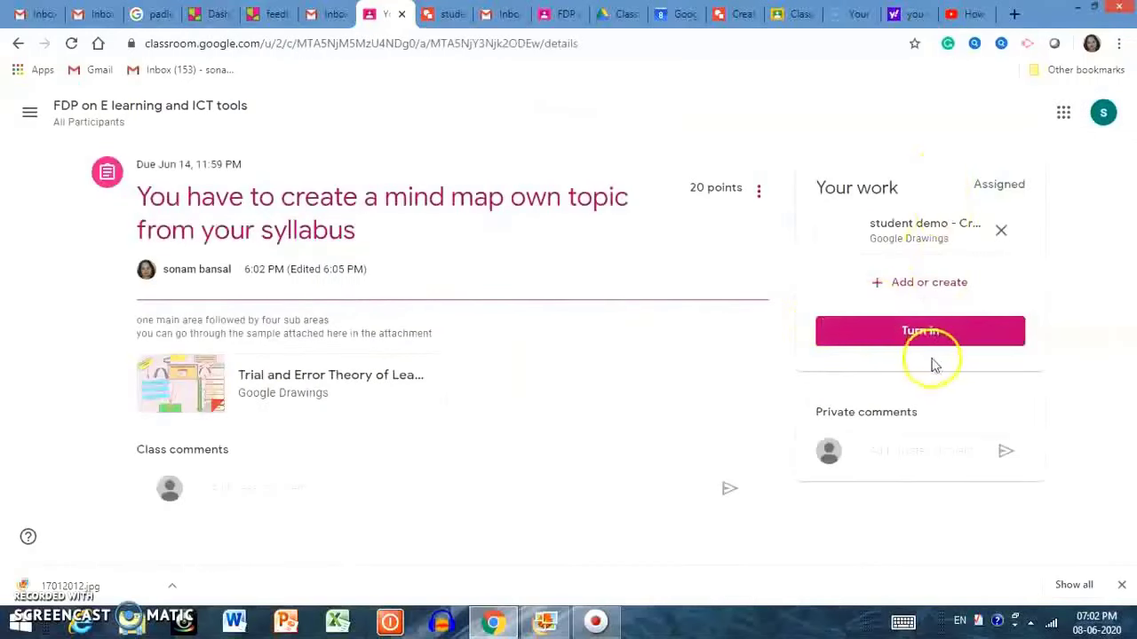
click(921, 247)
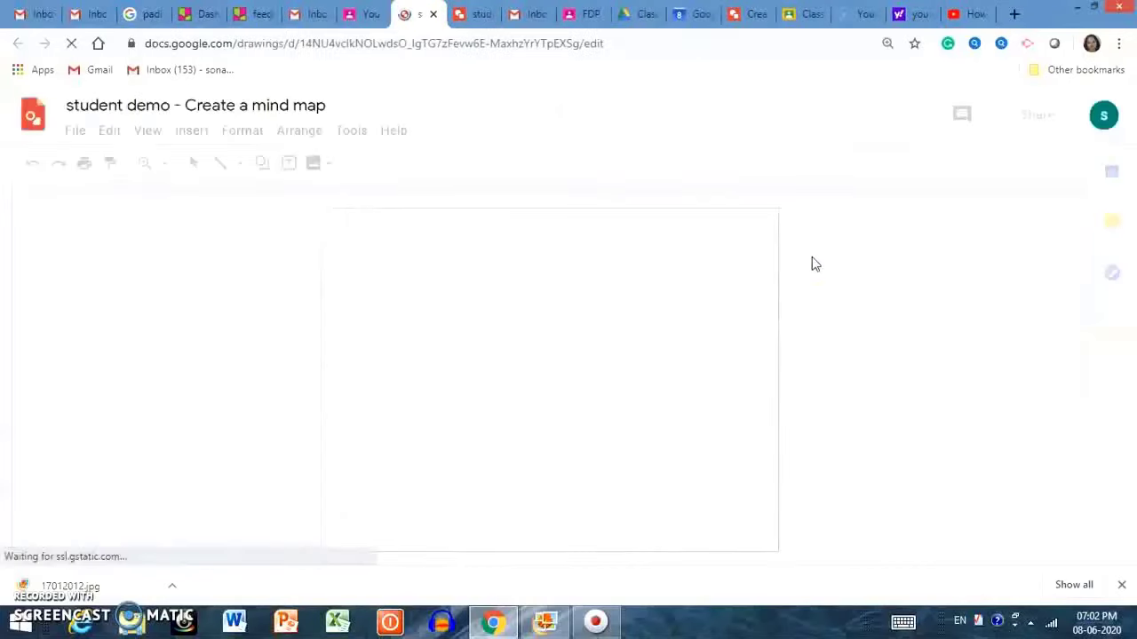
key(super+c)
key(Escape)
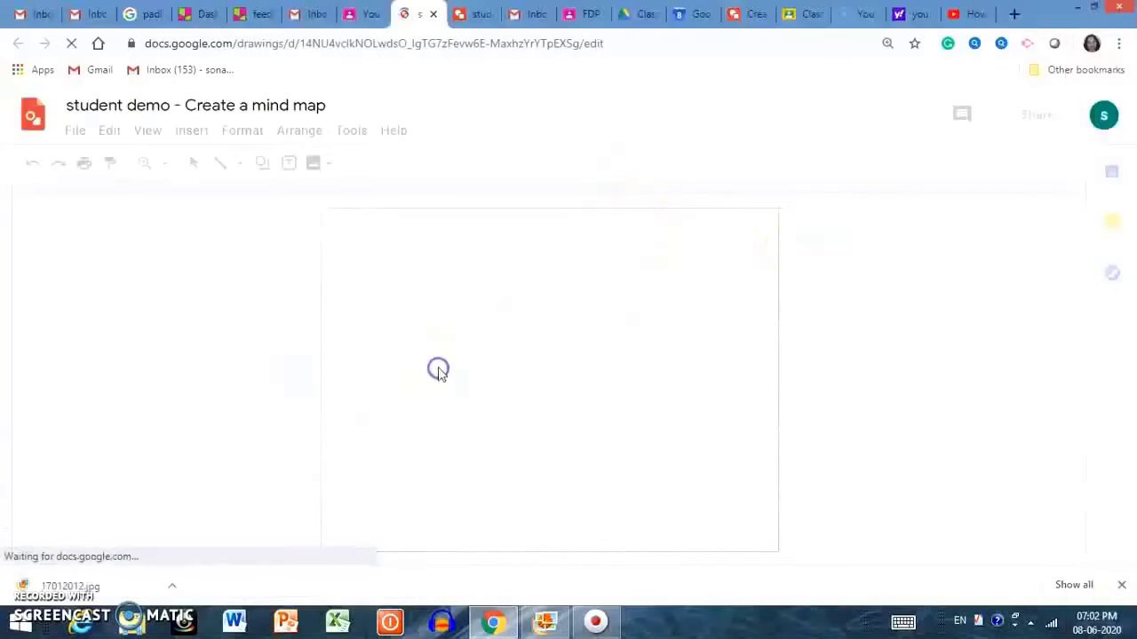
key(ctrl+shift+Tab)
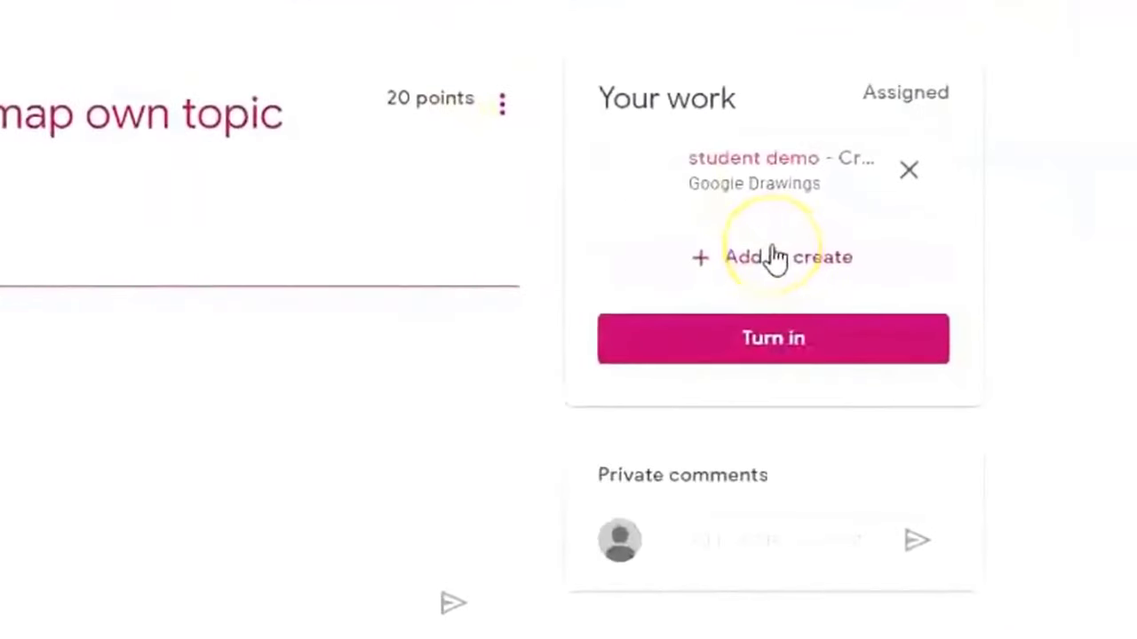
Turn in the student's mind-map drawing and go back to the Classwork list.
click(772, 253)
click(748, 256)
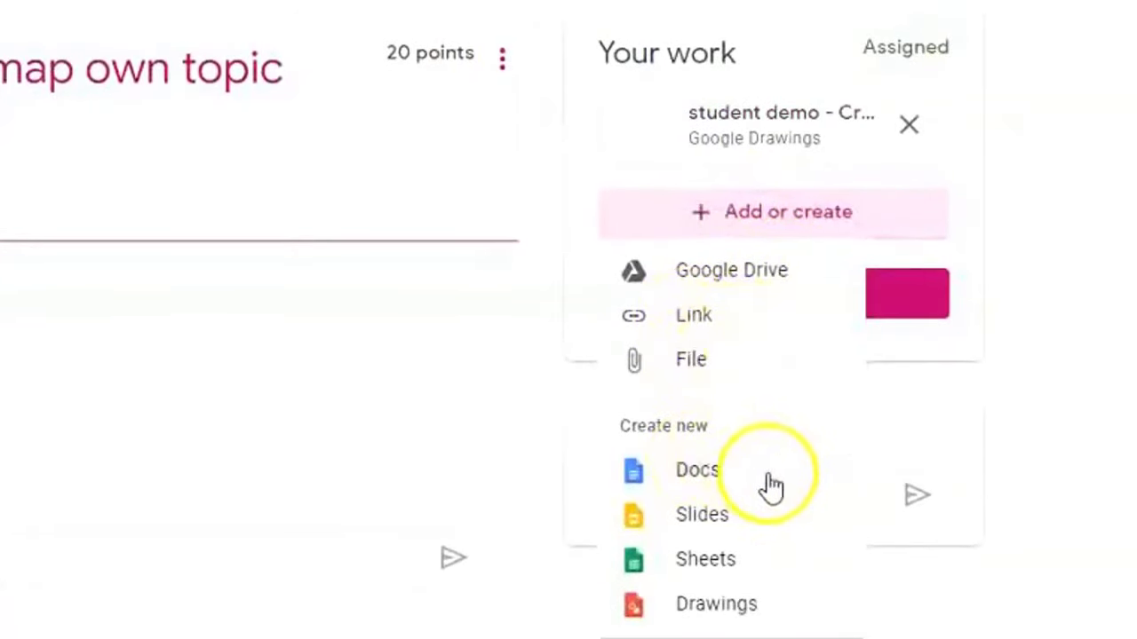
key(Escape)
click(786, 298)
click(804, 417)
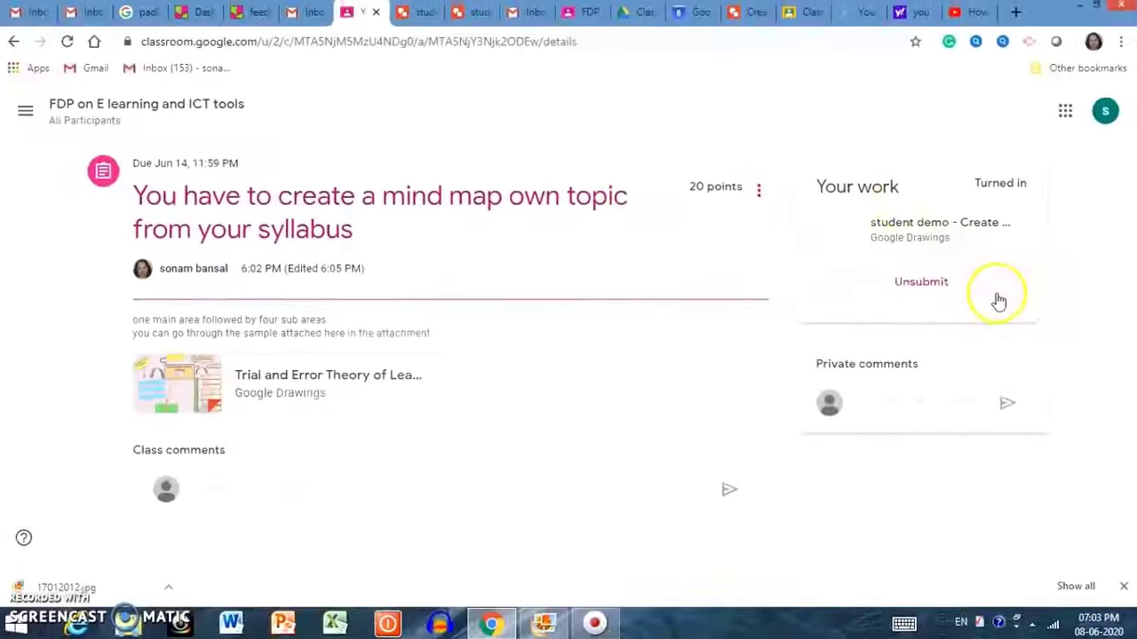
key(alt+Left)
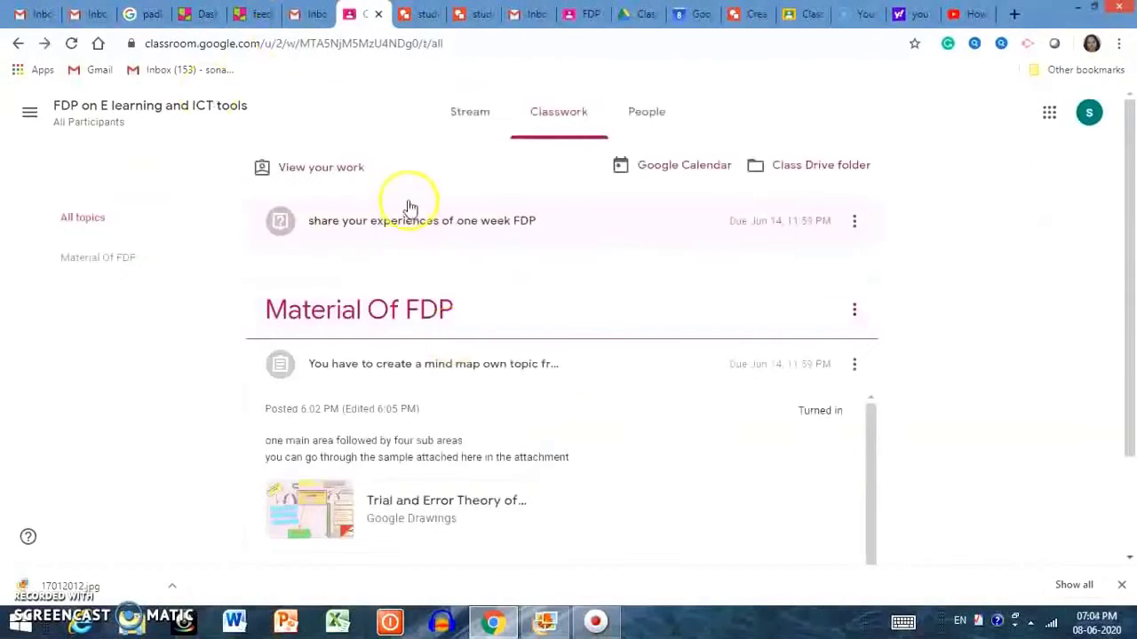
Review the experiences question's classmate and own answers (graded 25/30), then open the FDP Grades page.
click(413, 222)
click(411, 220)
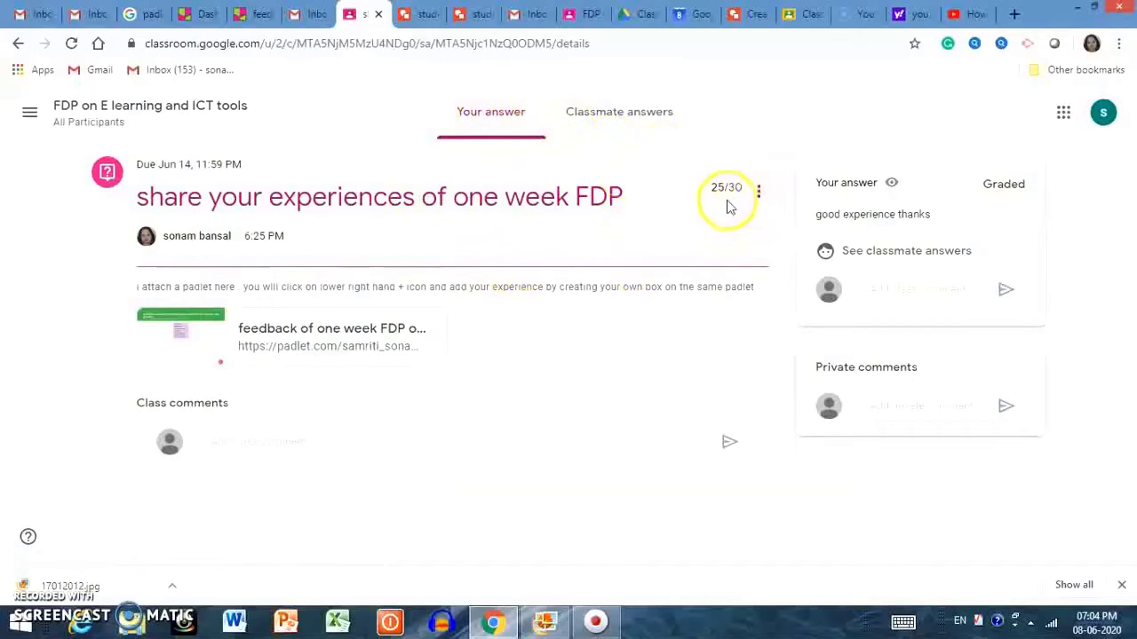
click(638, 116)
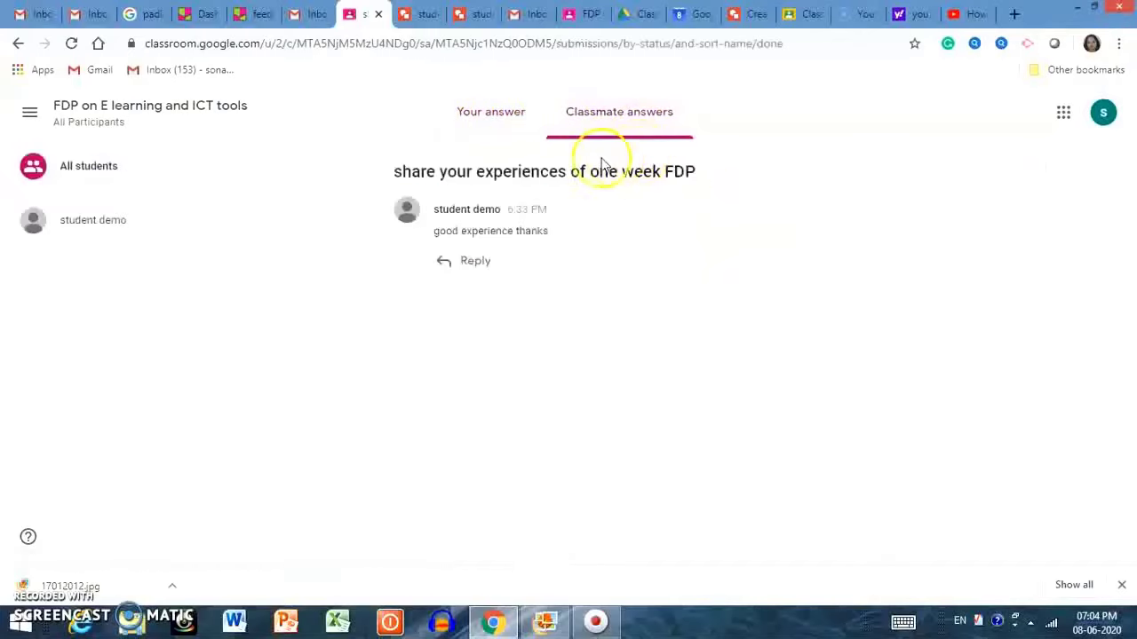
click(488, 105)
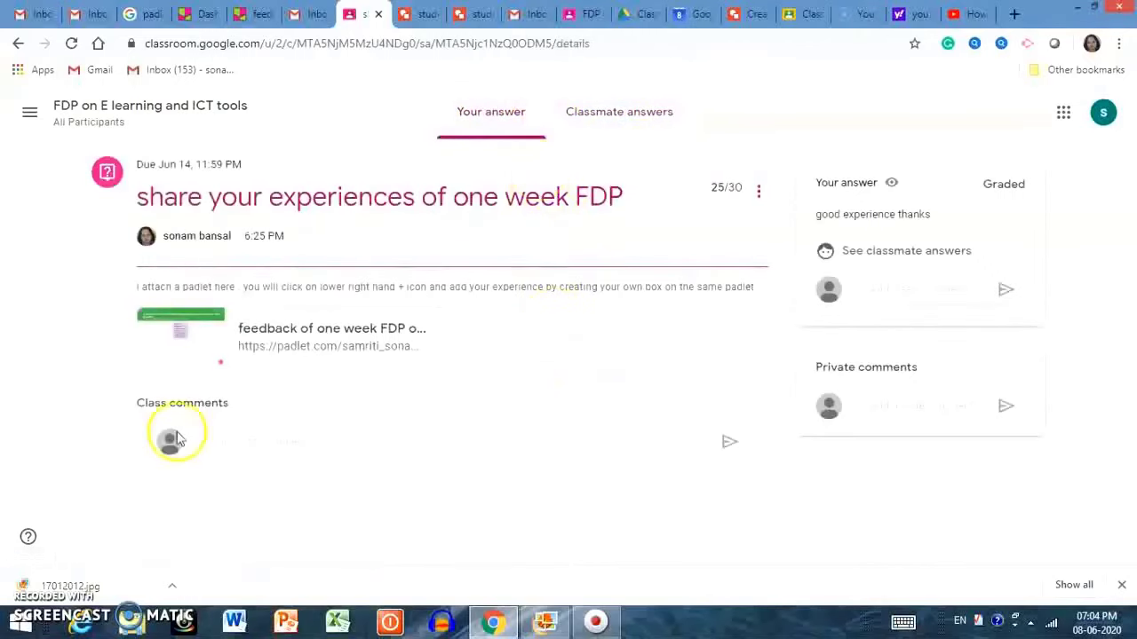
click(127, 124)
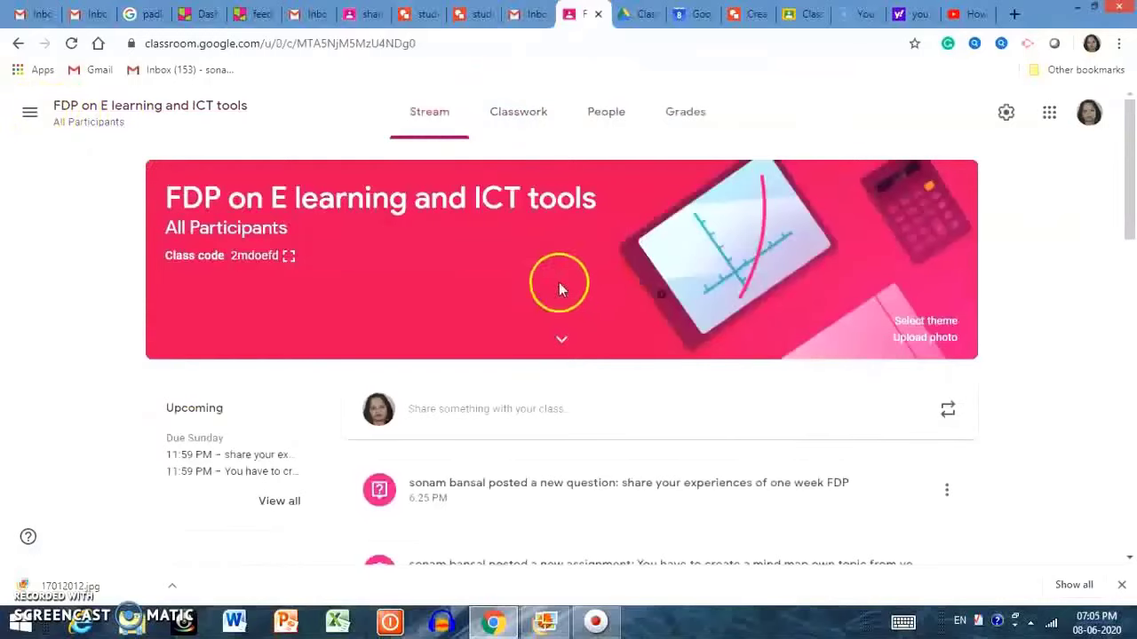
click(684, 113)
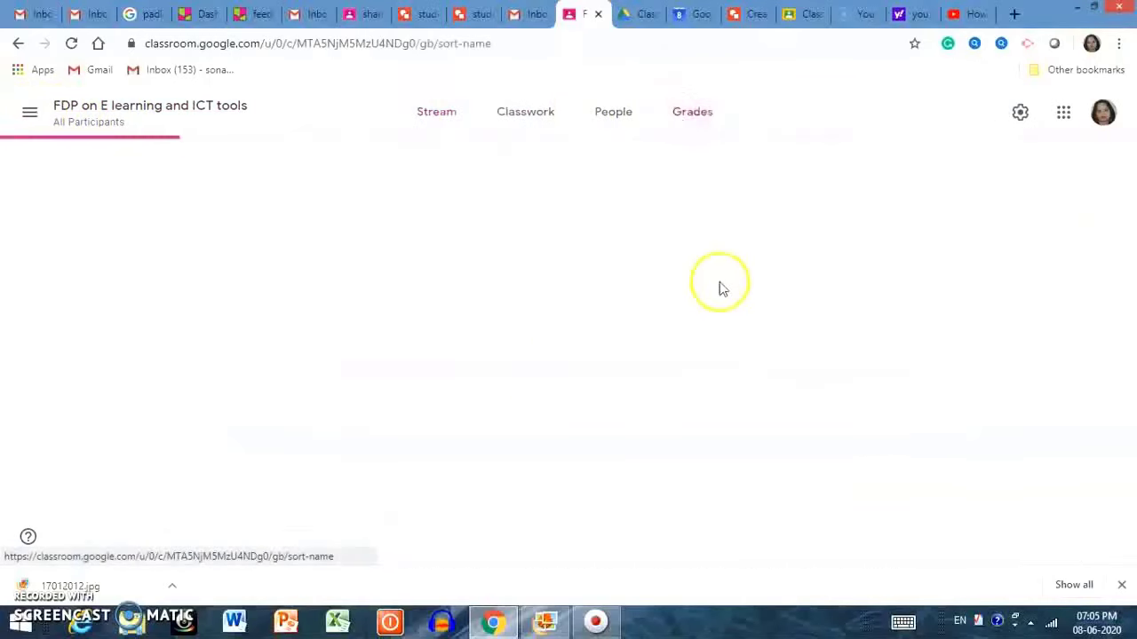
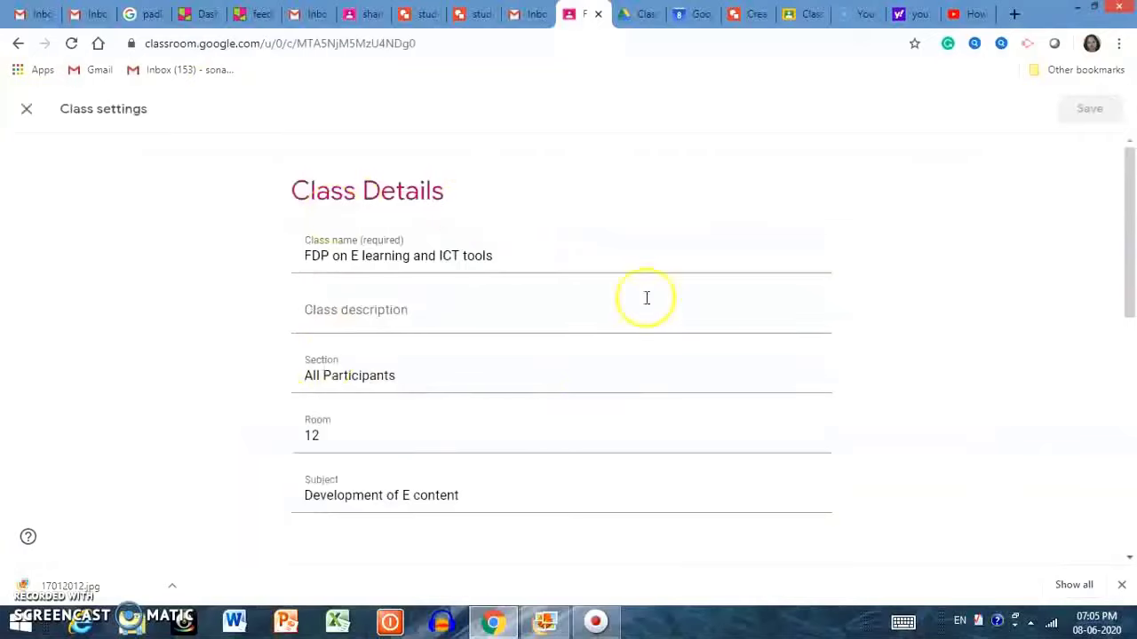
Look at the class code options and close them without changing anything.
scroll(412, 412, down, 3)
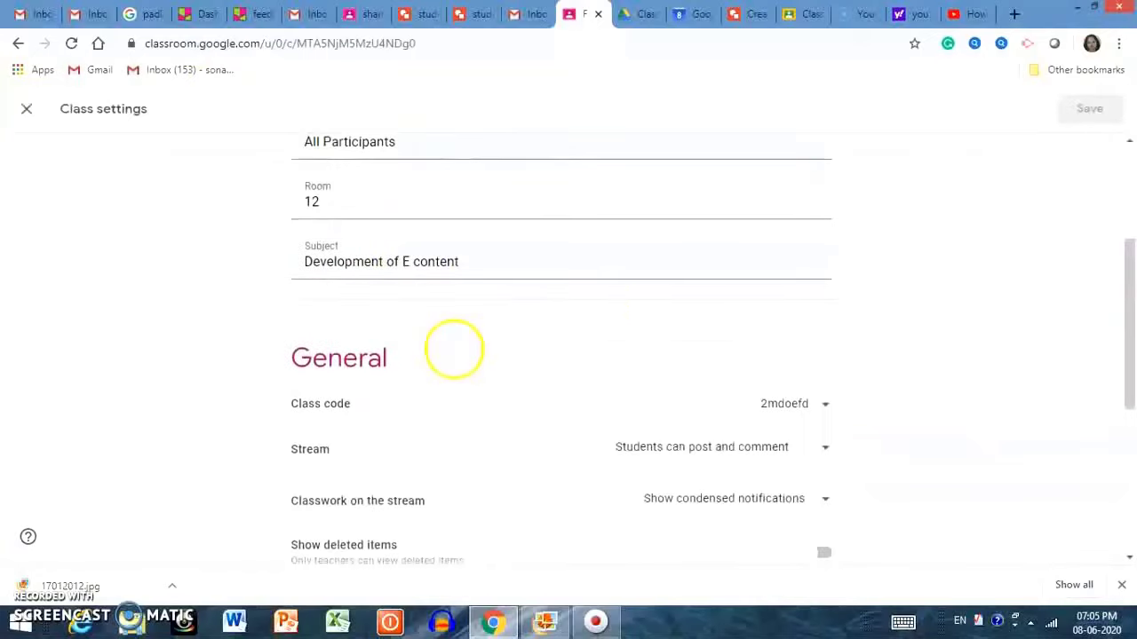
click(823, 406)
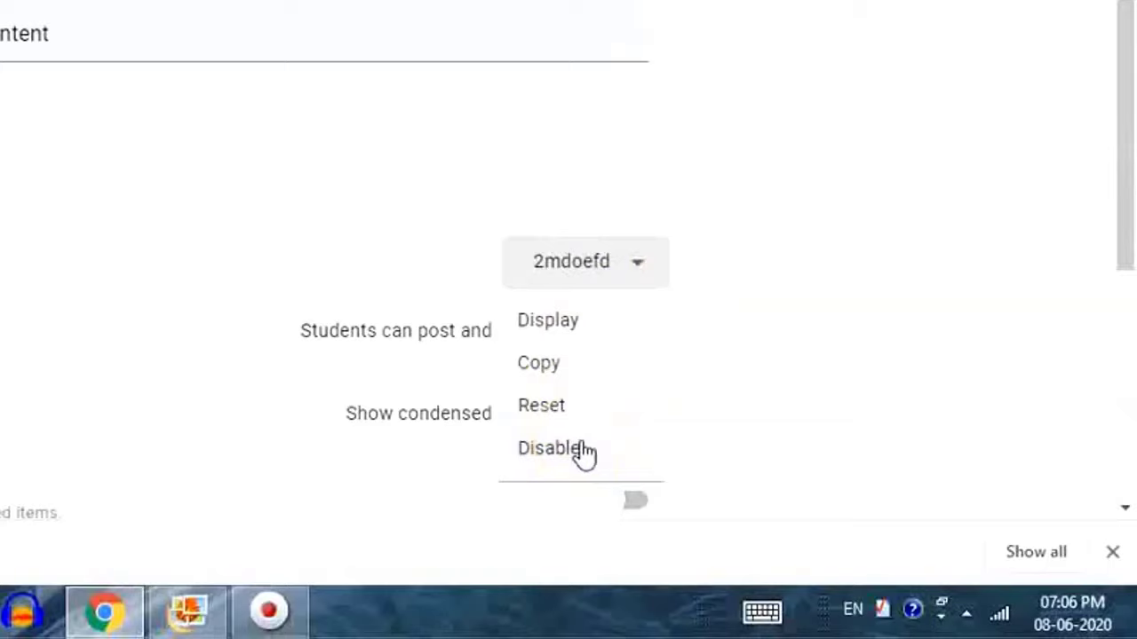
click(795, 322)
Set the Stream permission to 'Only teachers can post or comment'.
scroll(771, 315, down, 2)
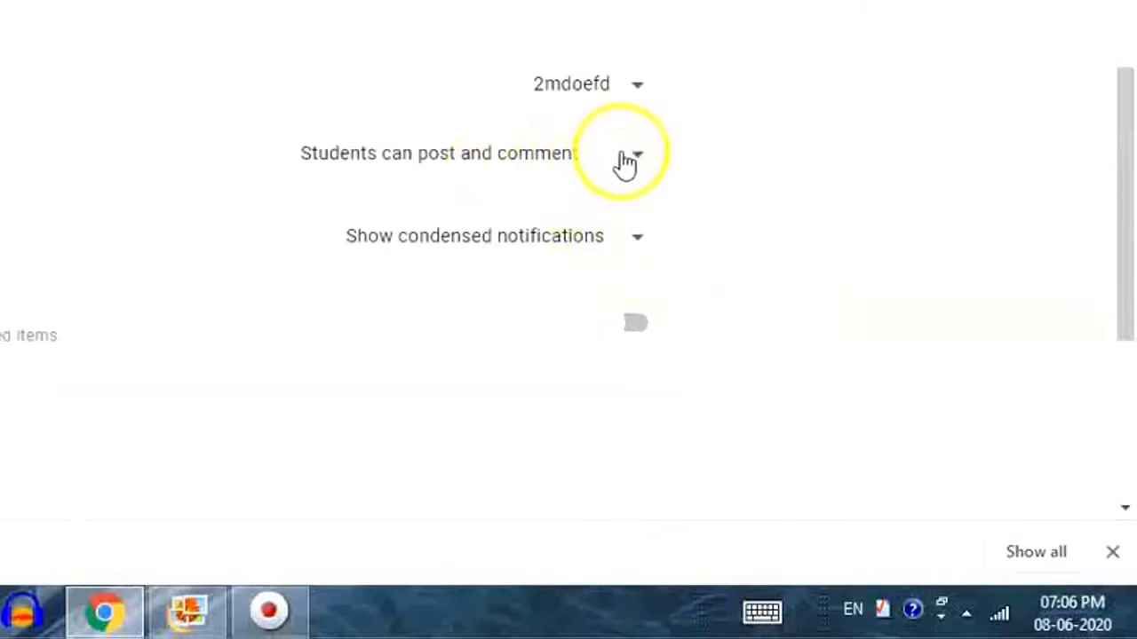
click(623, 162)
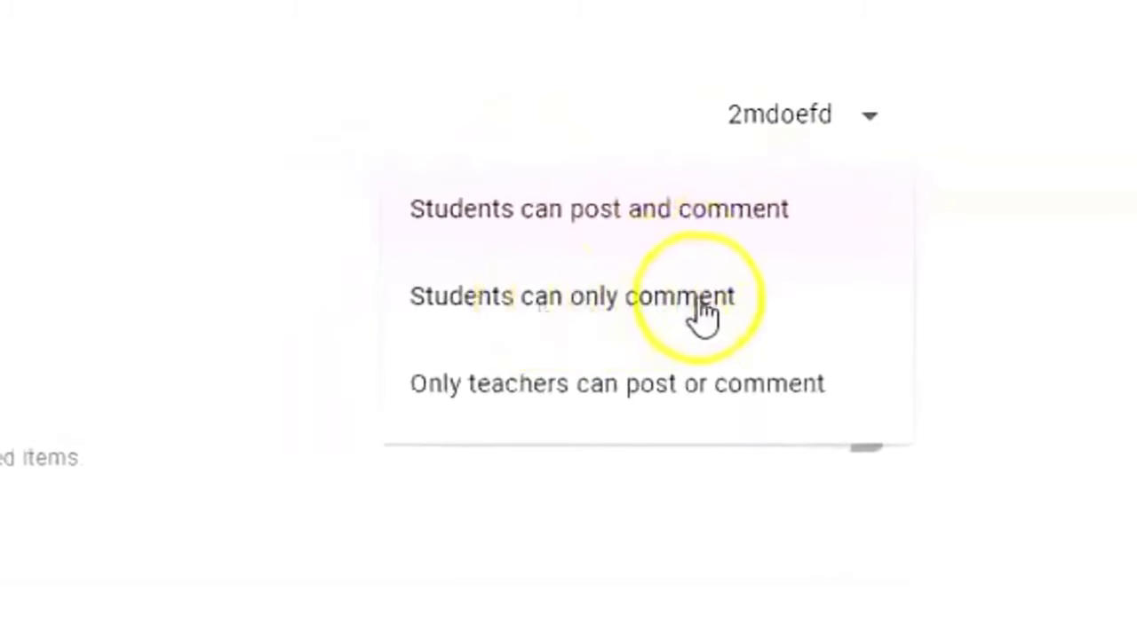
click(685, 385)
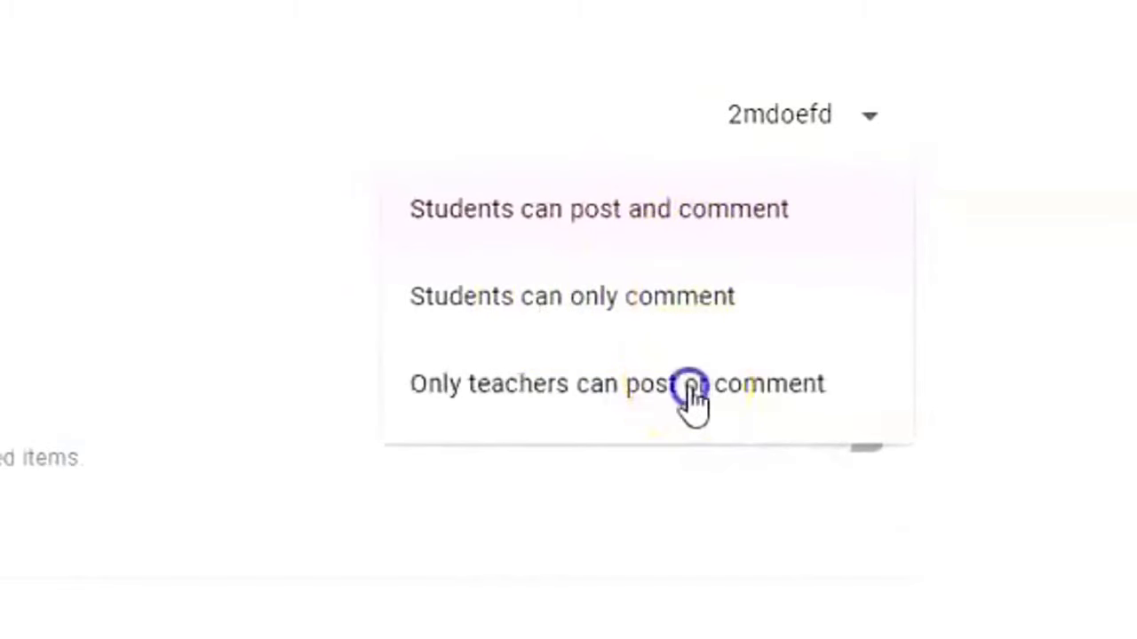
click(866, 217)
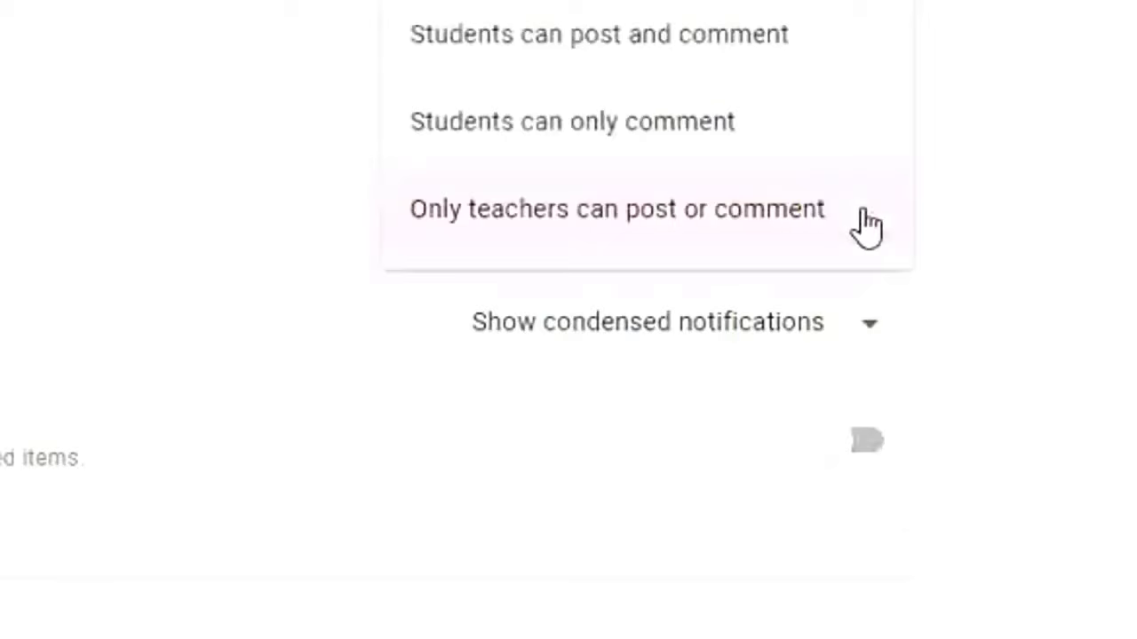
click(577, 224)
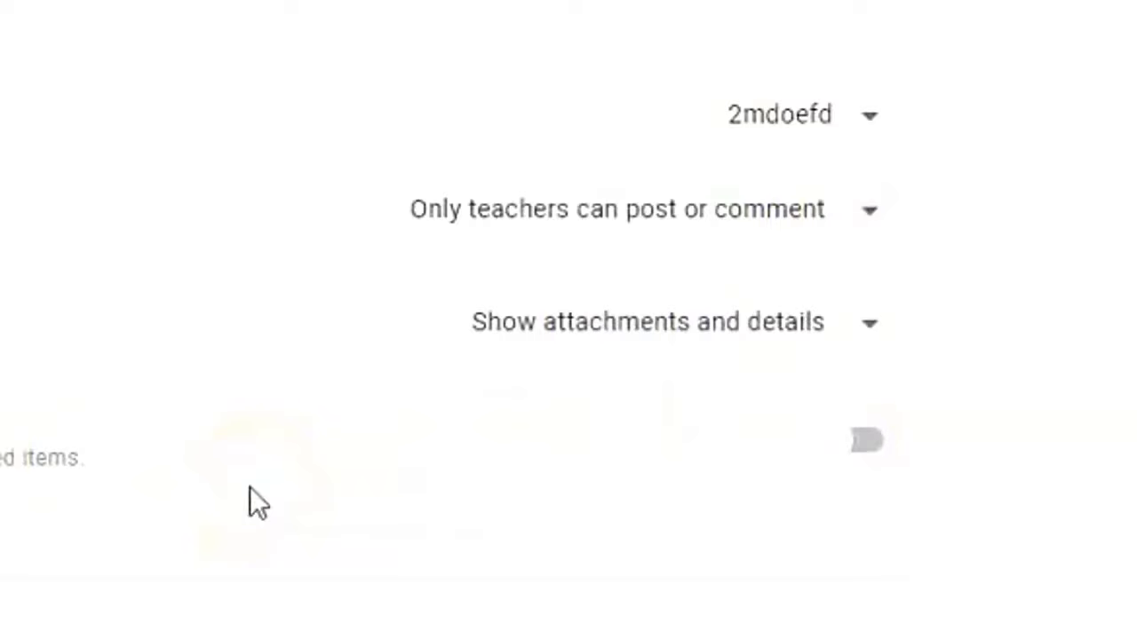
Toggle Show deleted items on, then back off.
click(869, 440)
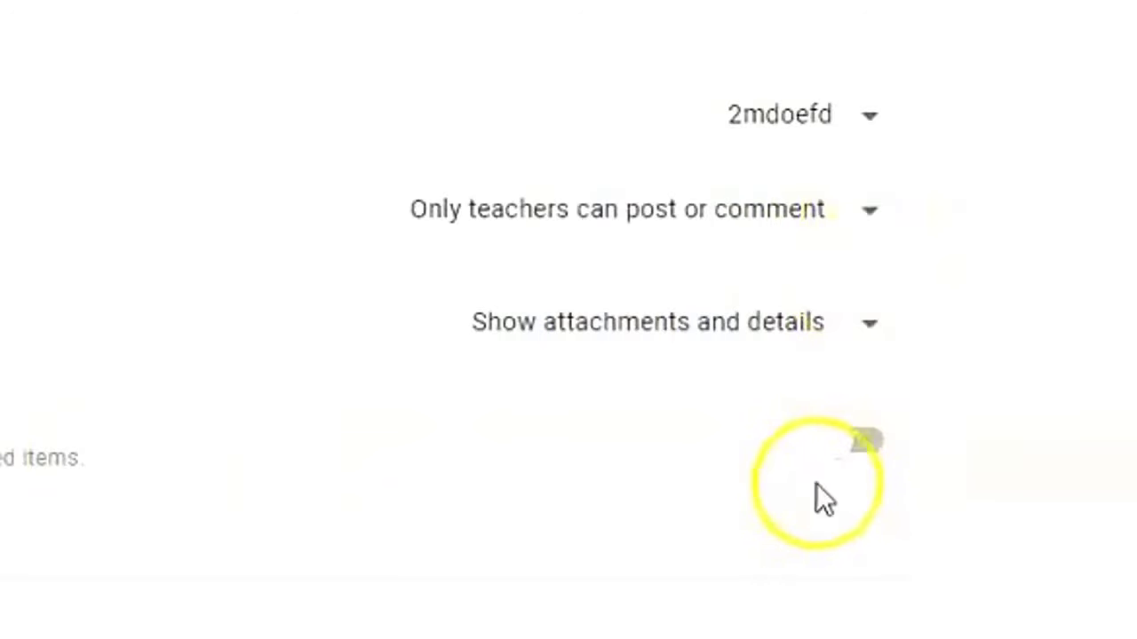
click(842, 439)
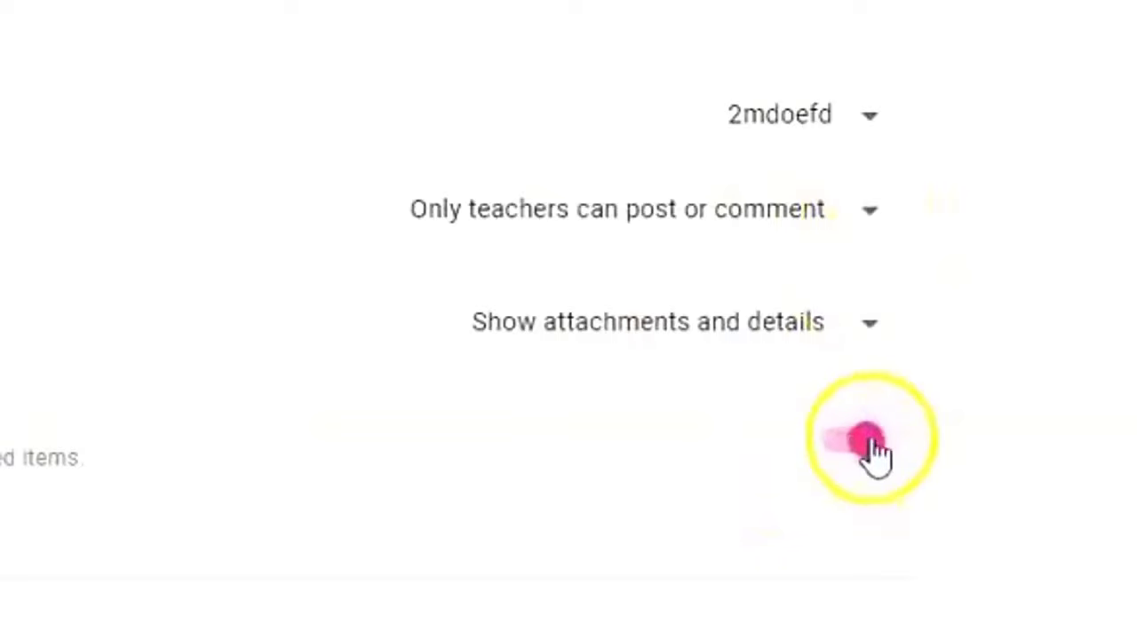
click(871, 442)
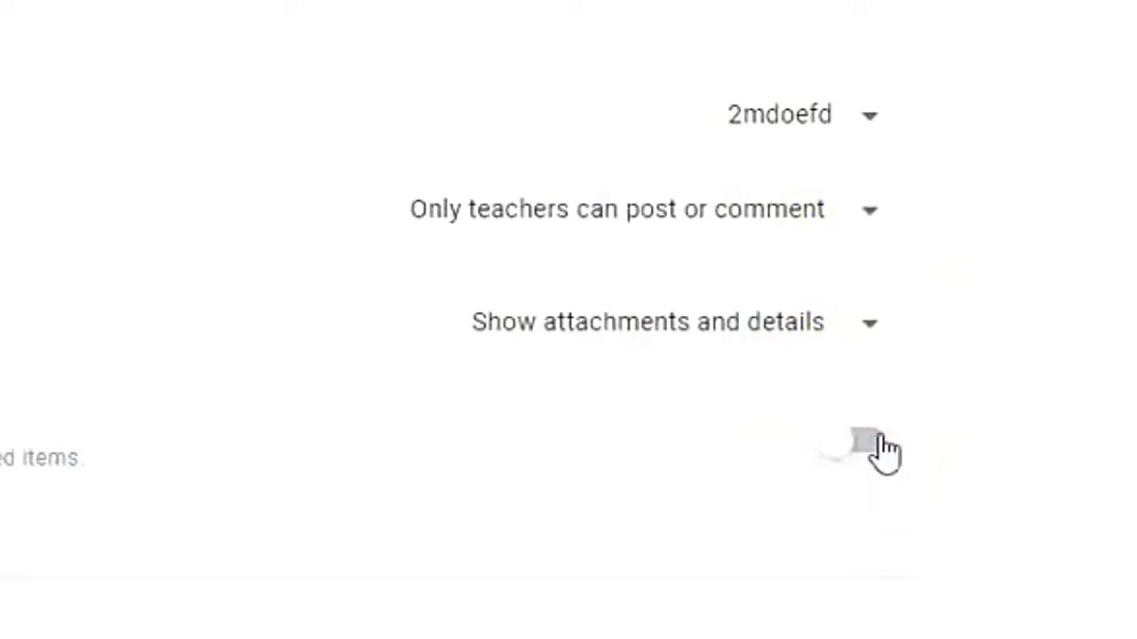
scroll(879, 422, down, 6)
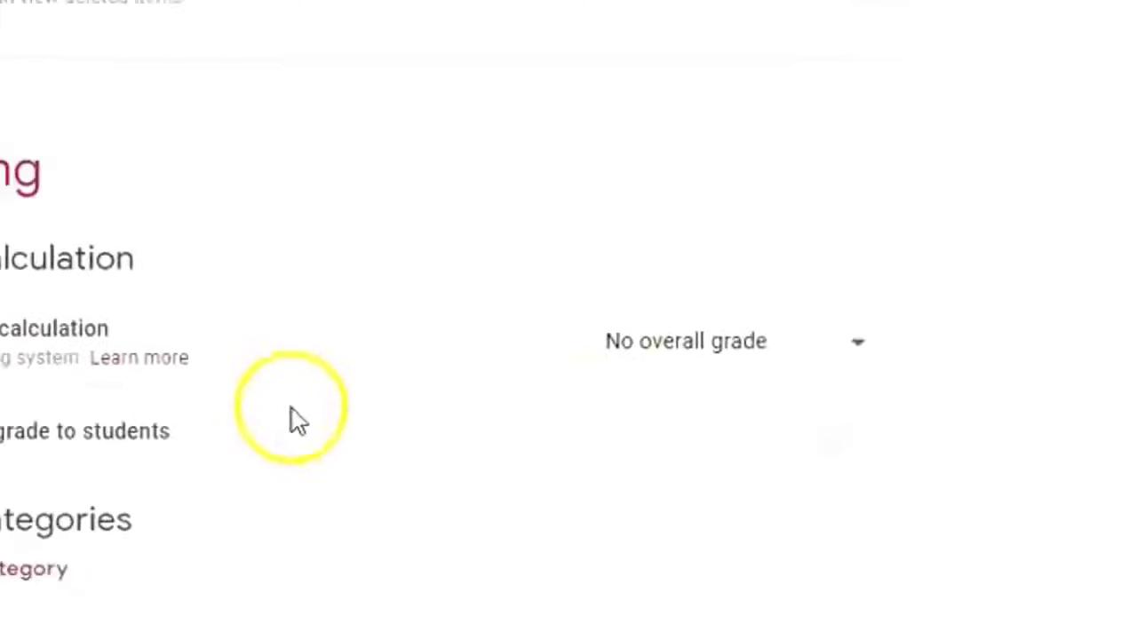
Set Overall grade calculation to 'Weighted by category', adding then removing an empty category row.
click(857, 342)
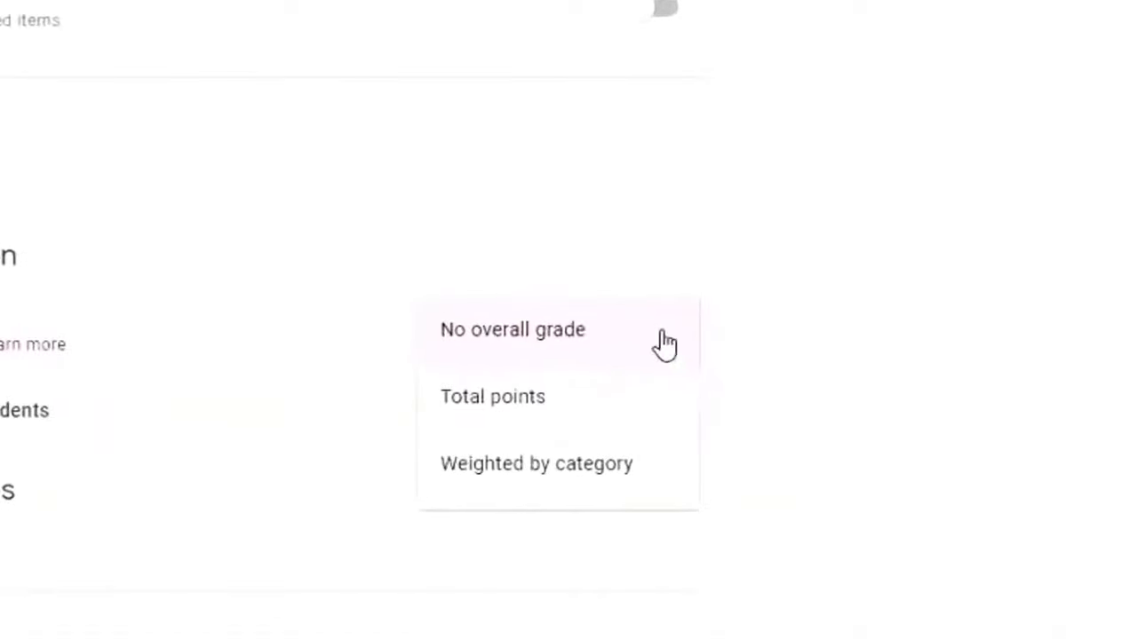
click(765, 427)
click(585, 406)
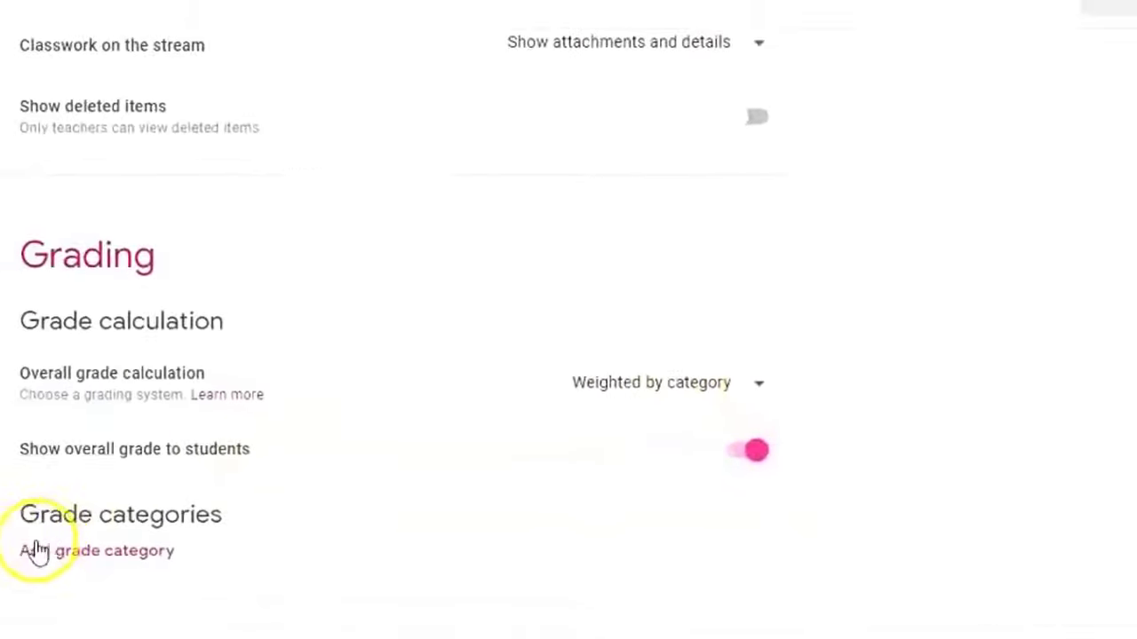
click(135, 557)
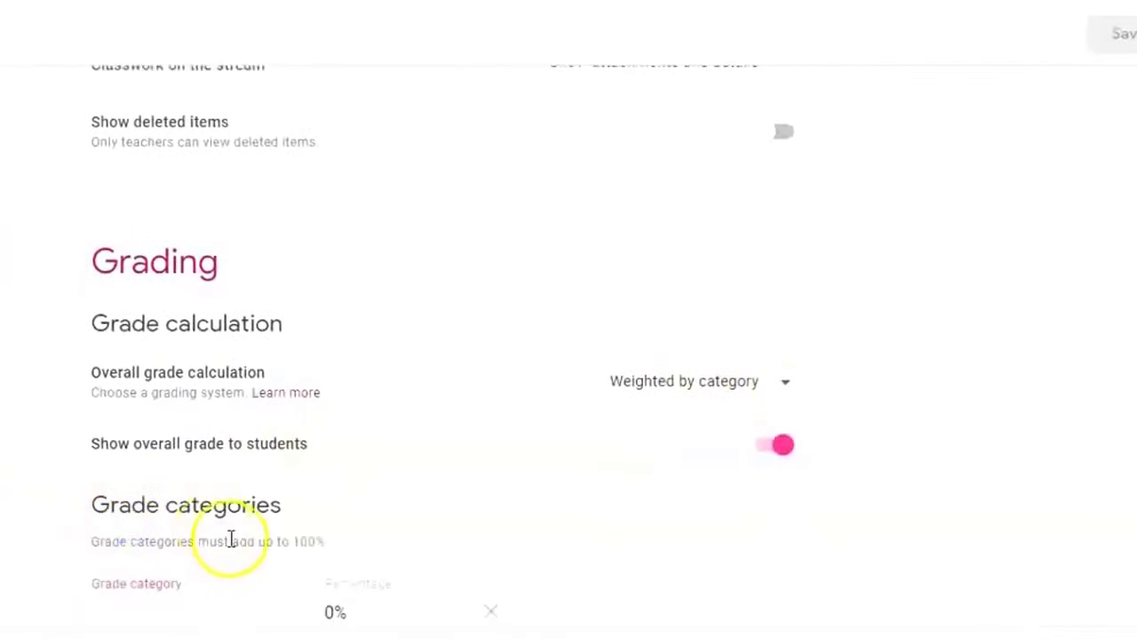
scroll(229, 541, down, 2)
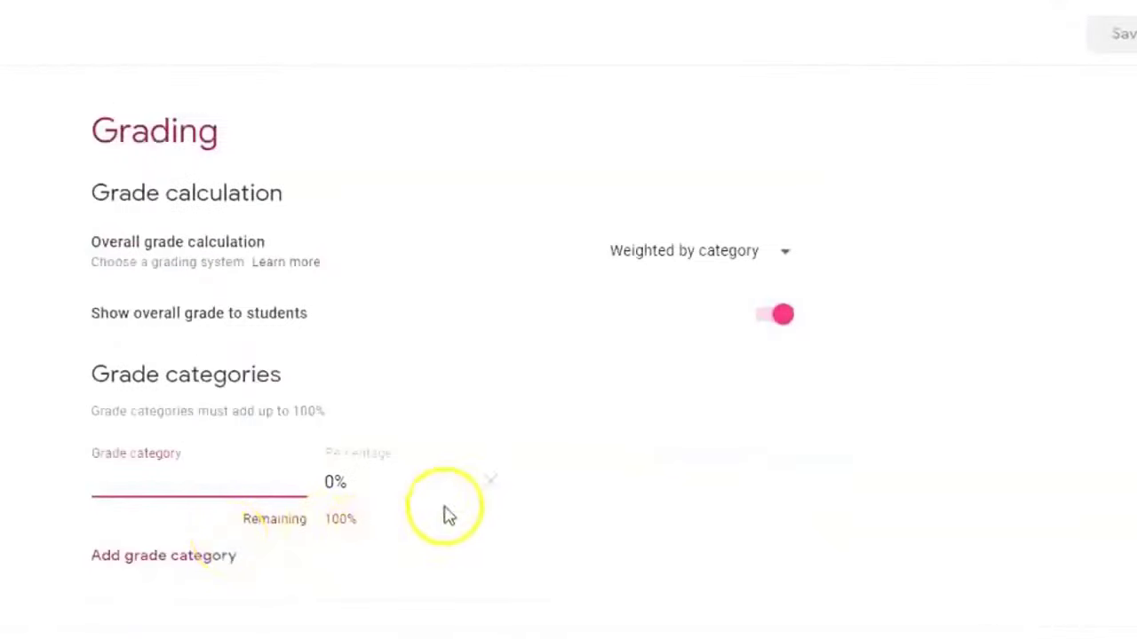
click(489, 481)
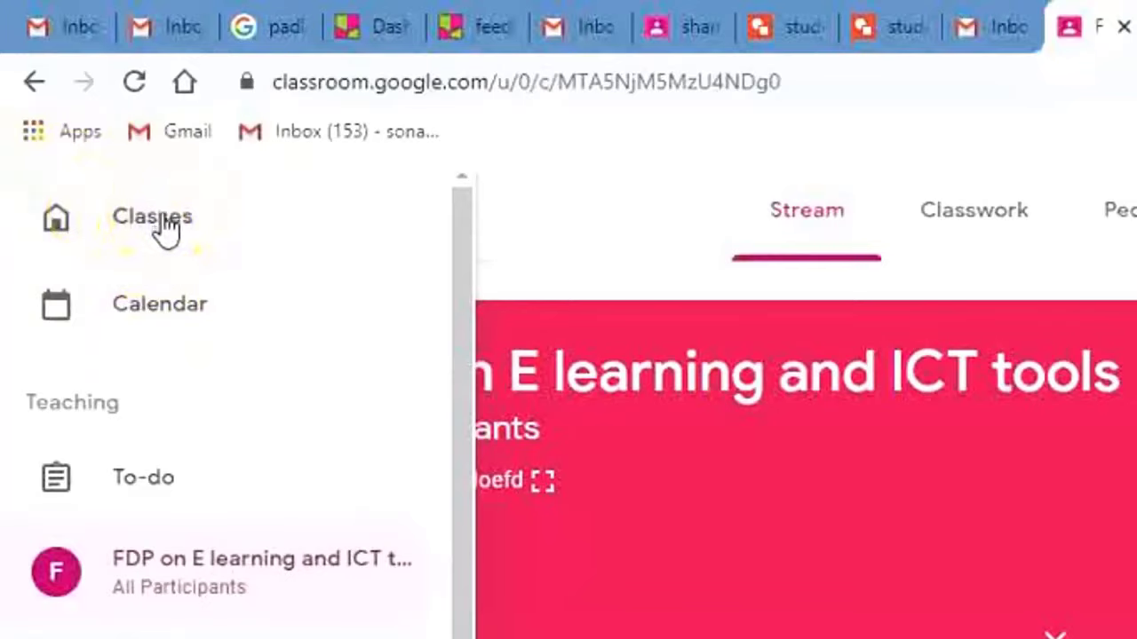
On the Classes page, move the fdp class to sit after FDP on R Software.
scroll(426, 457, down, 8)
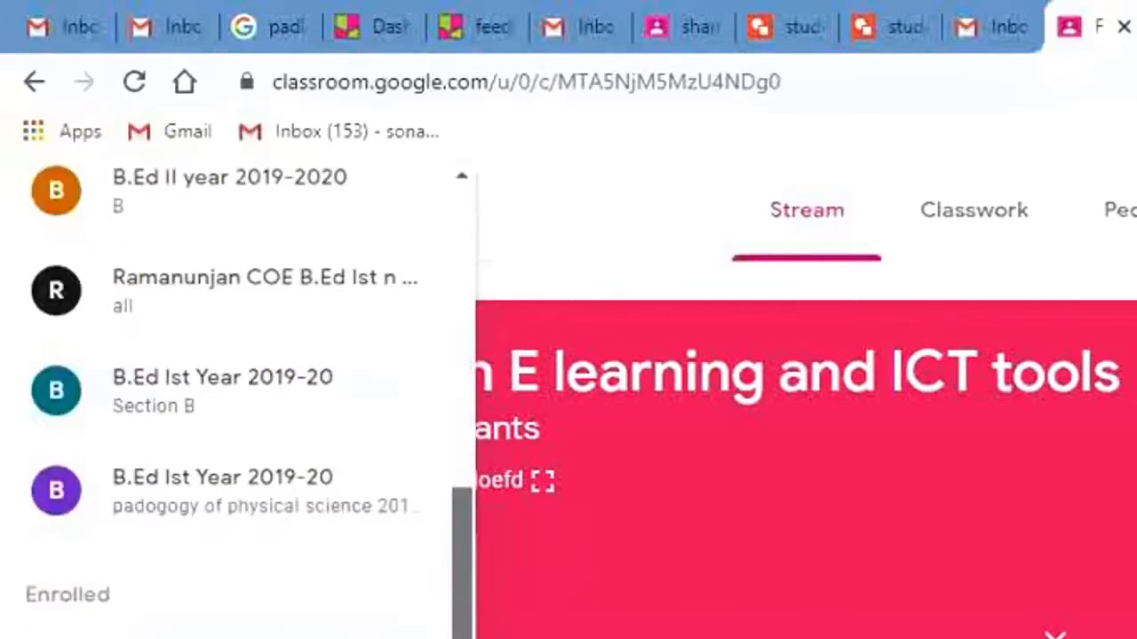
scroll(231, 400, down, 2)
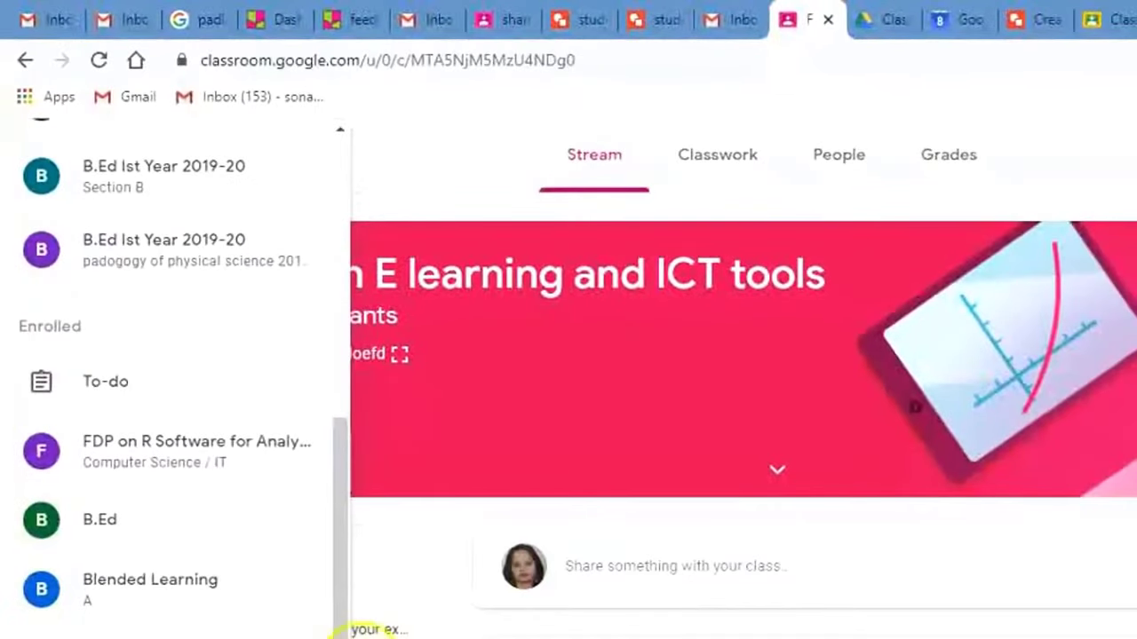
scroll(304, 613, up, 10)
click(107, 172)
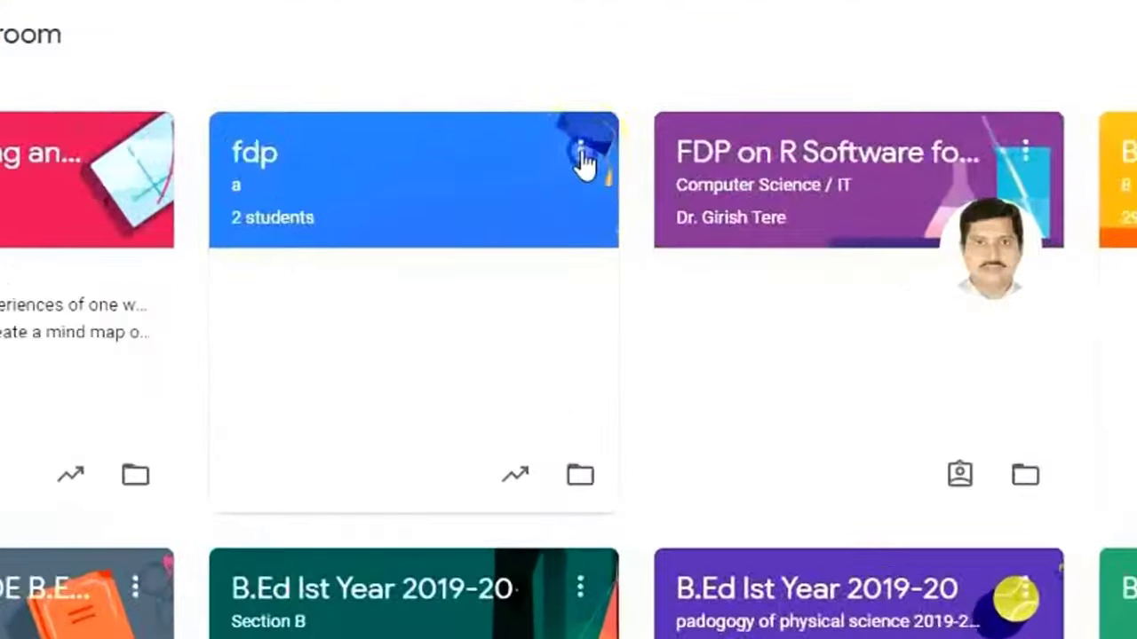
click(544, 197)
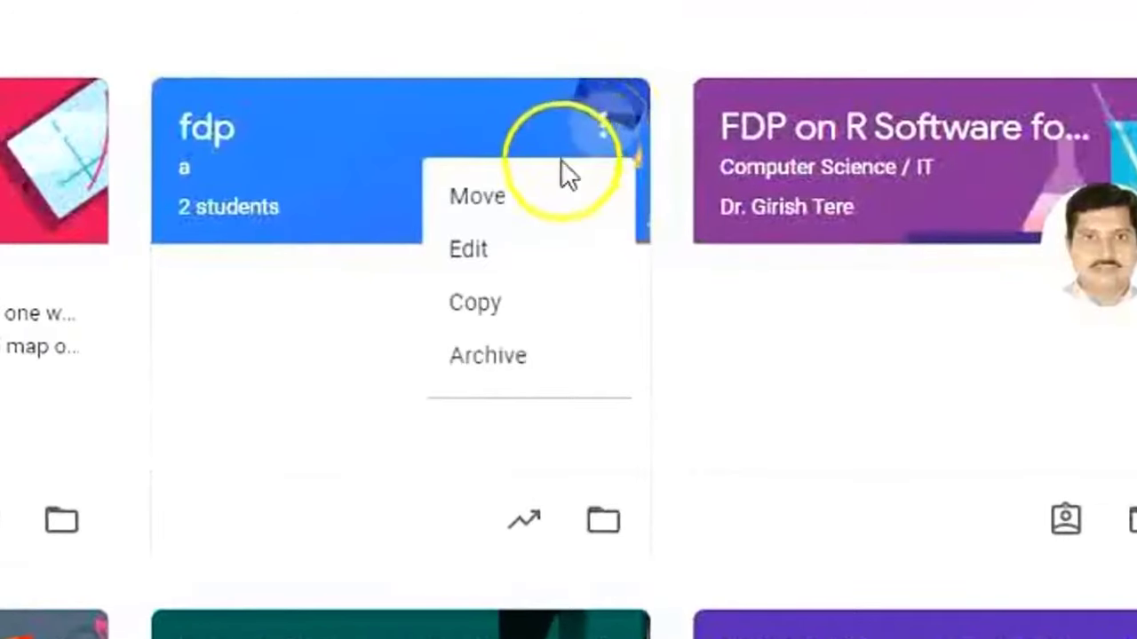
click(524, 197)
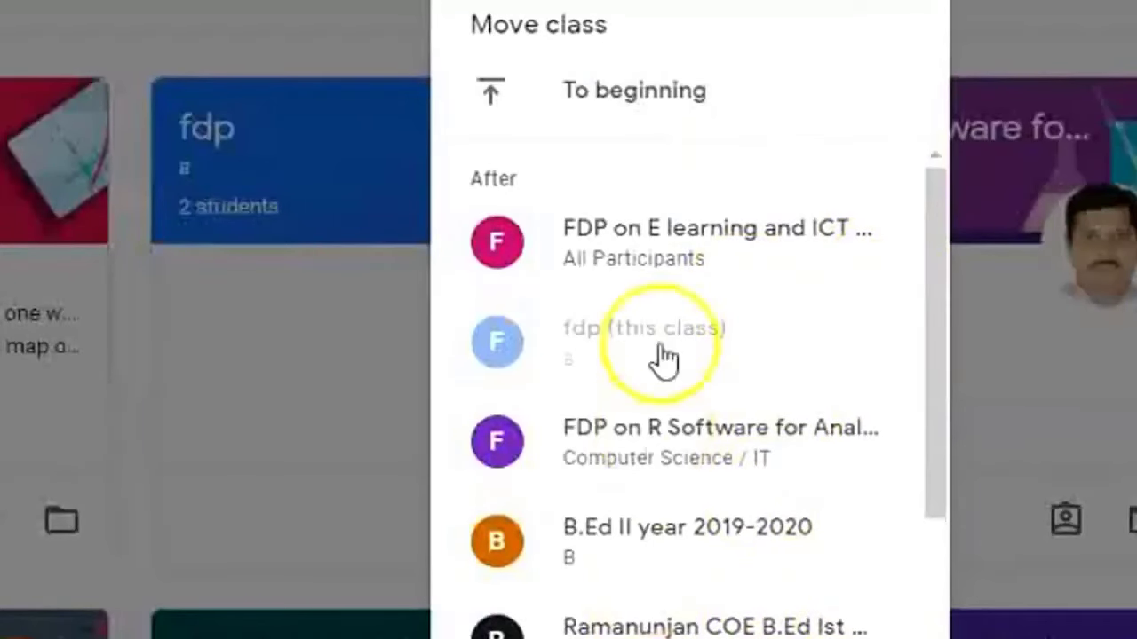
click(664, 440)
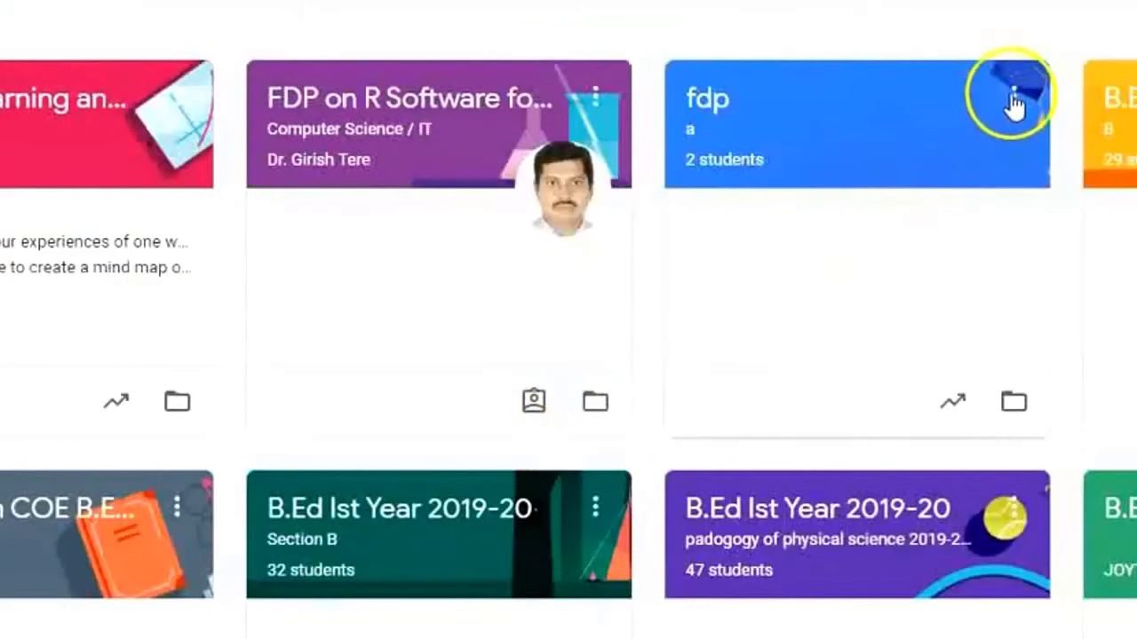
Rename the fdp class to 'FDP', then begin copying it.
click(1013, 97)
click(918, 201)
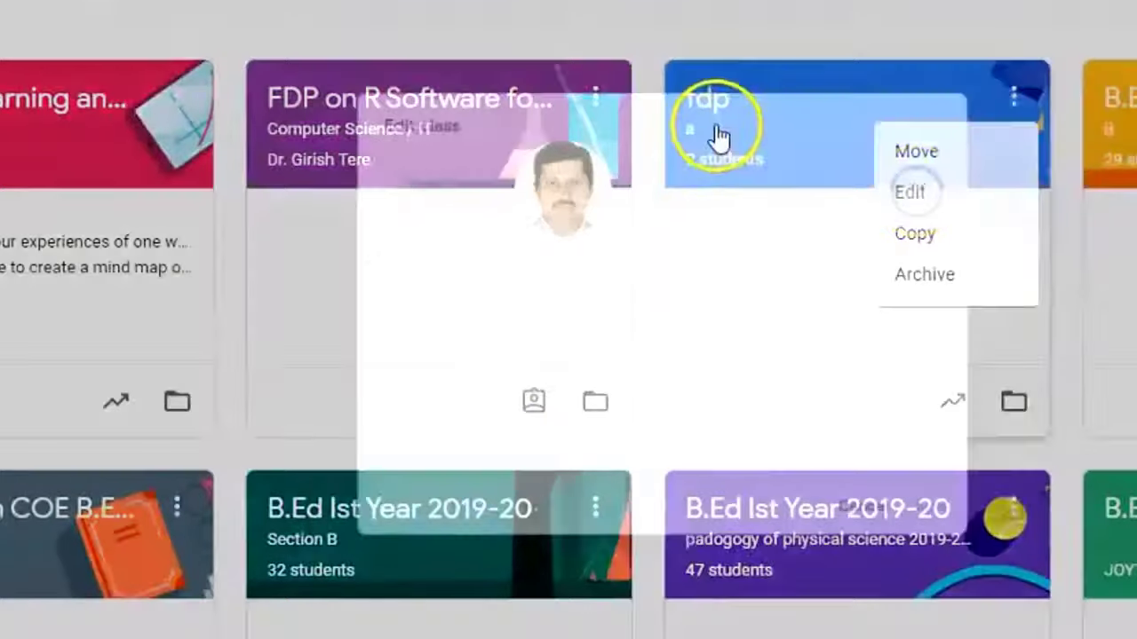
double_click(415, 168)
text(FD)
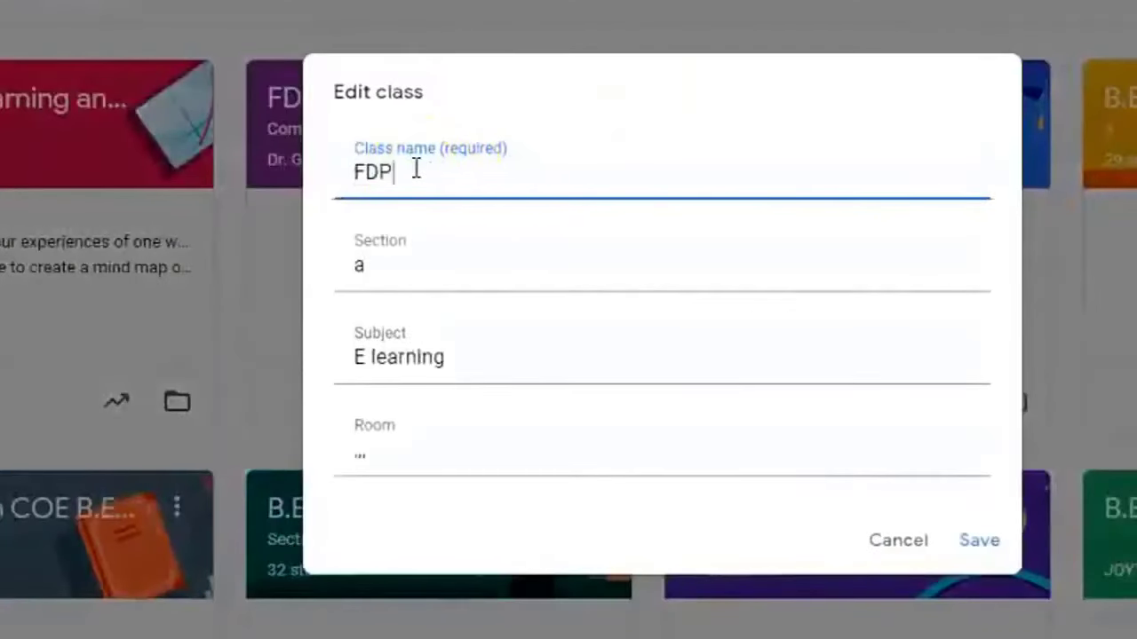
text(P)
click(979, 540)
click(1013, 96)
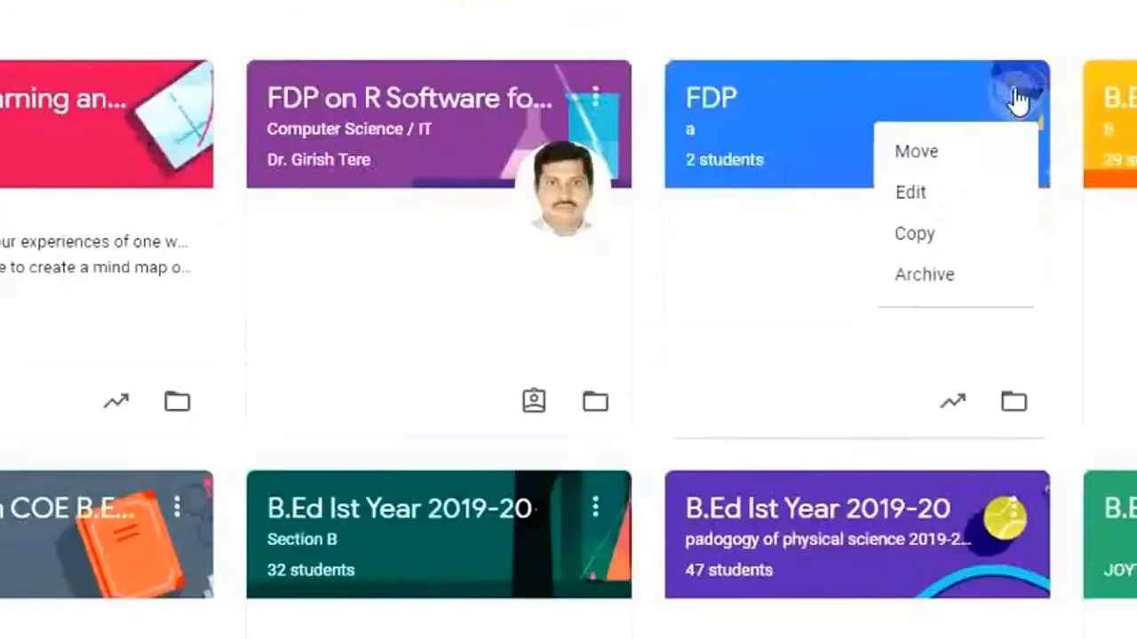
click(952, 240)
Confirm the copy of FDP, then archive the original FDP class.
click(984, 586)
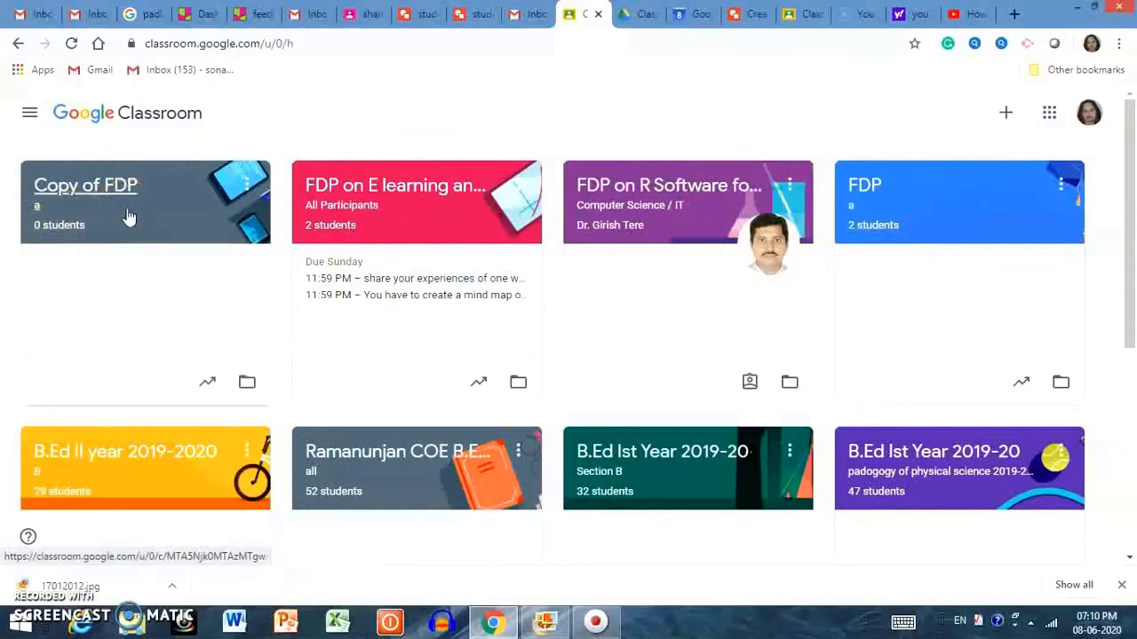
click(1060, 184)
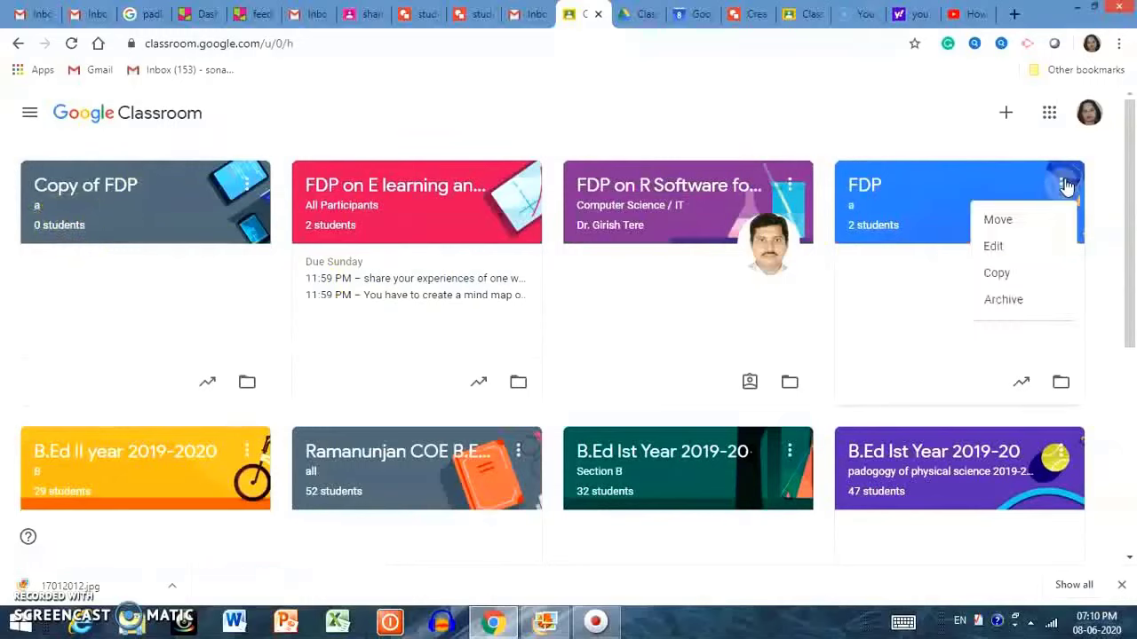
click(1015, 306)
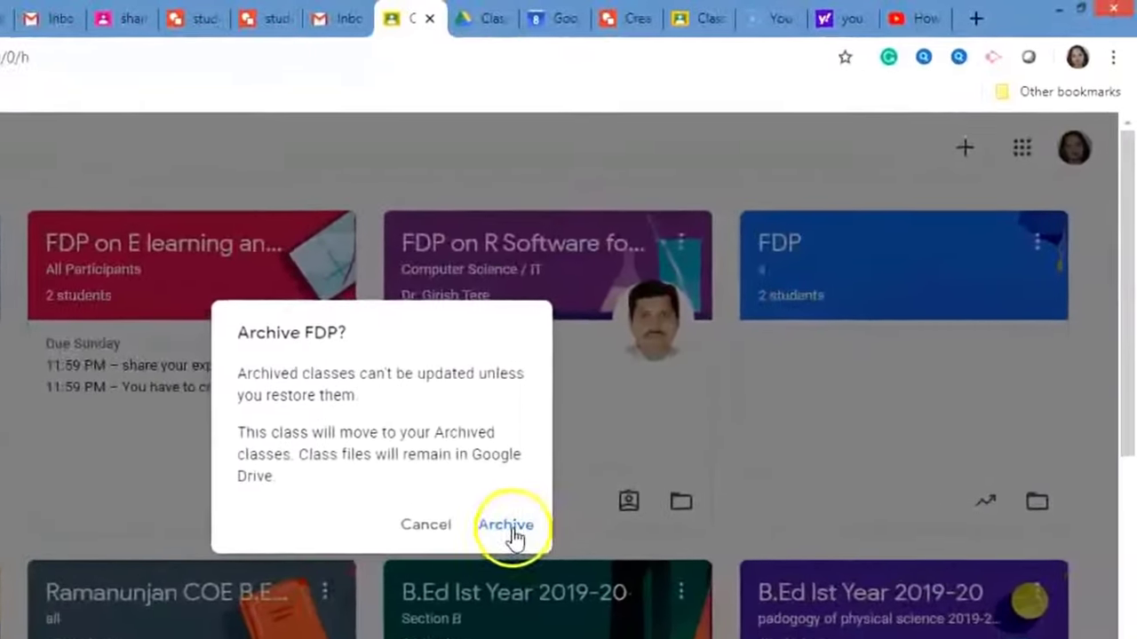
click(662, 405)
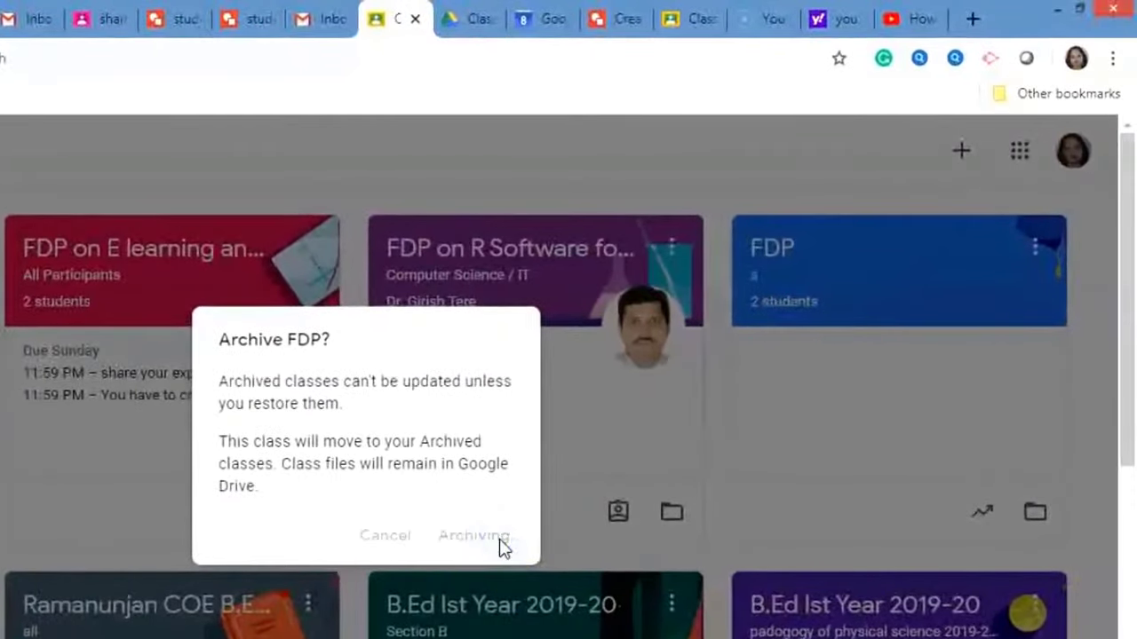